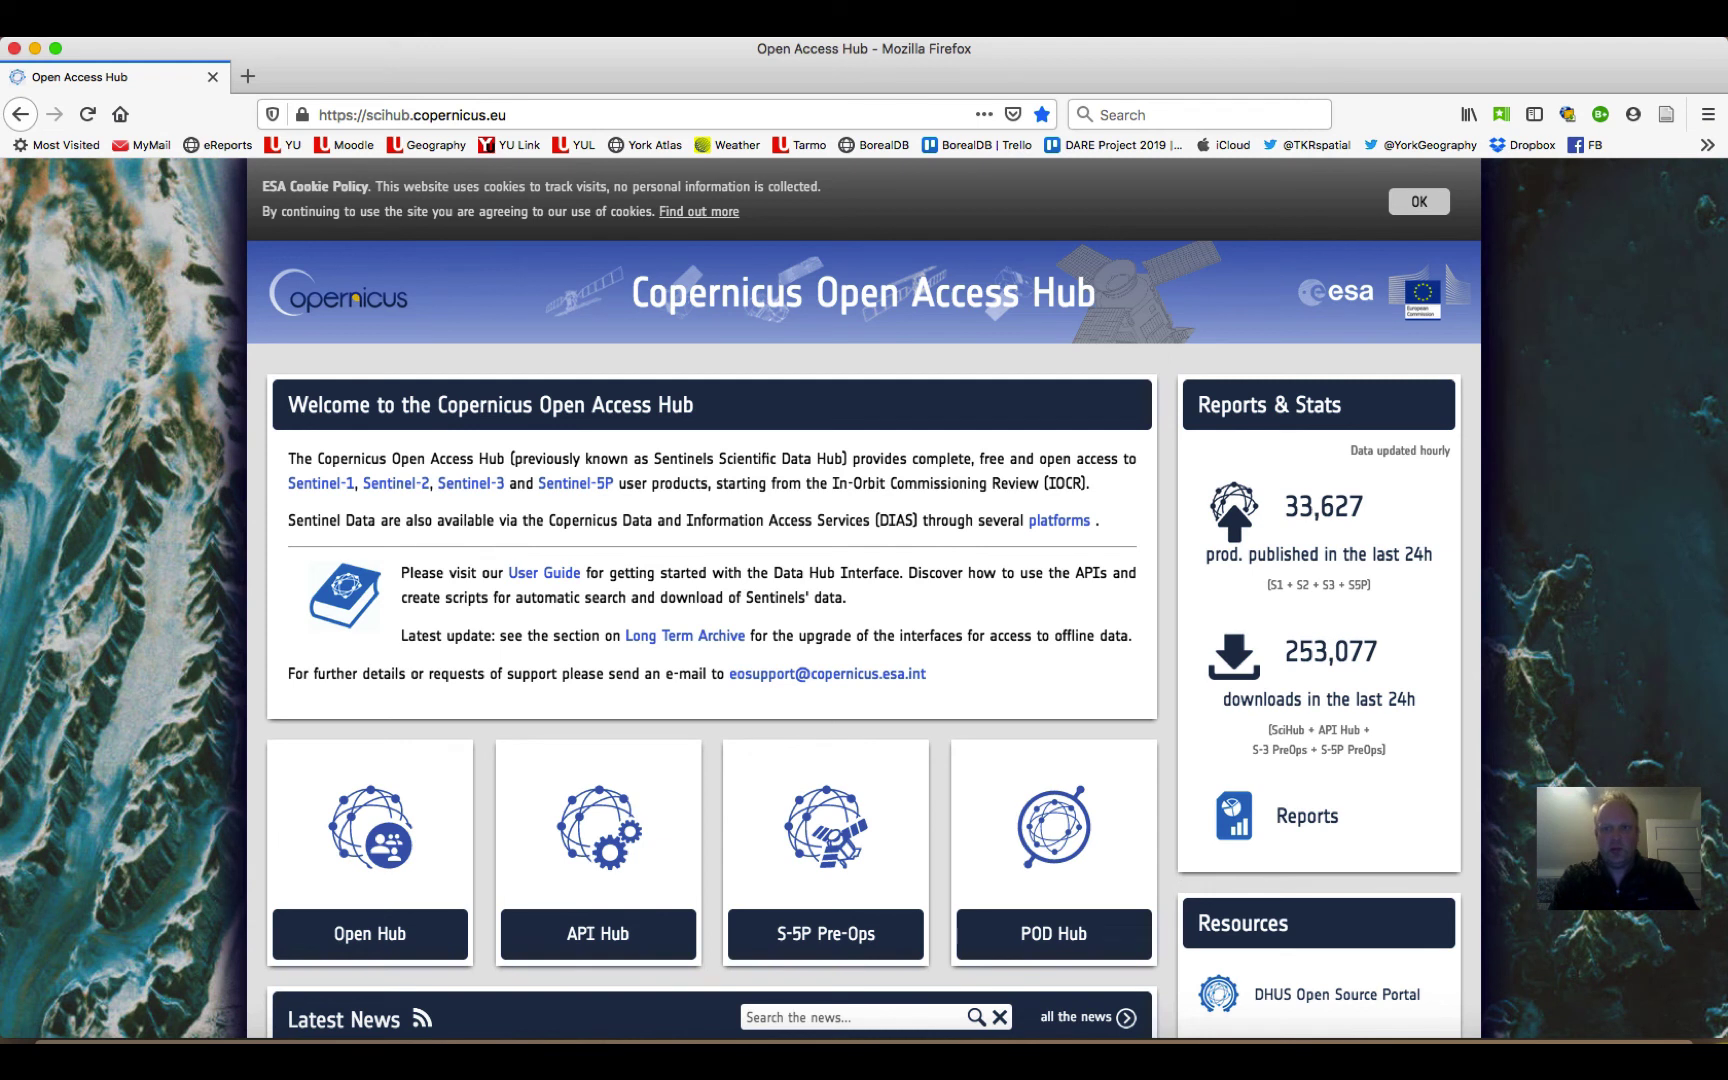
- Select the hub's web address and accept the ESA cookie policy notice
click(538, 117)
drag(538, 117, 265, 118)
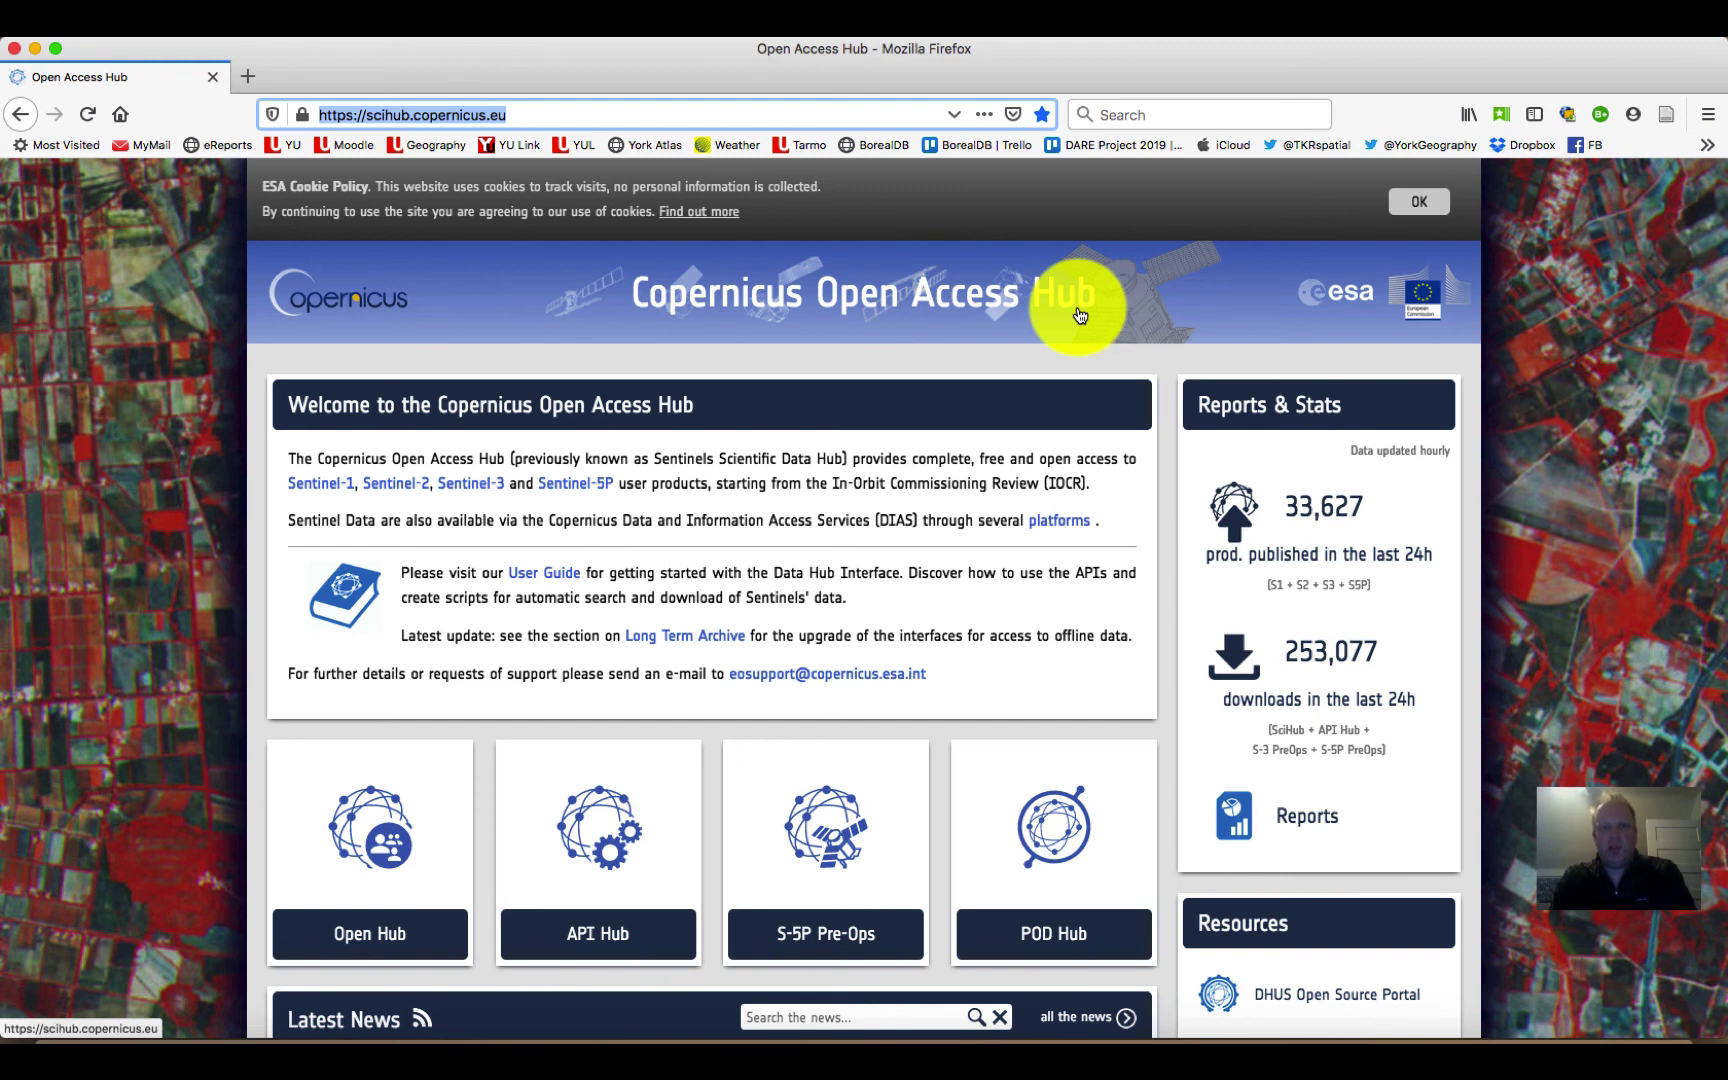
click(1421, 208)
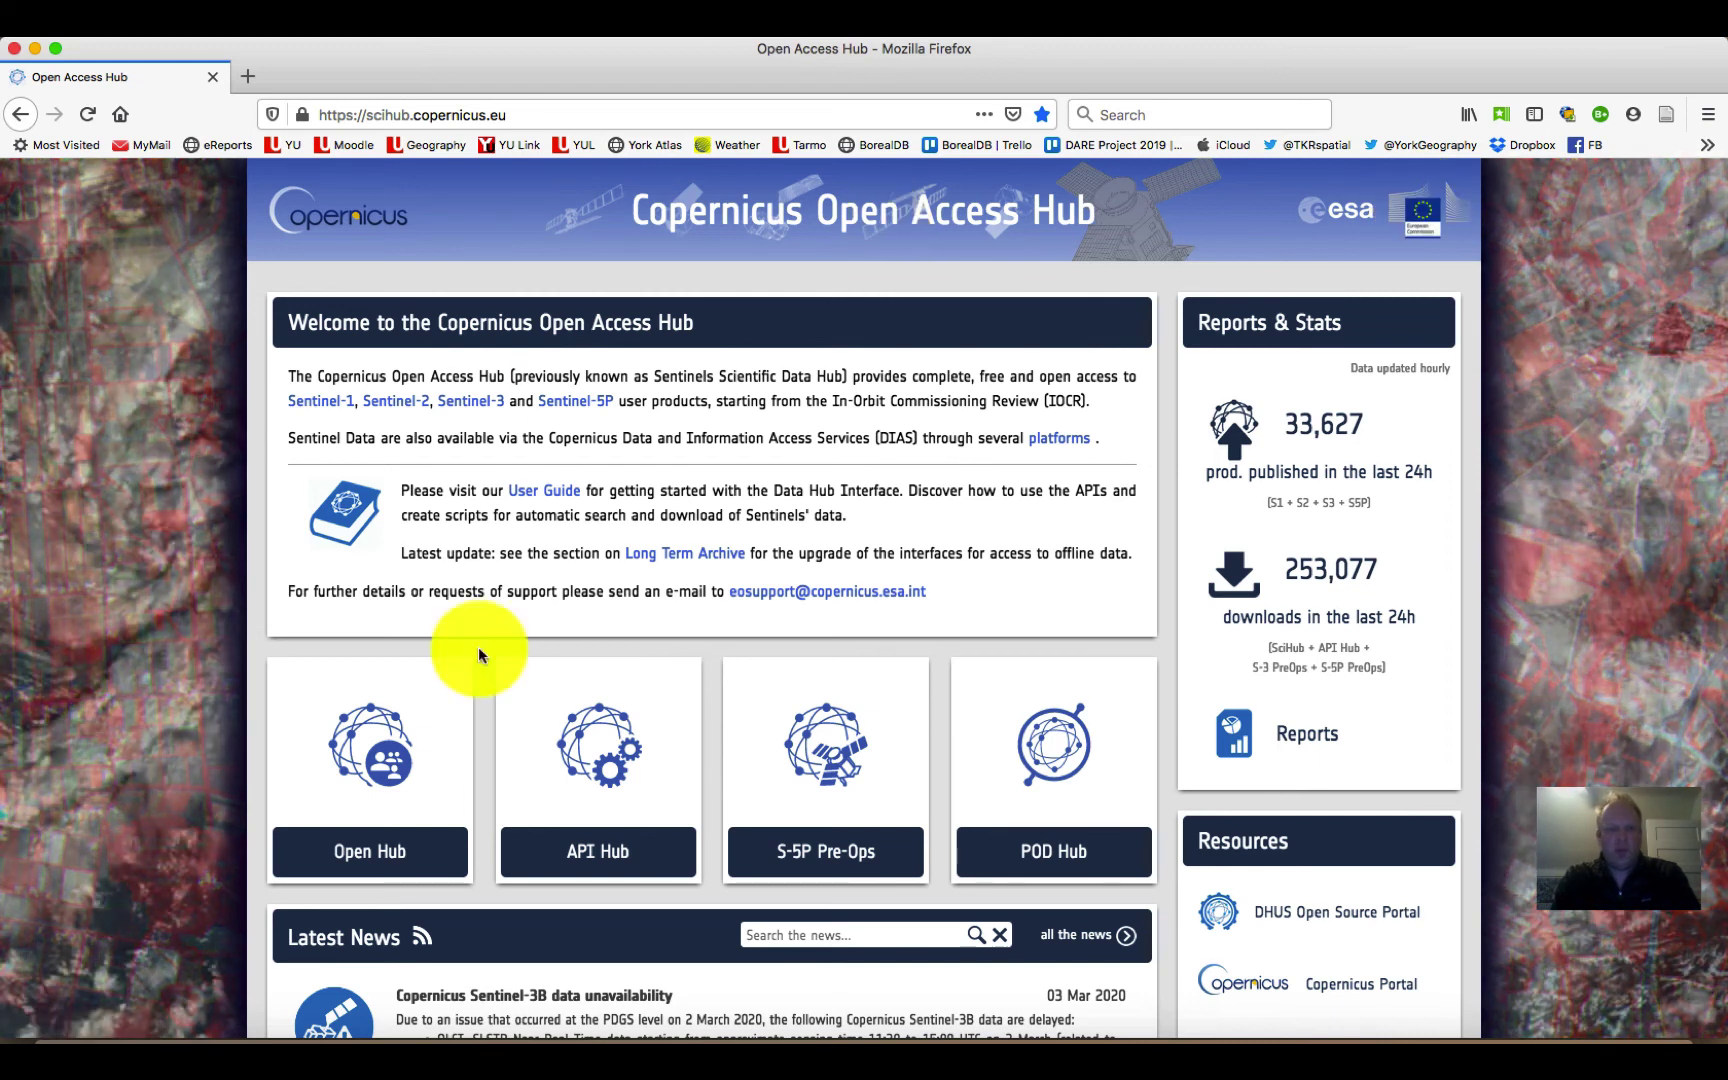
- Open the Open Hub map search, sign in with the saved credentials, and check the account
click(425, 862)
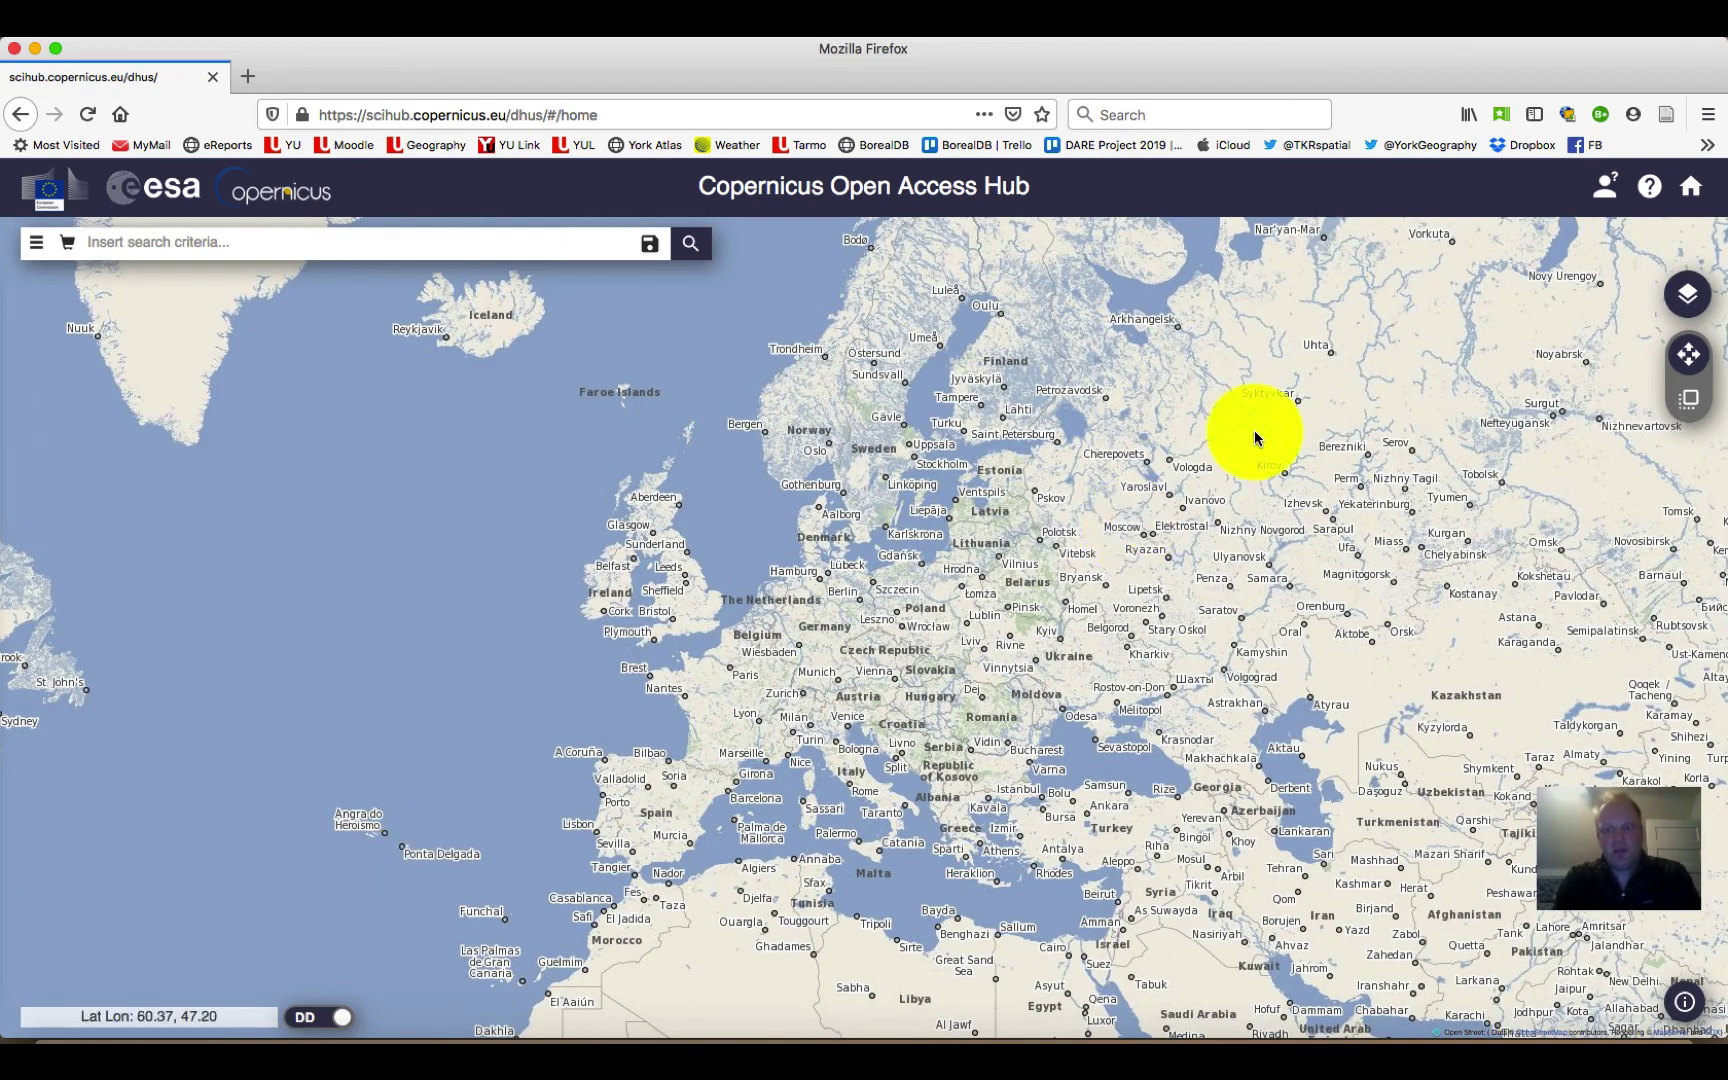
click(1607, 190)
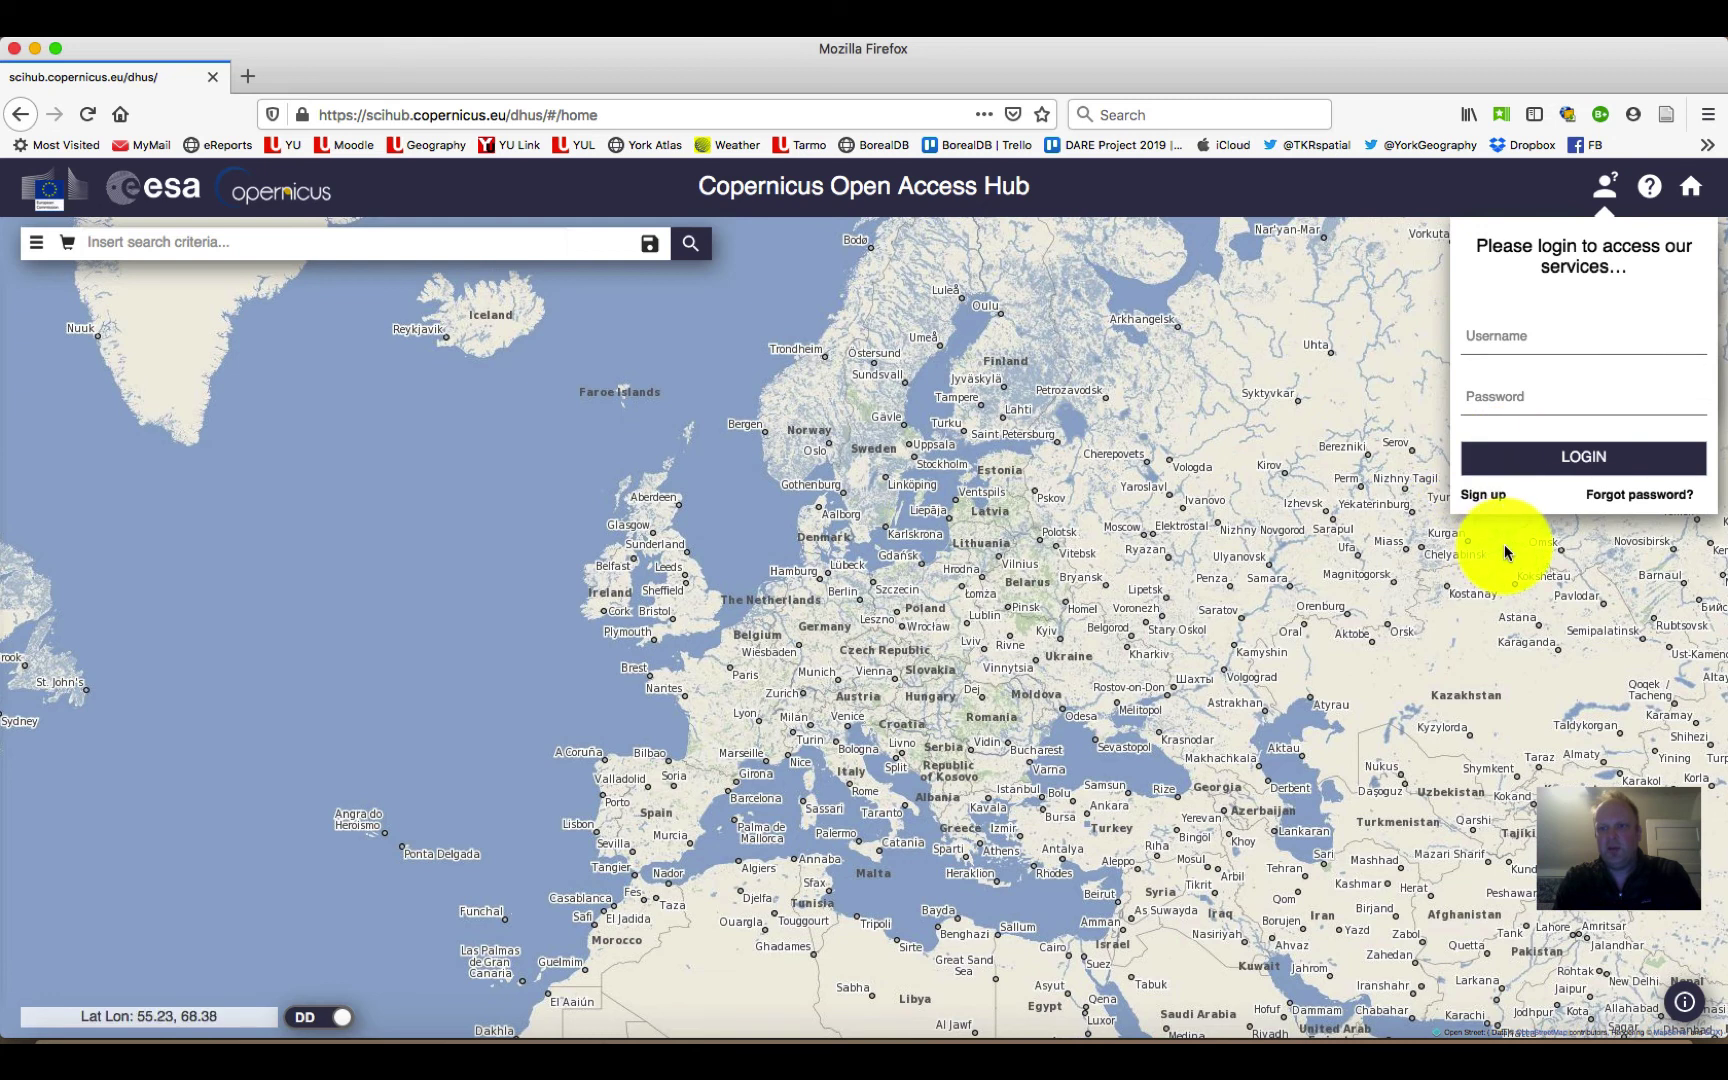
click(1486, 333)
click(1509, 370)
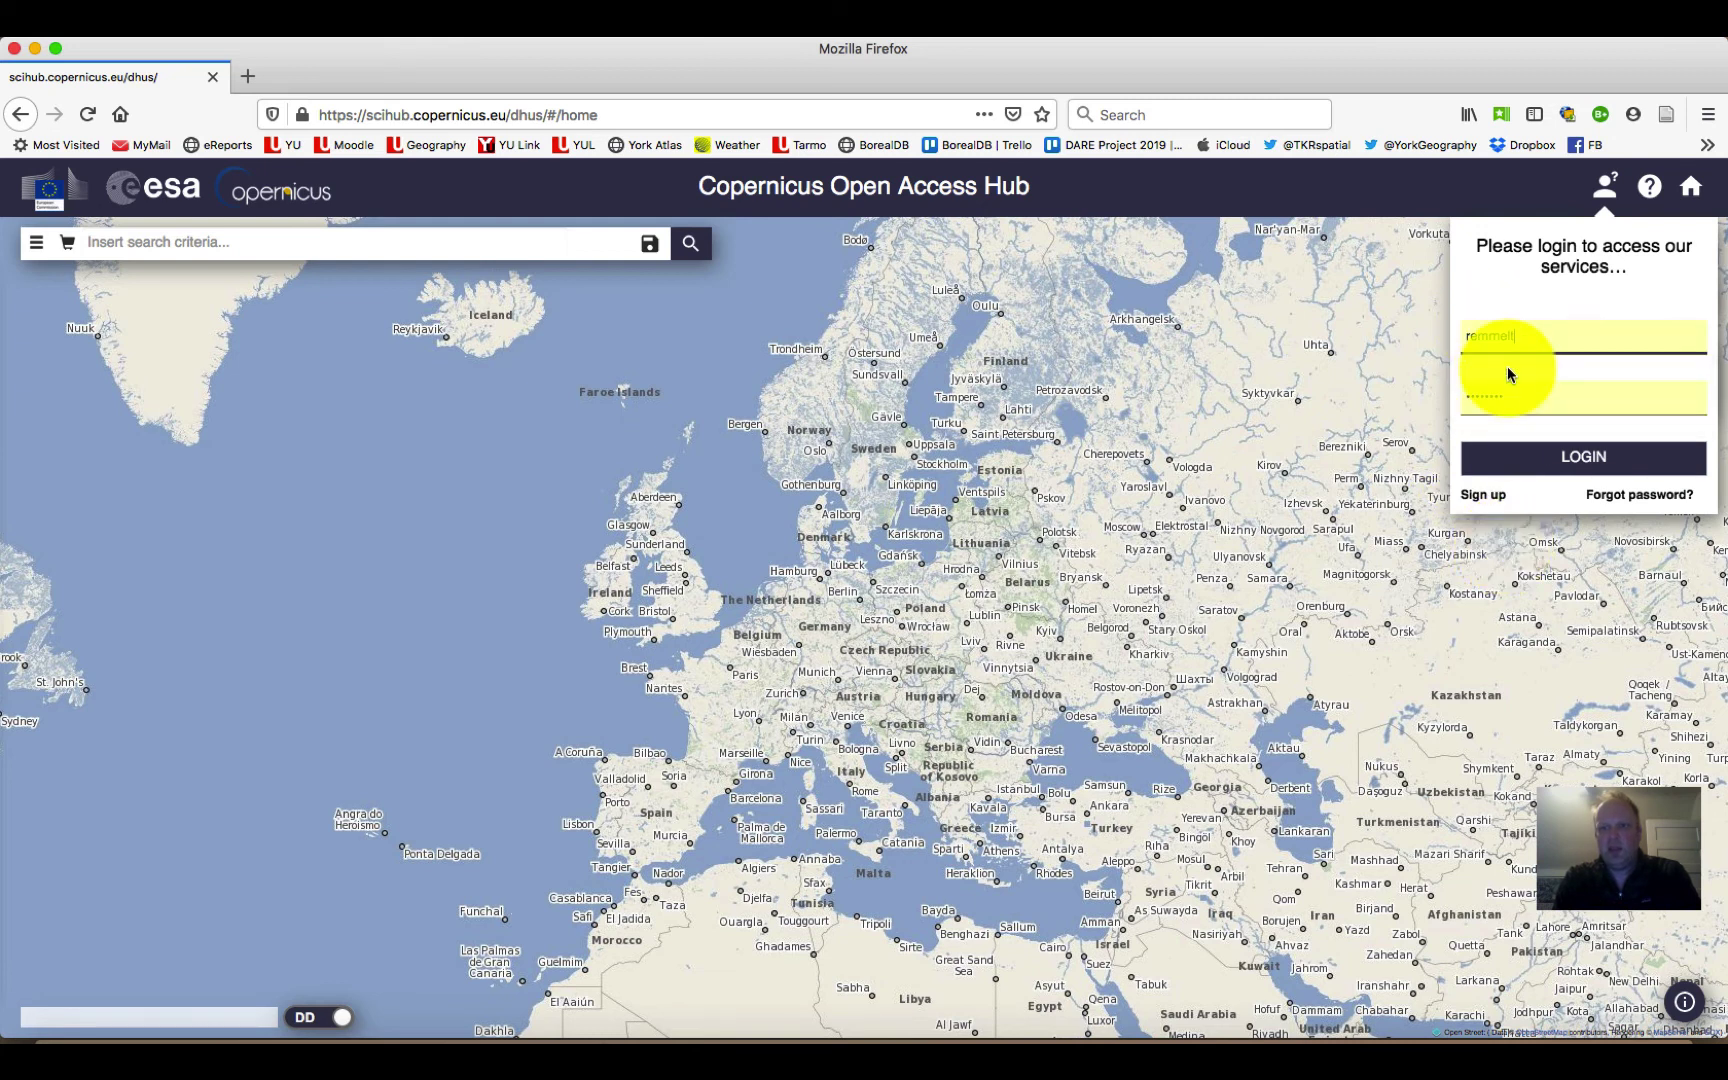
click(1548, 462)
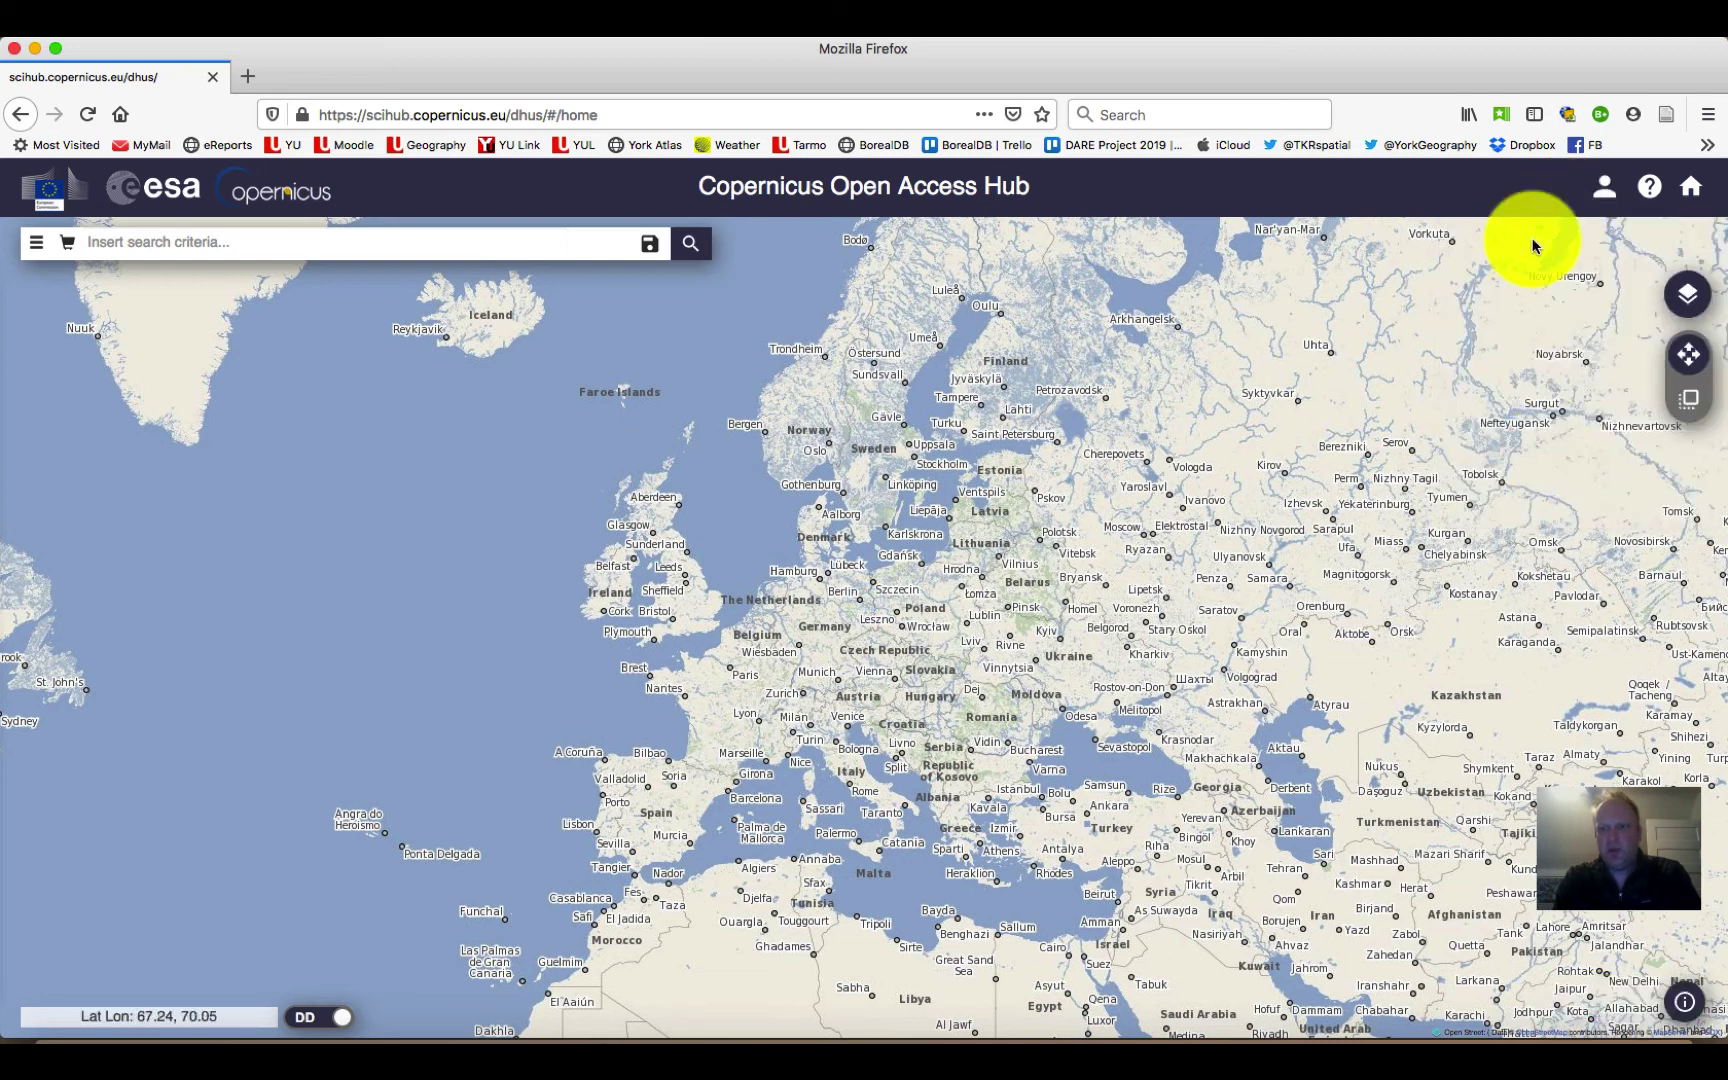
click(1606, 192)
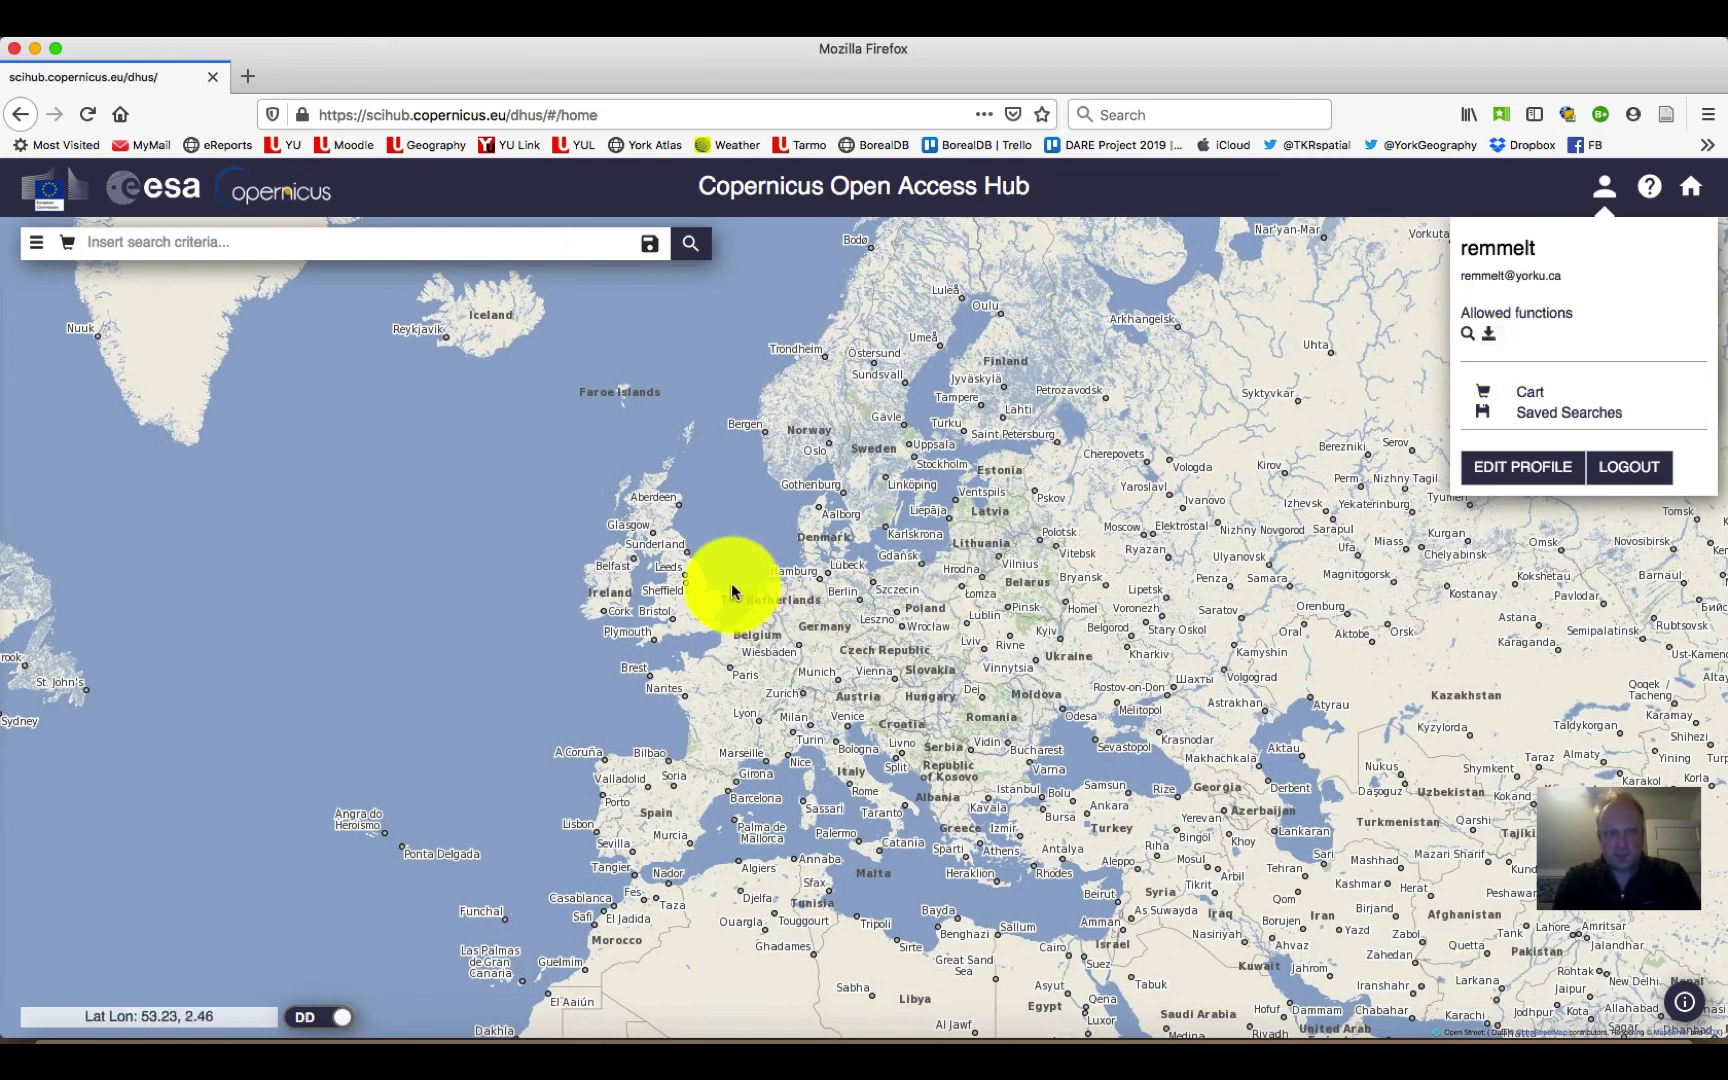
click(896, 578)
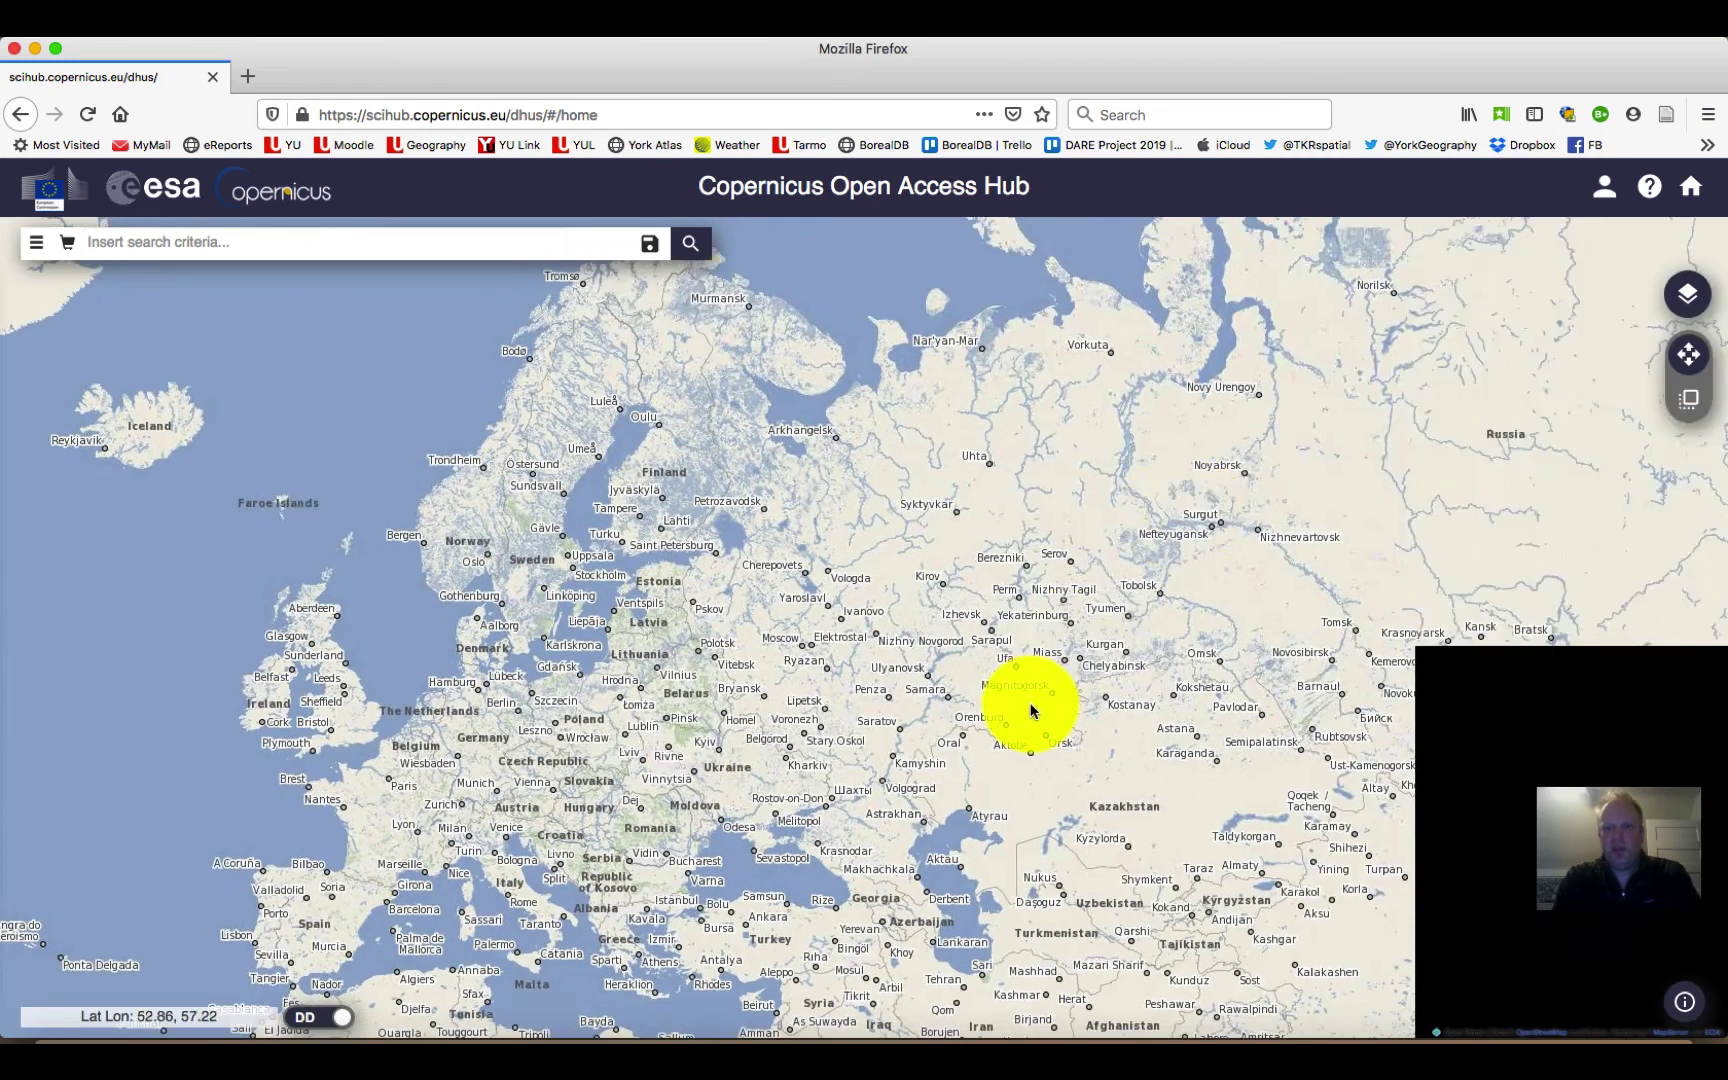
- Pan the map from Europe to South America and zoom in to centre Curitiba
drag(1030, 706, 827, 452)
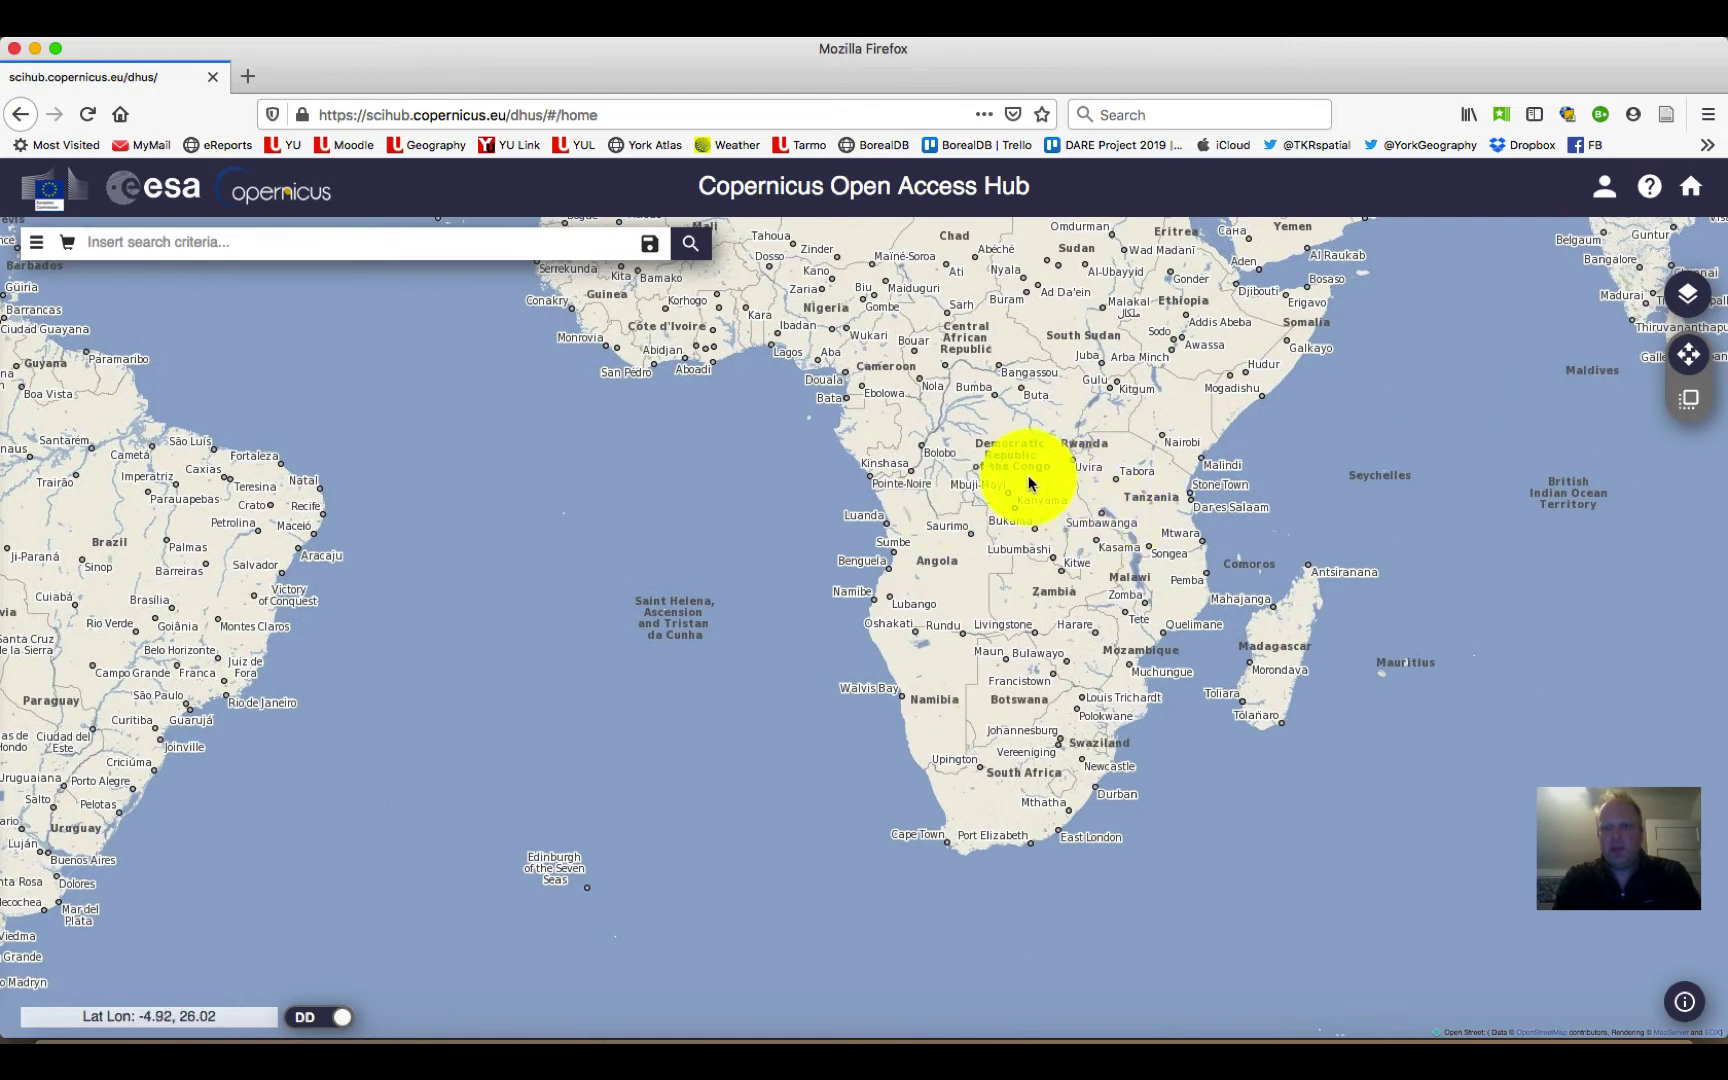
drag(764, 478, 818, 365)
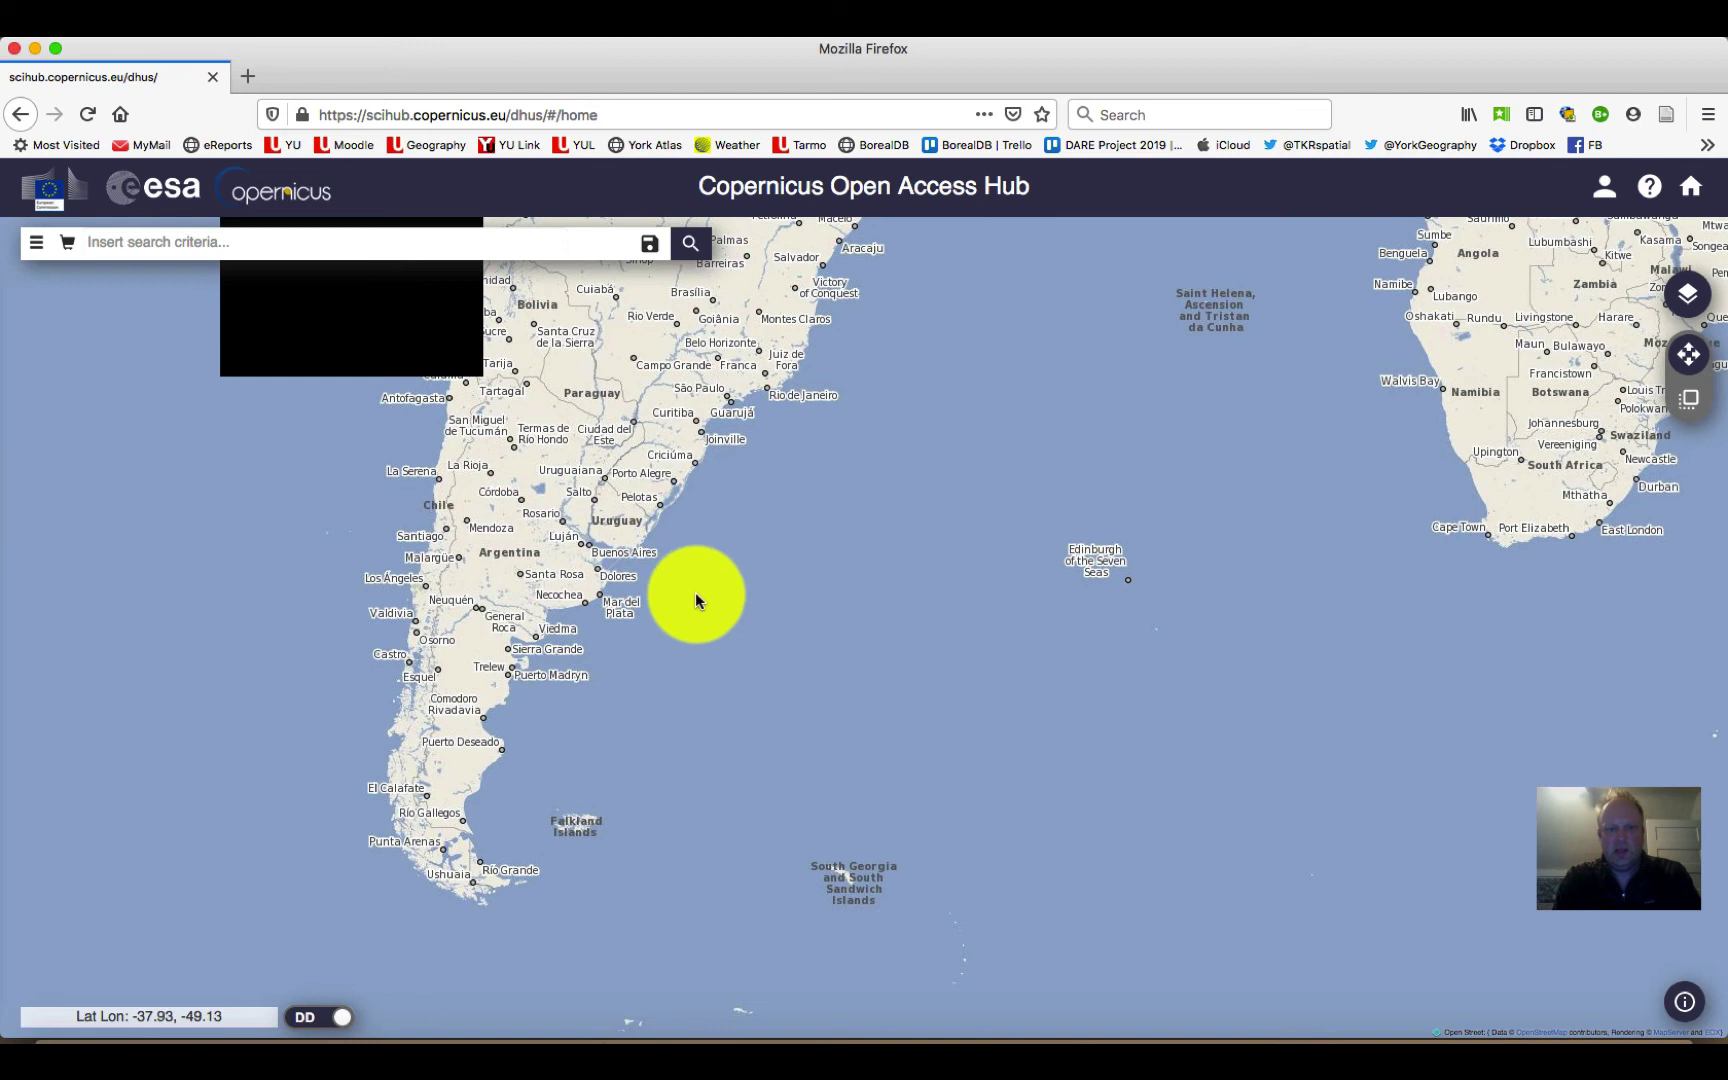
drag(585, 838, 629, 1022)
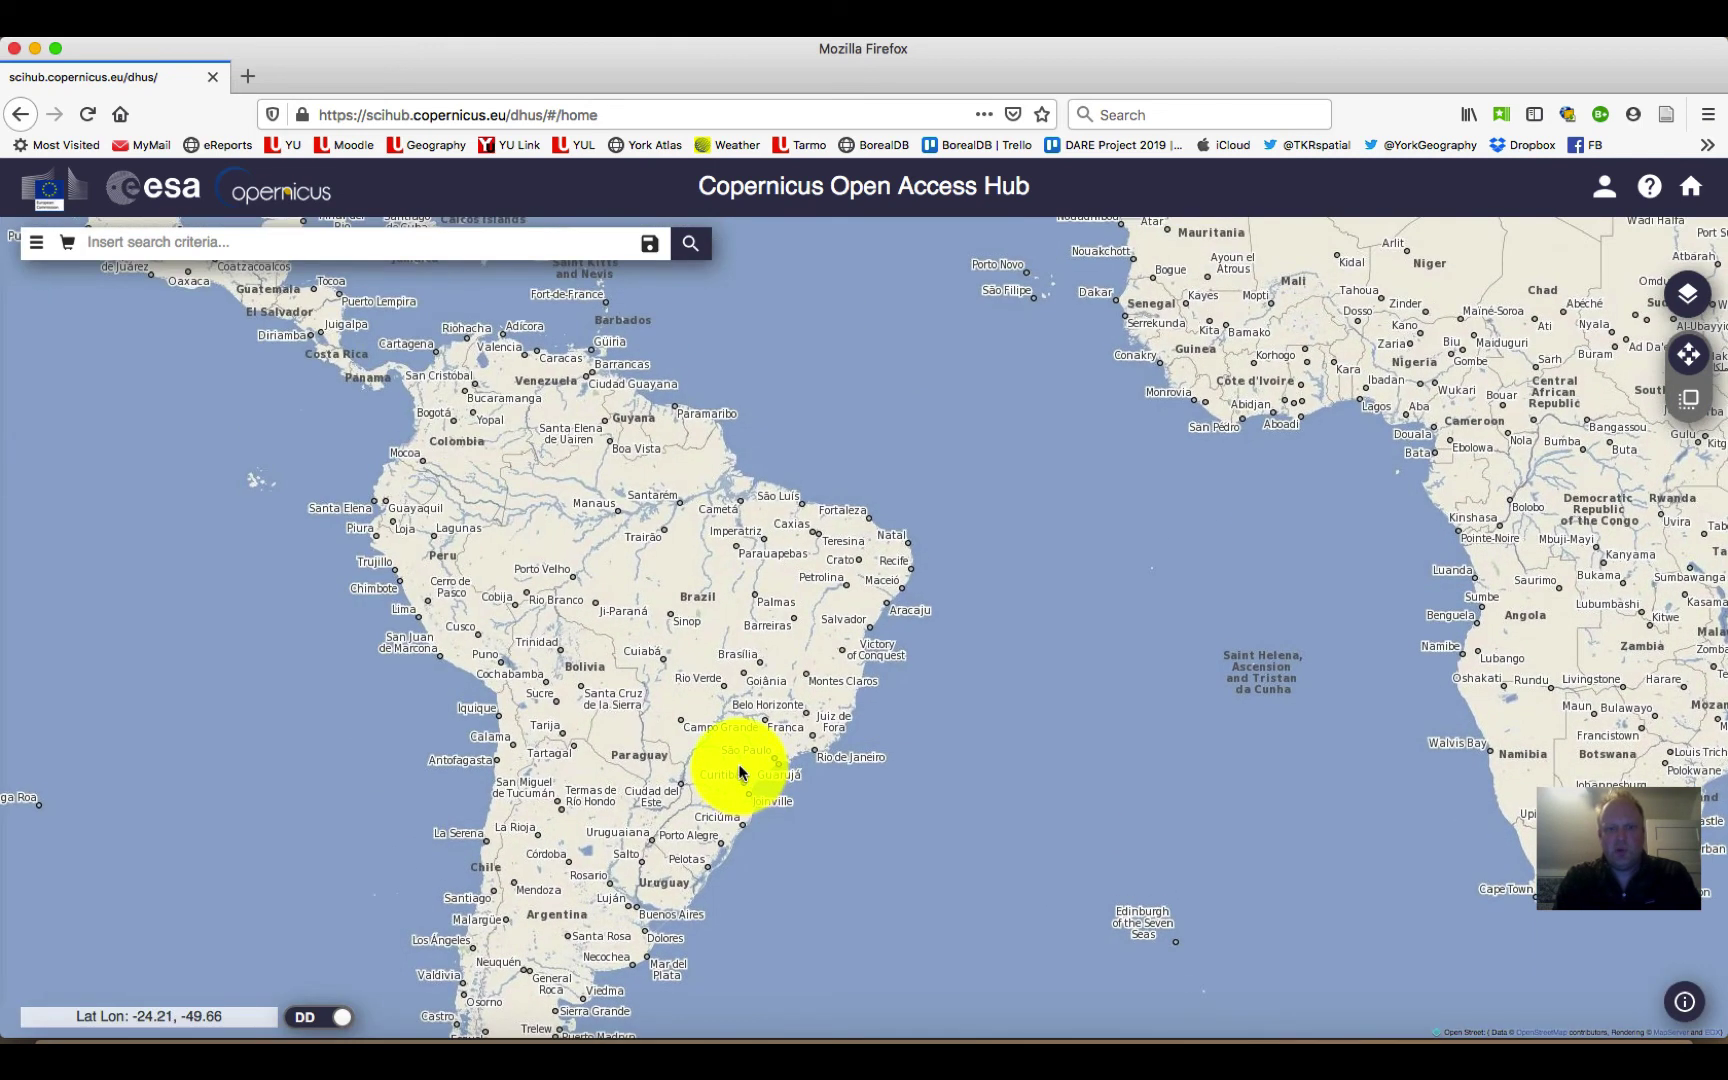
scroll(749, 786, up, 5)
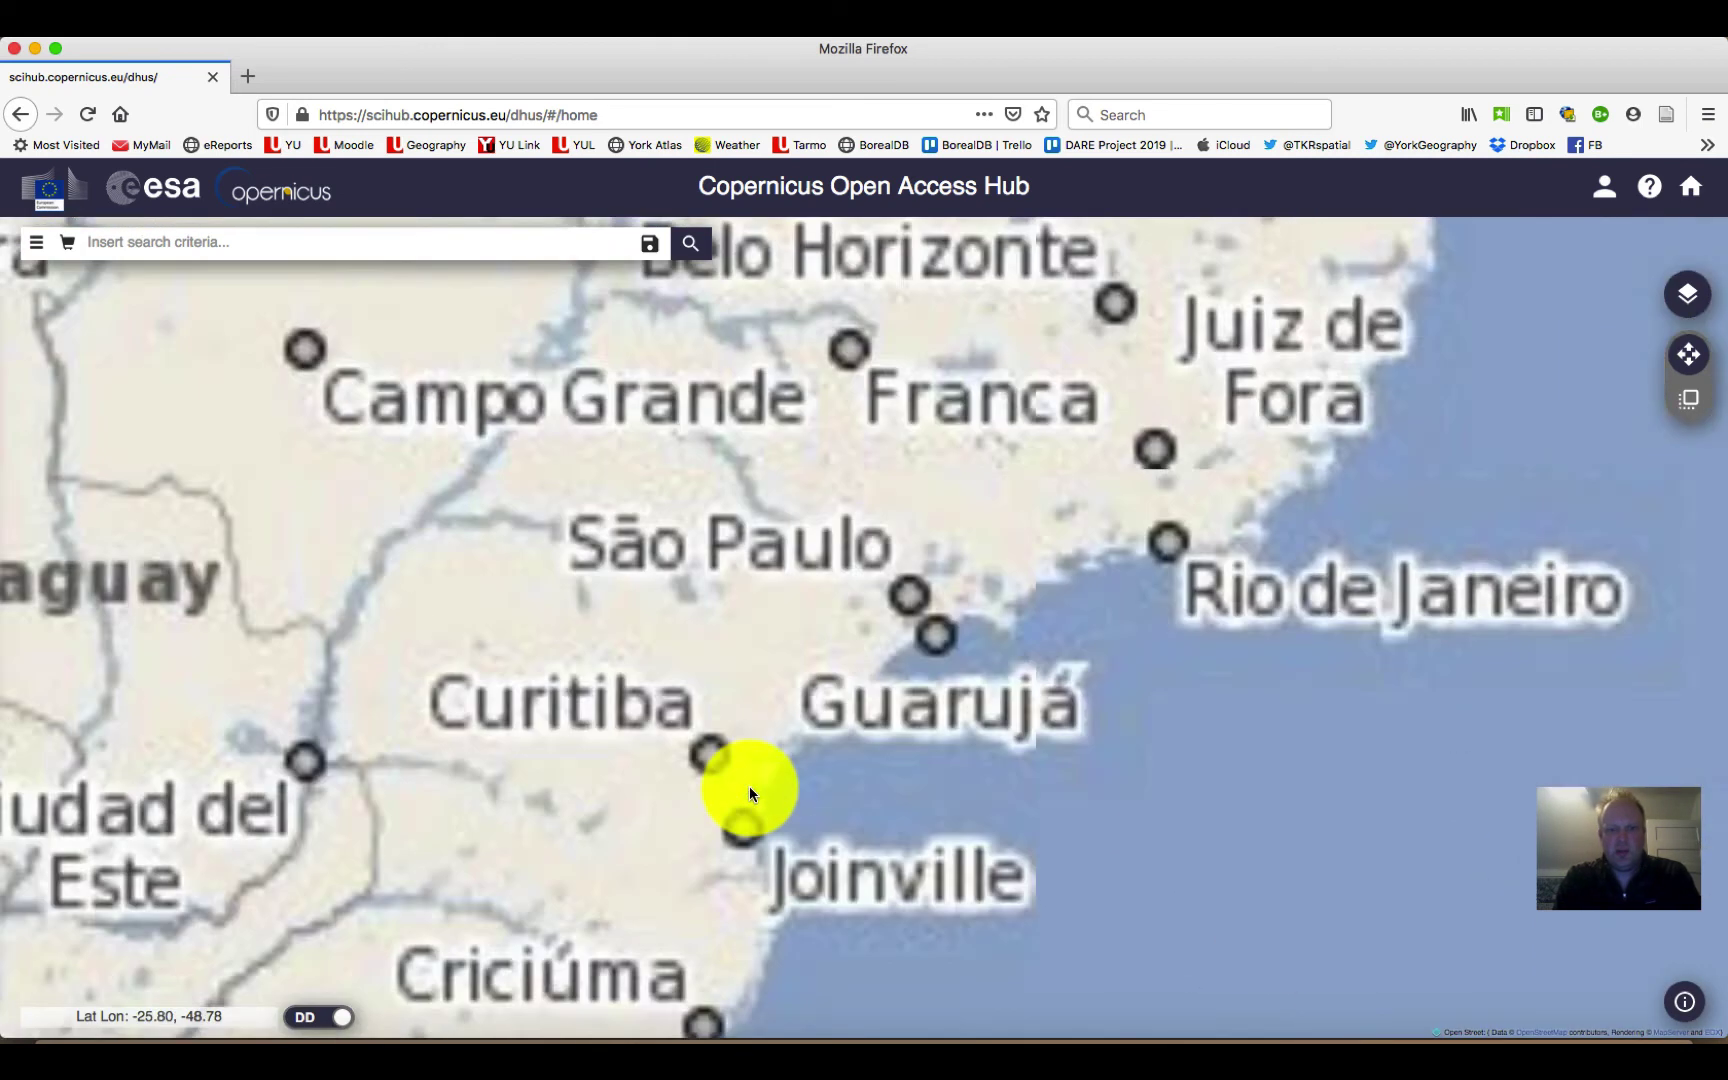
drag(772, 761, 896, 767)
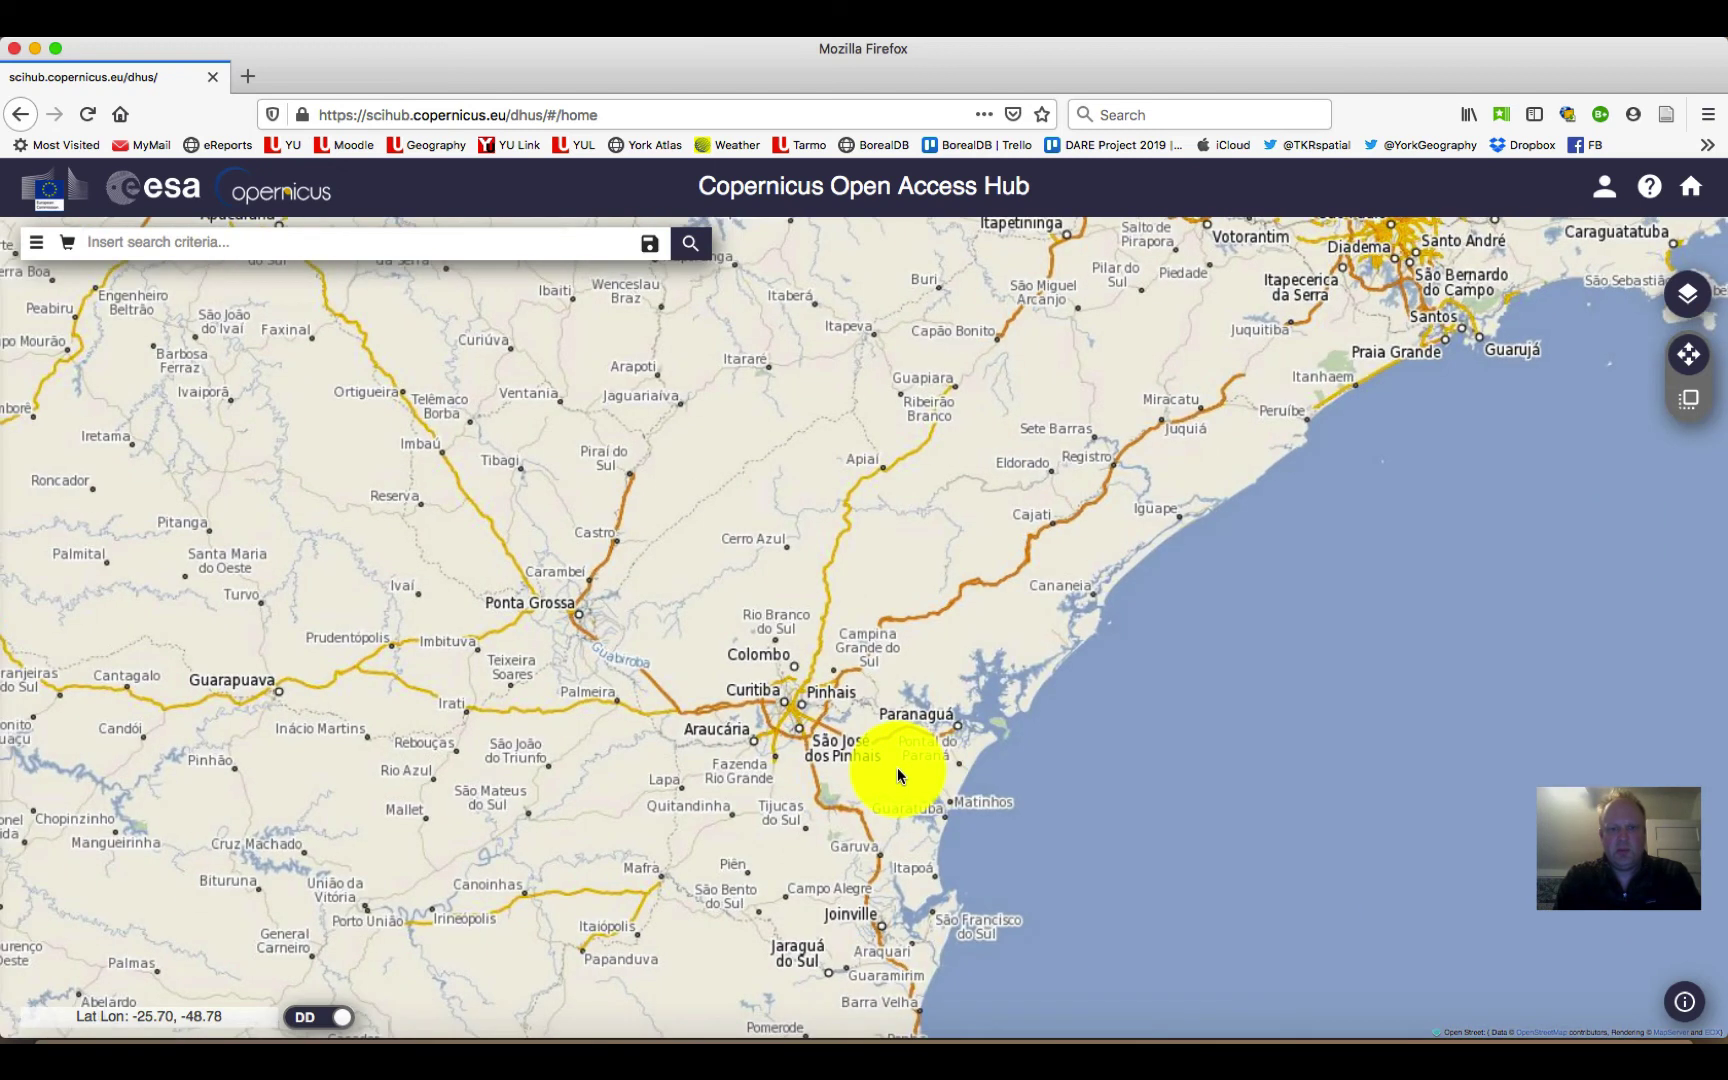
scroll(799, 716, up, 2)
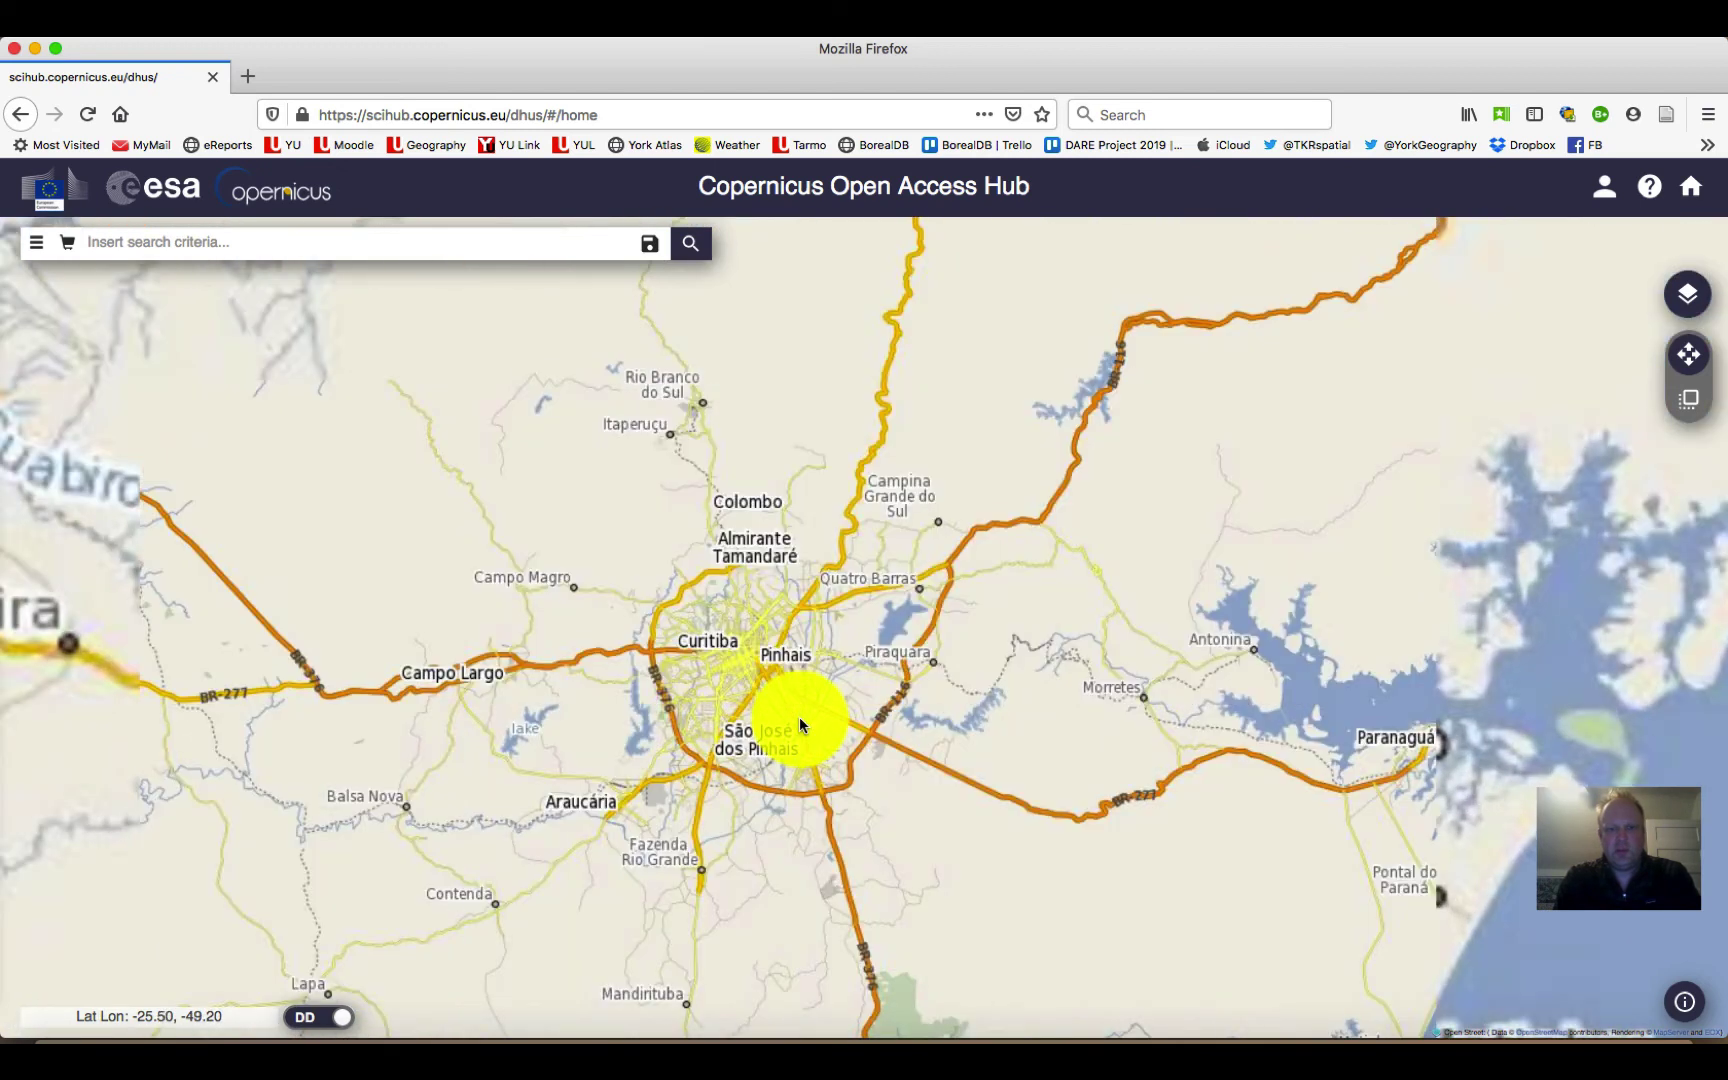
drag(799, 716, 744, 679)
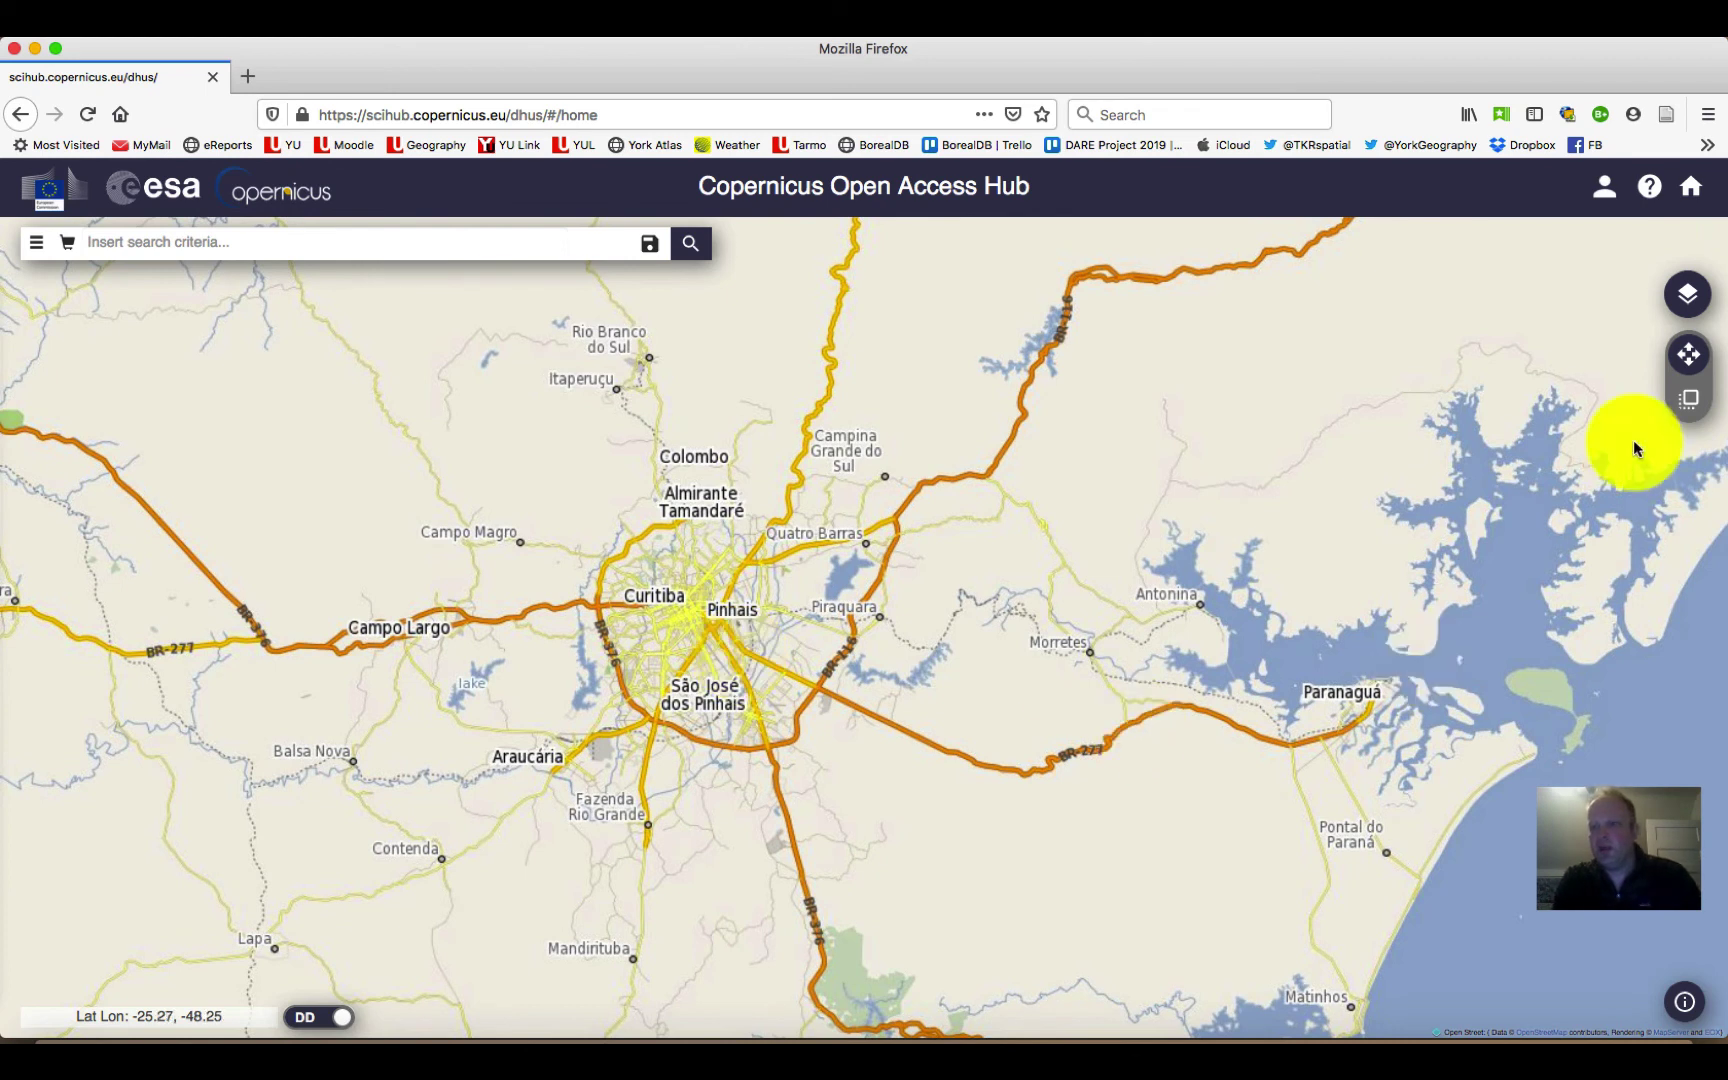
- Draw an Area Mode rectangle over Curitiba and search it, returning 17441 products
click(1690, 400)
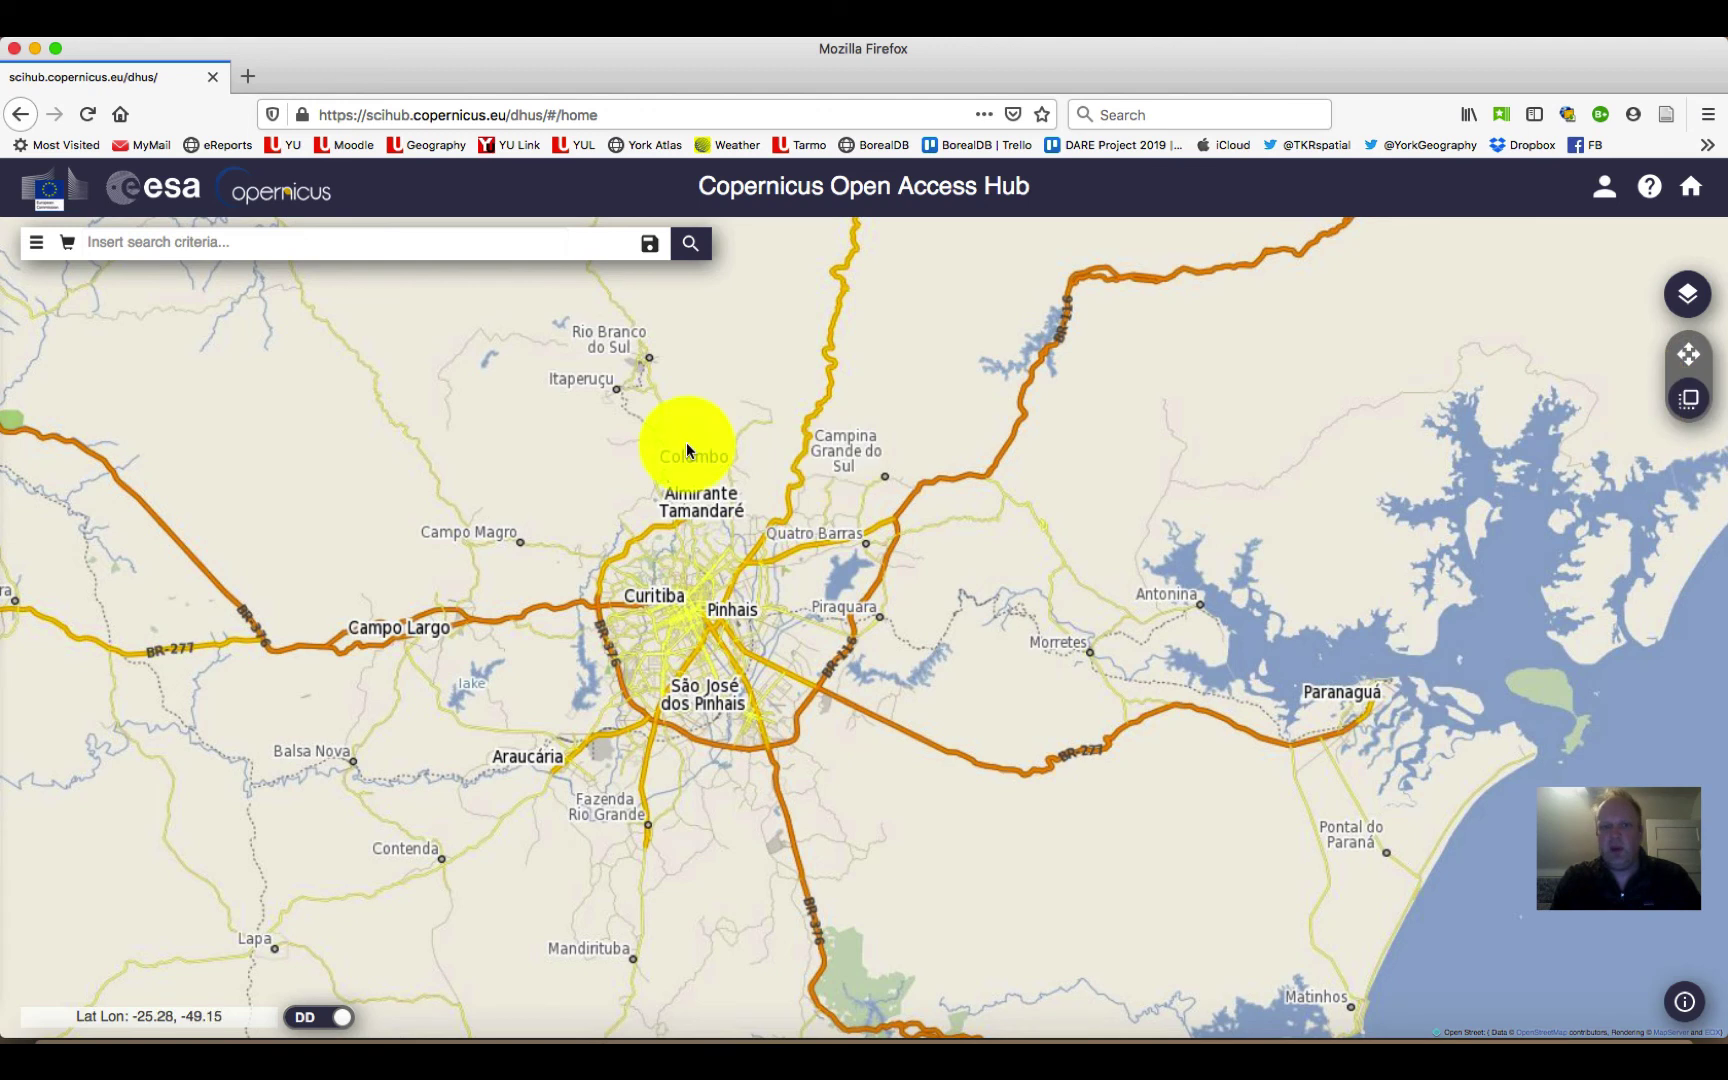
drag(548, 429, 960, 818)
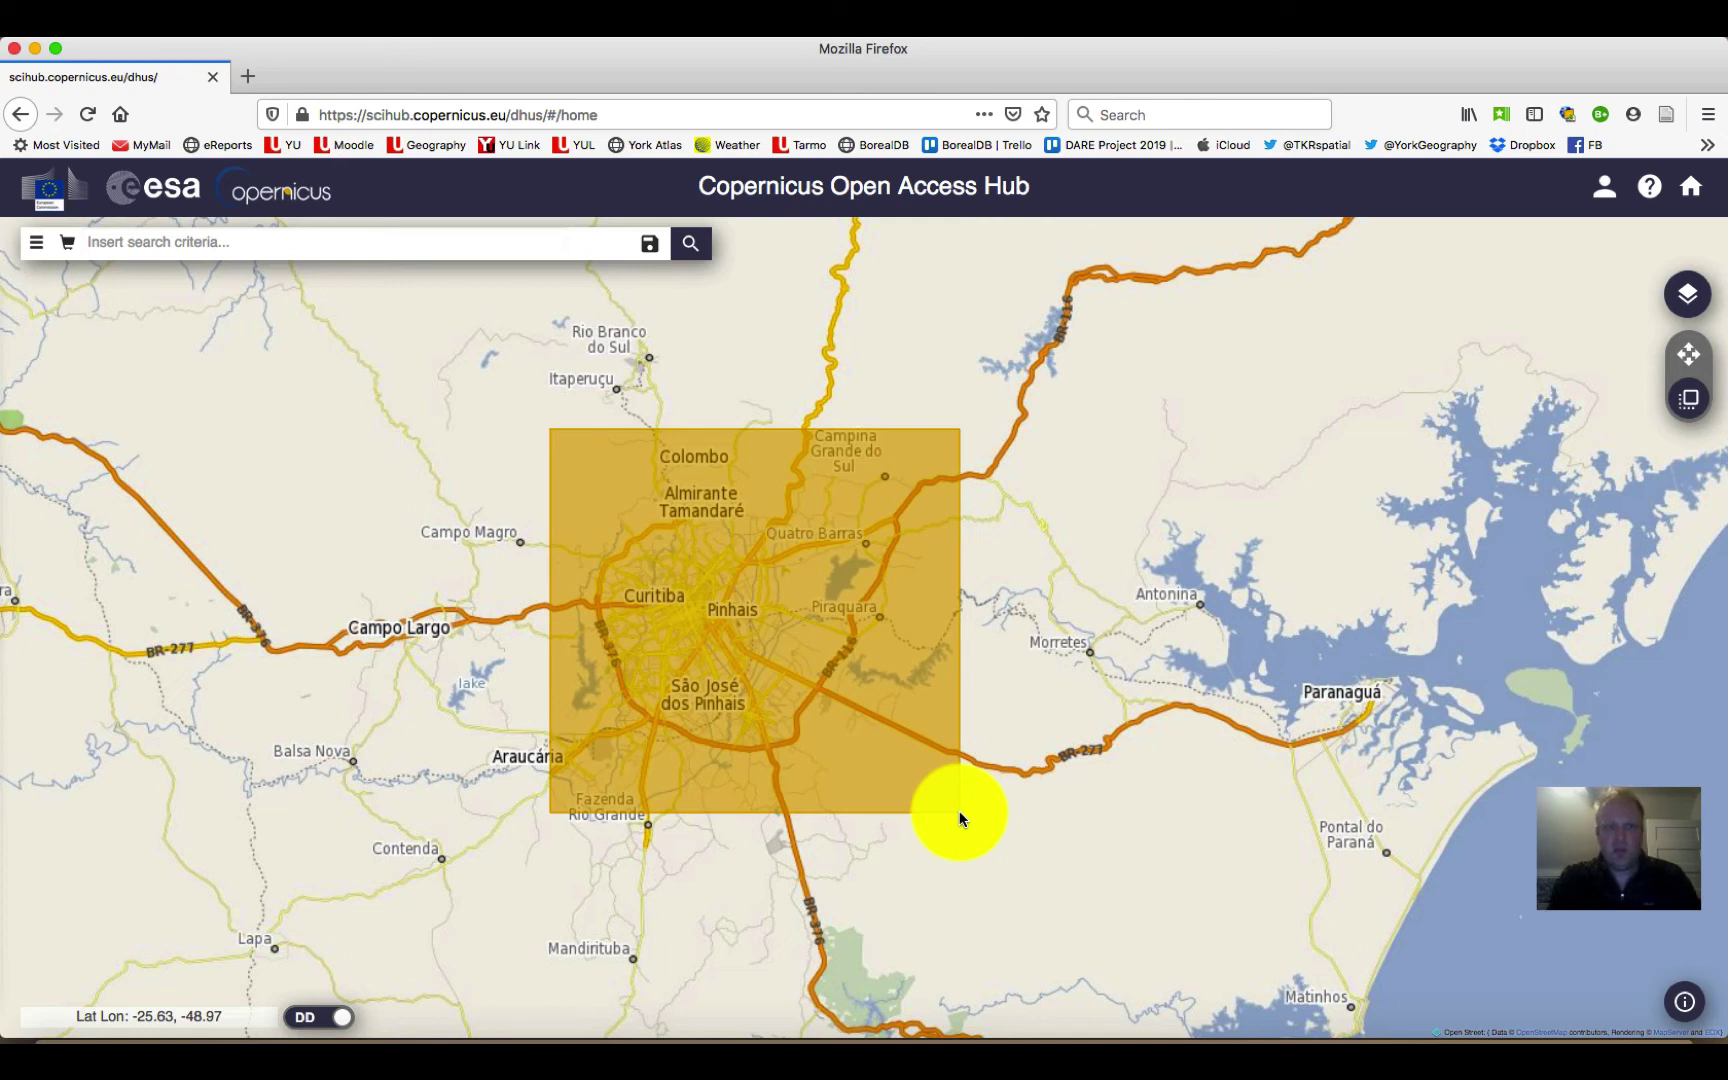
click(690, 247)
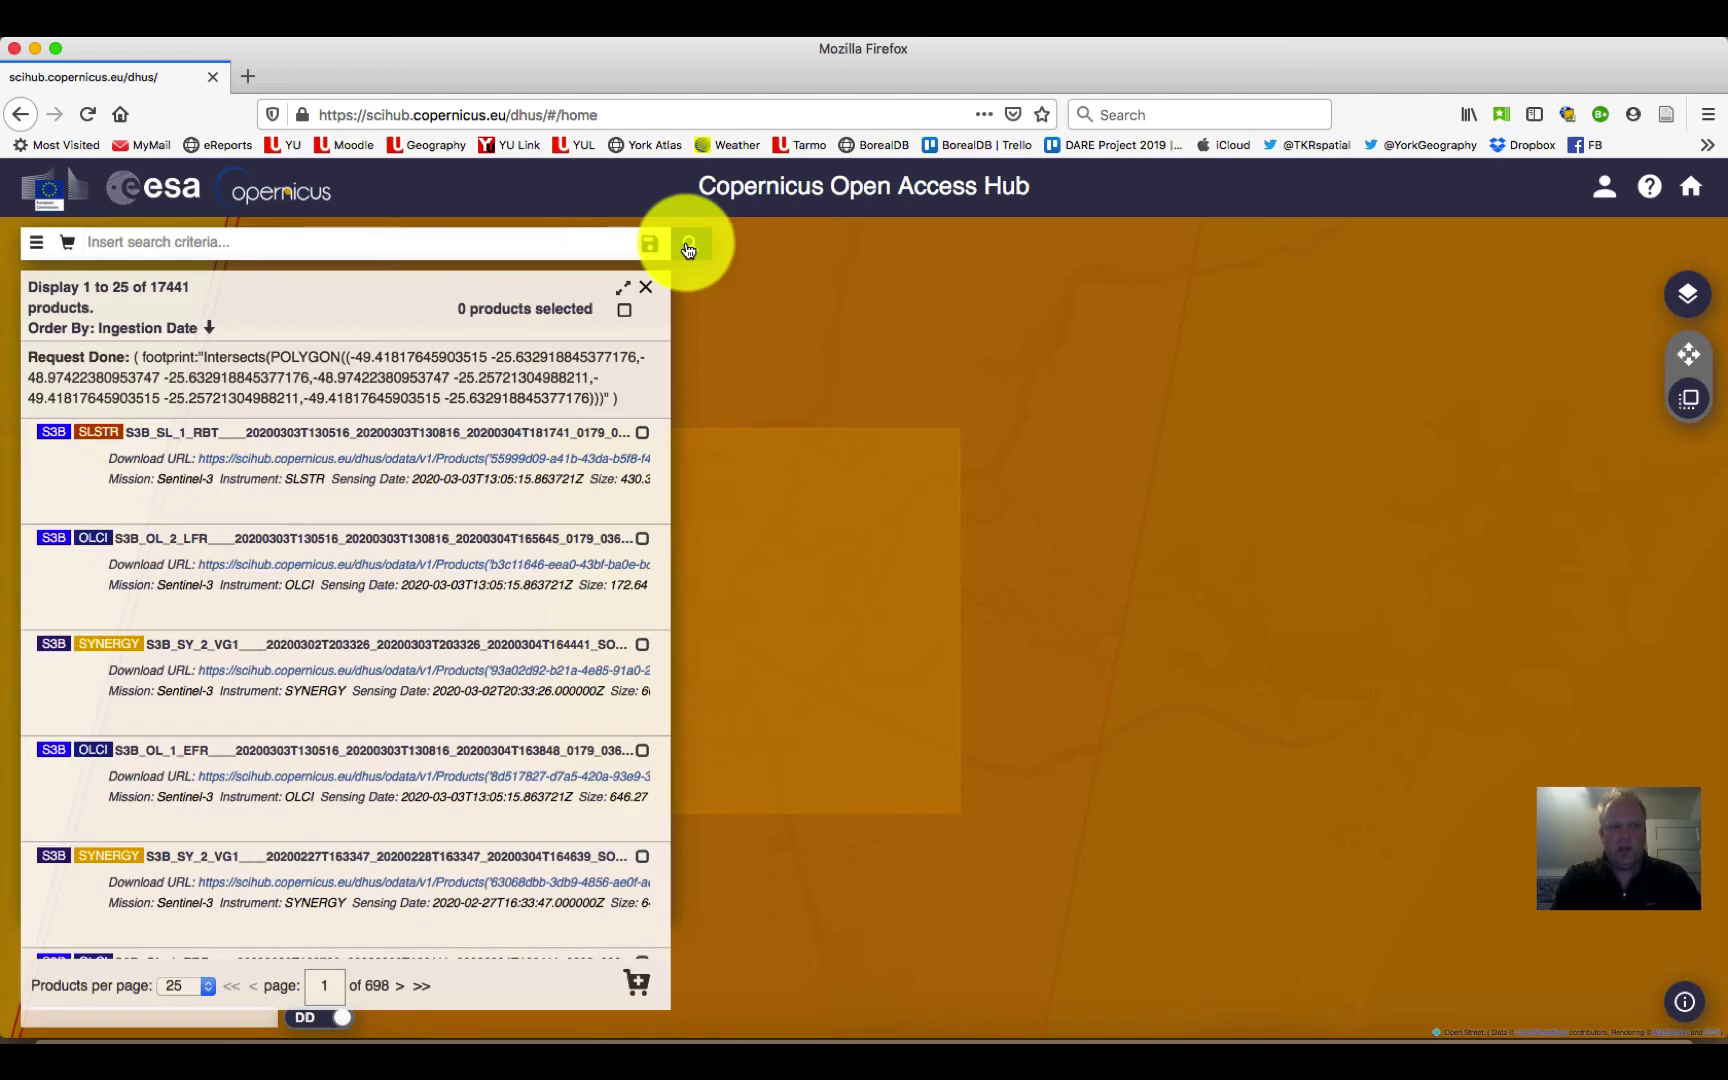
scroll(109, 500, down, 5)
scroll(109, 500, down, 15)
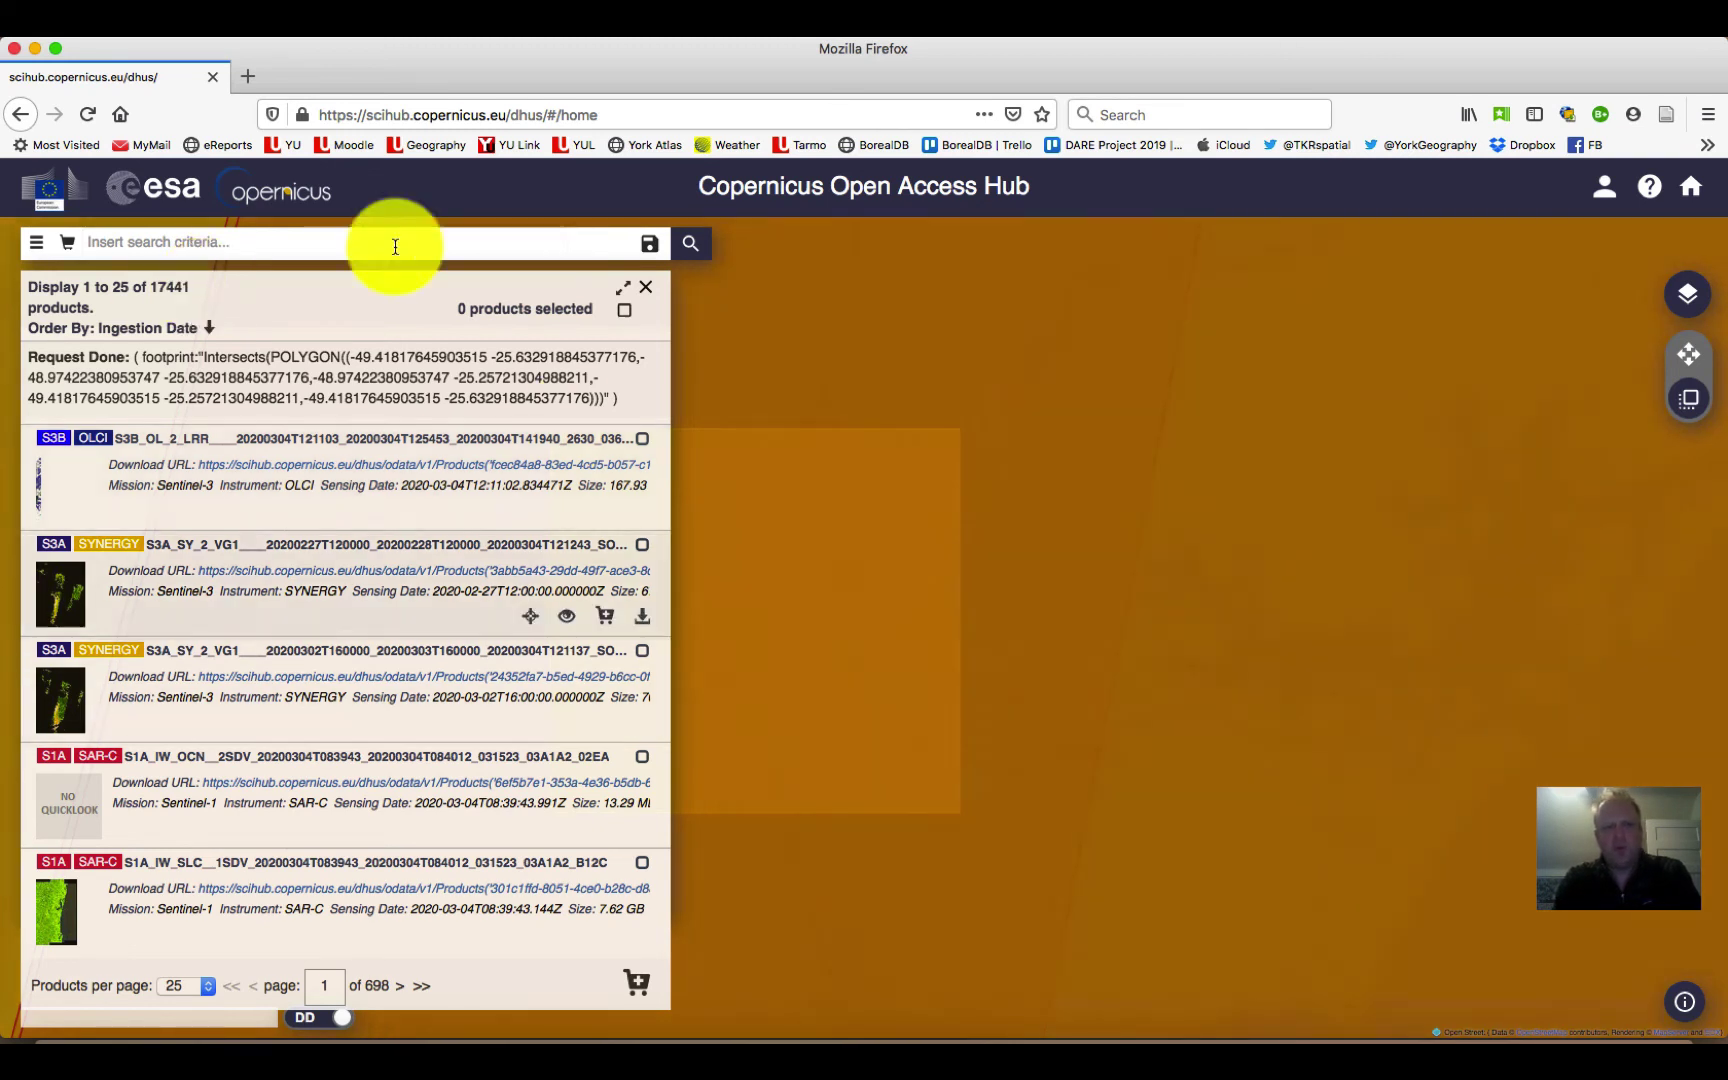
- Open the advanced search and restrict it to Sentinel-2 products
click(37, 247)
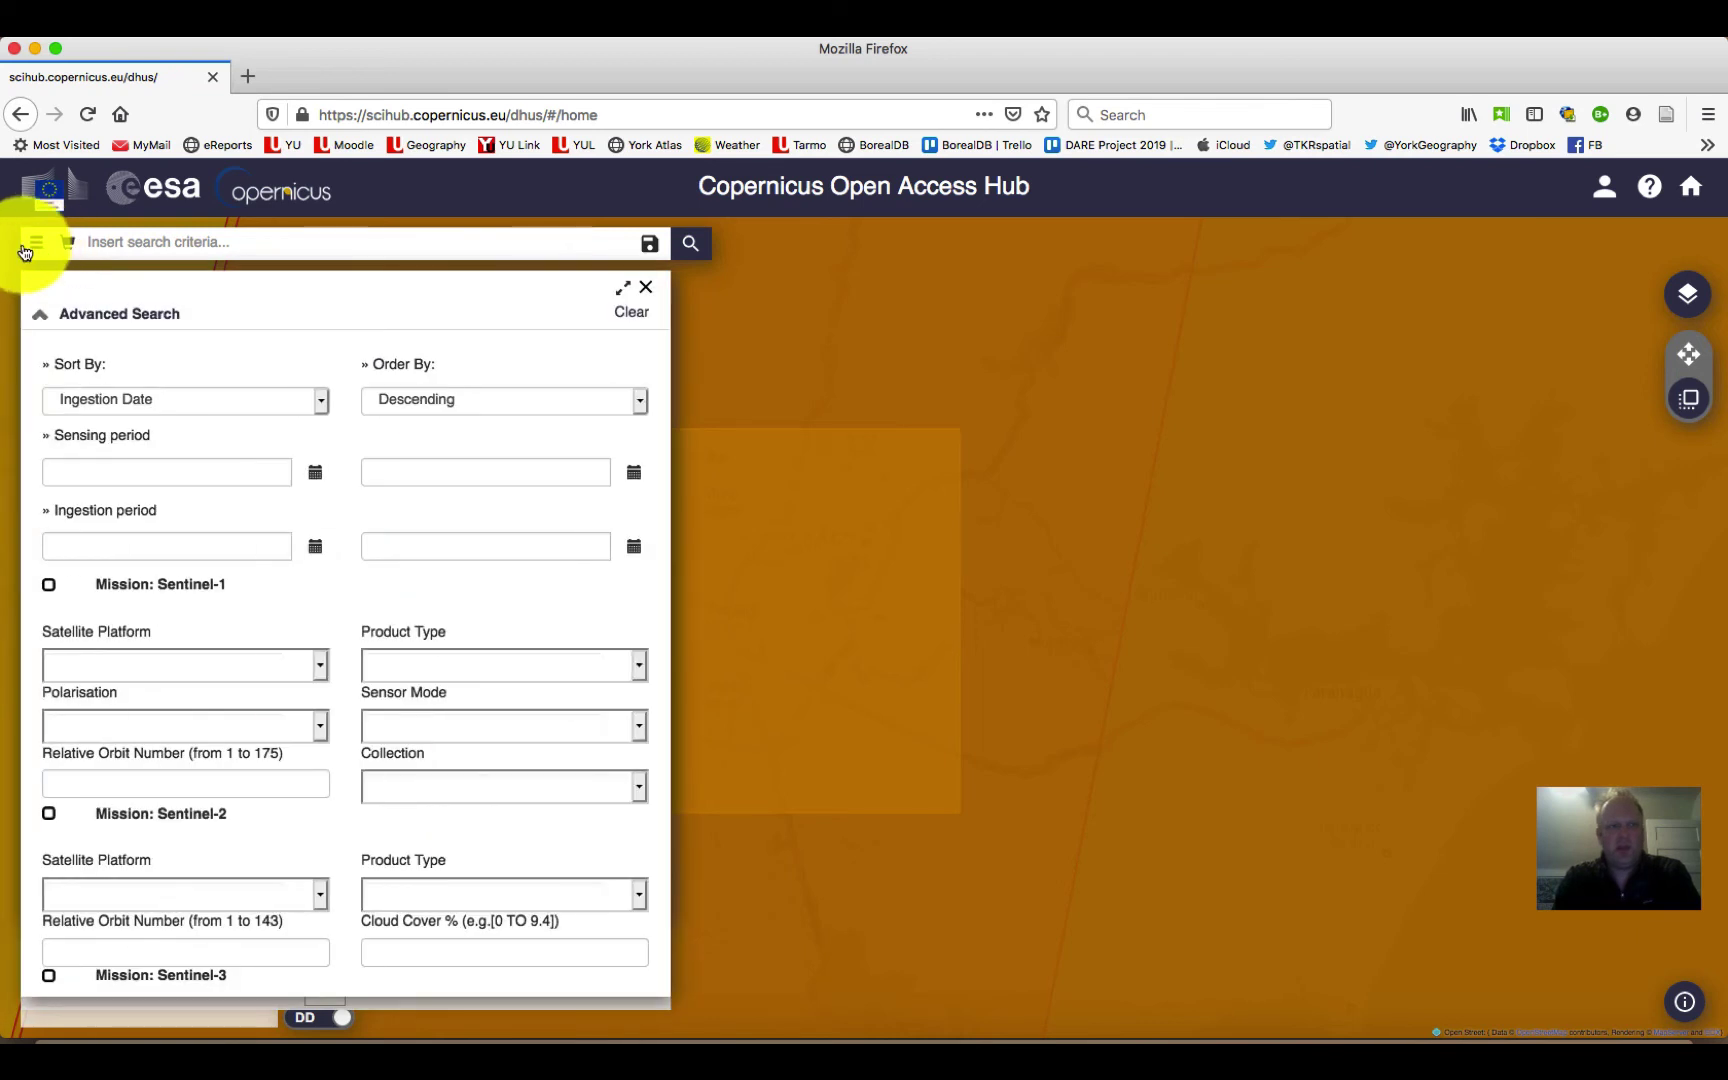
click(41, 320)
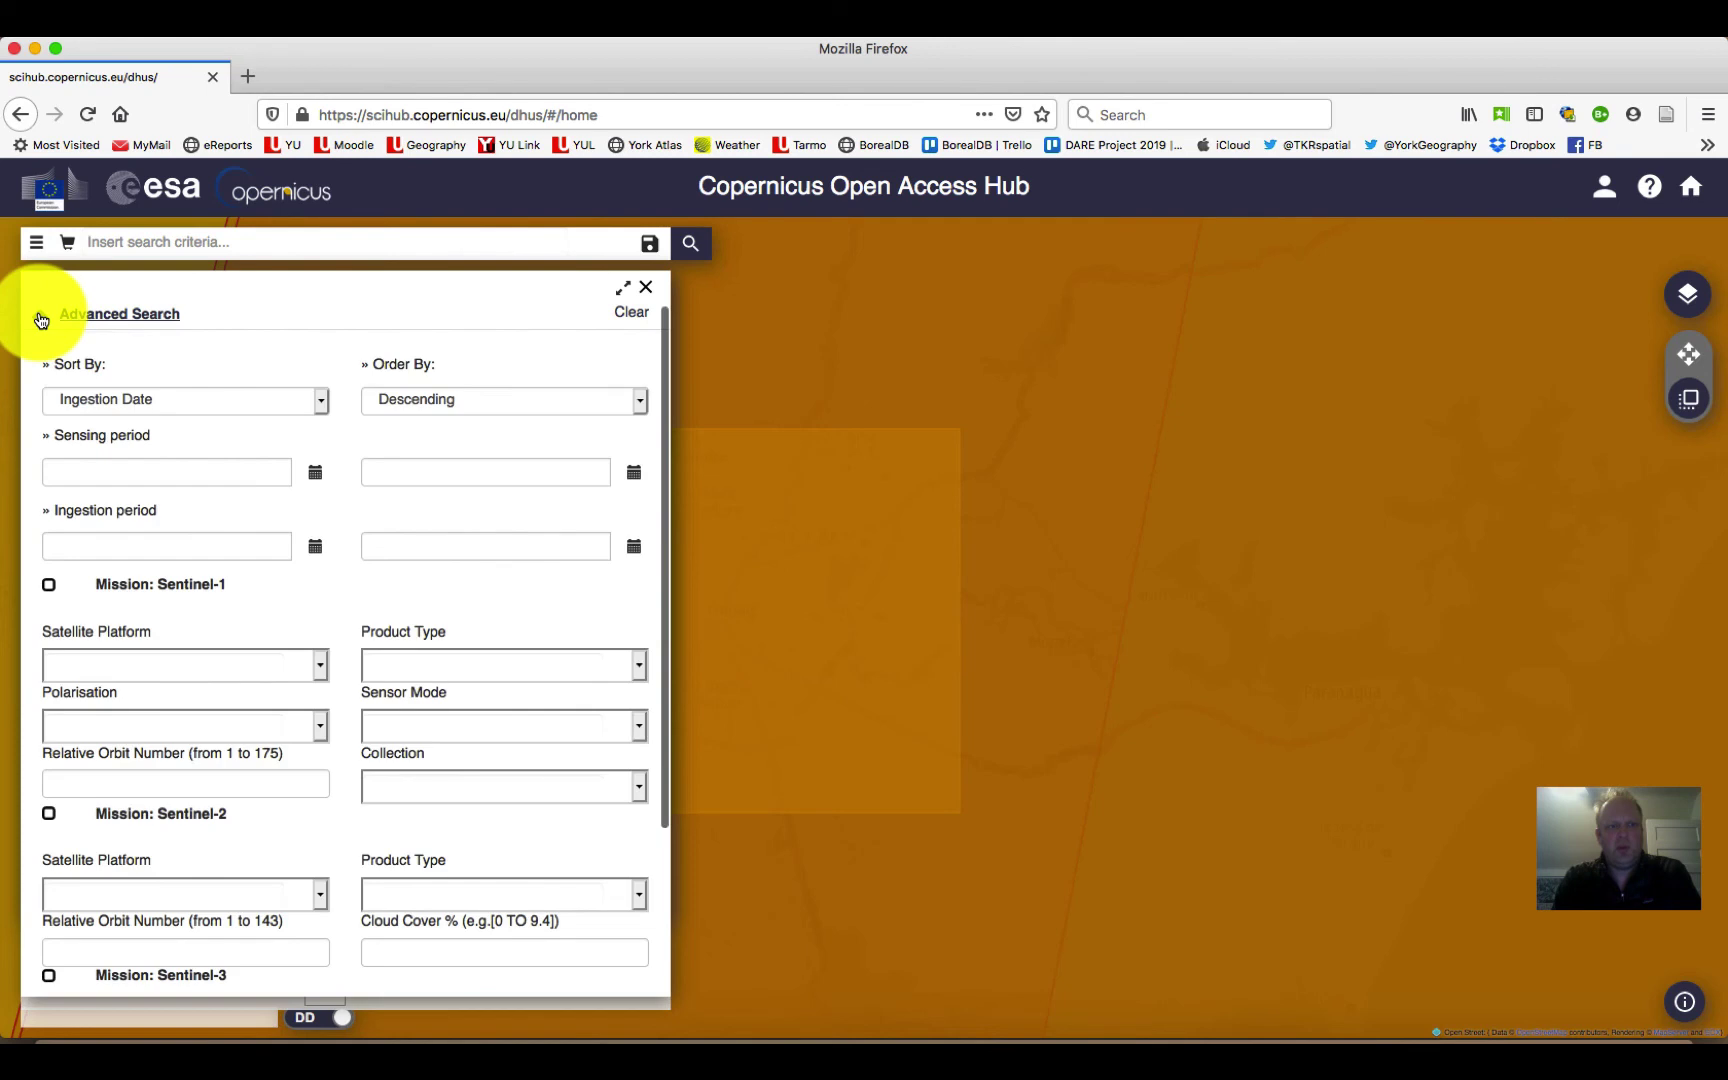
click(49, 815)
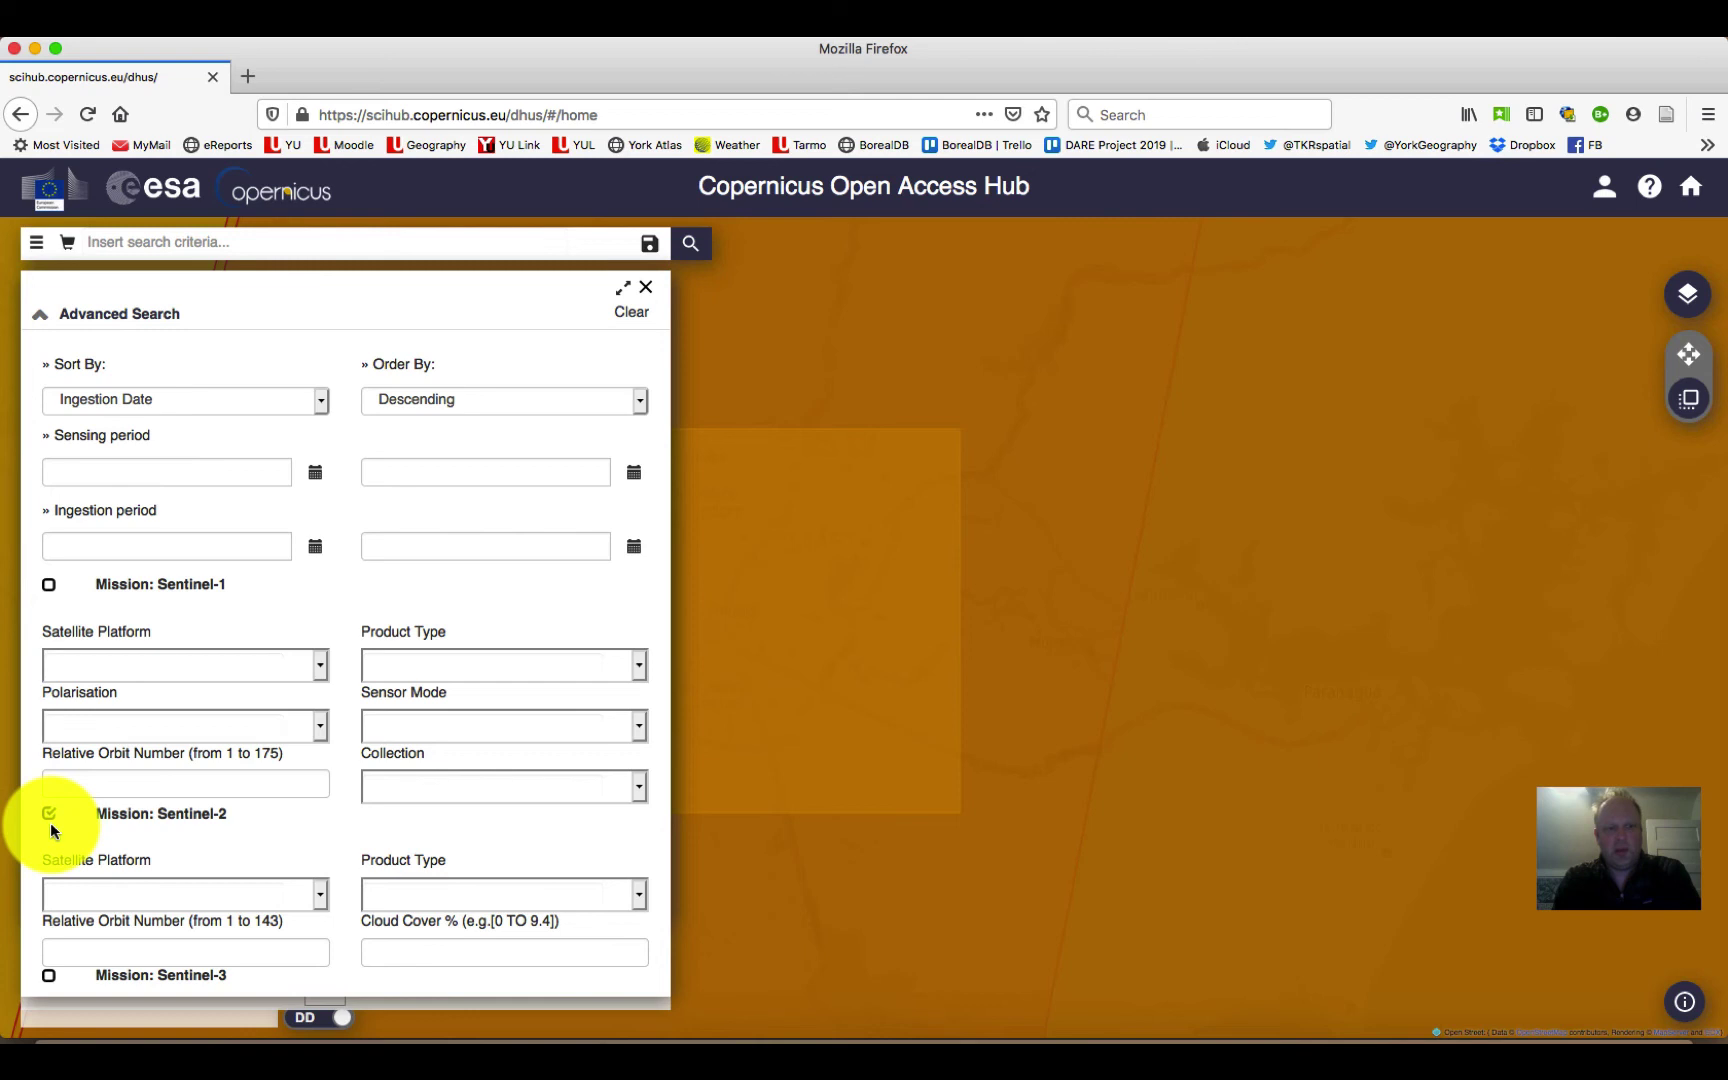
- Set the sensing period start date to 2019/05/01
click(318, 472)
click(66, 512)
click(66, 512)
click(66, 512)
click(66, 512)
click(66, 512)
click(66, 512)
click(66, 512)
click(66, 512)
click(66, 512)
click(104, 545)
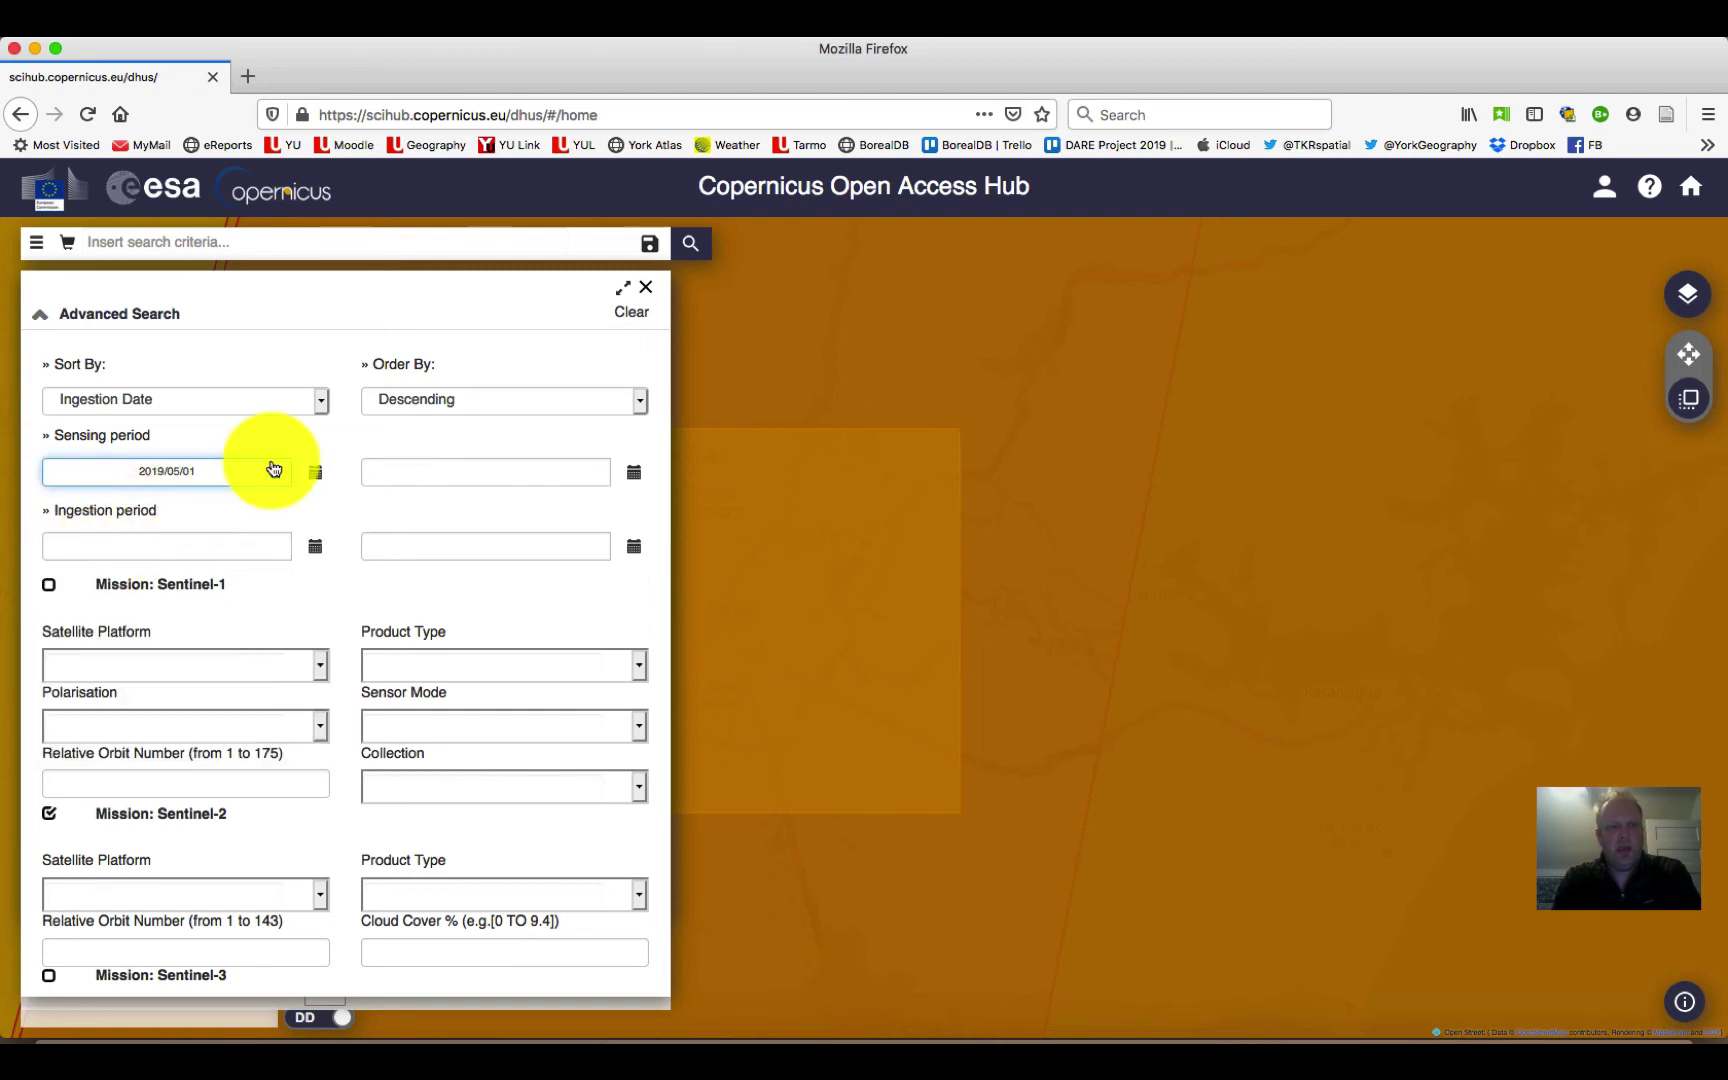
- Set the sensing end date to 30 November 2019 and collapse the advanced search
click(632, 471)
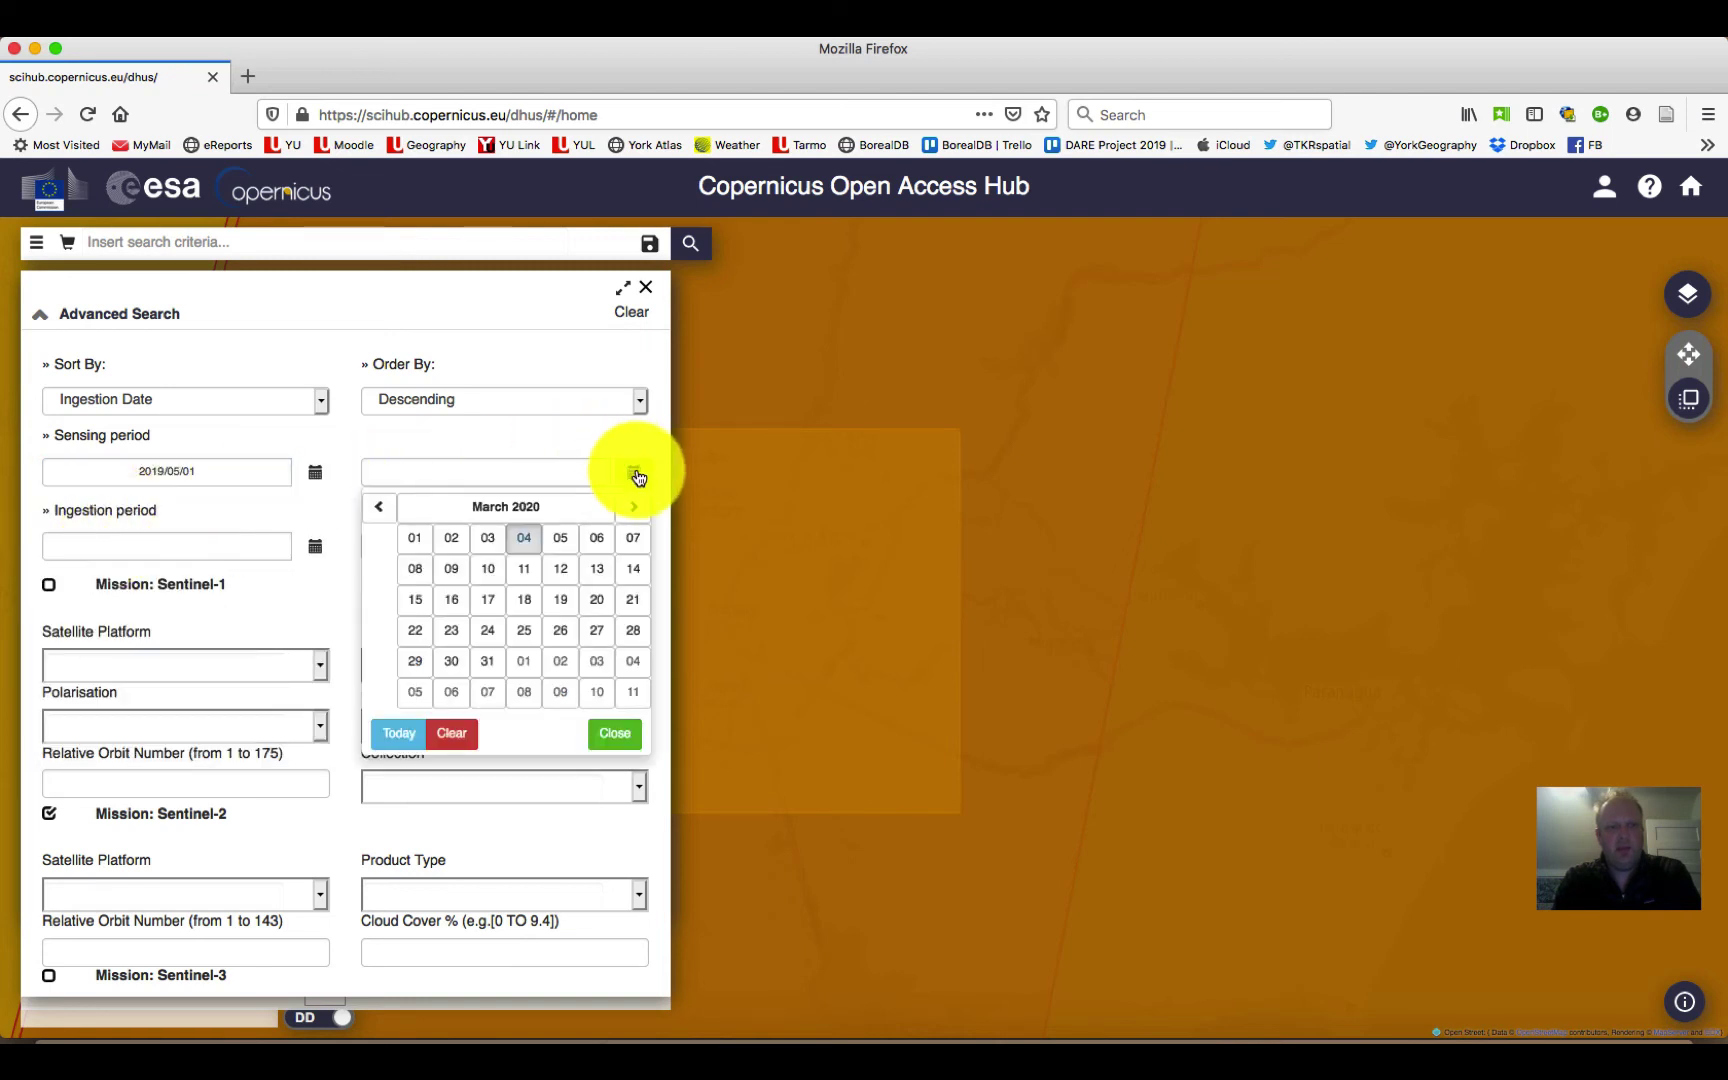
click(381, 508)
click(381, 508)
click(381, 508)
click(381, 508)
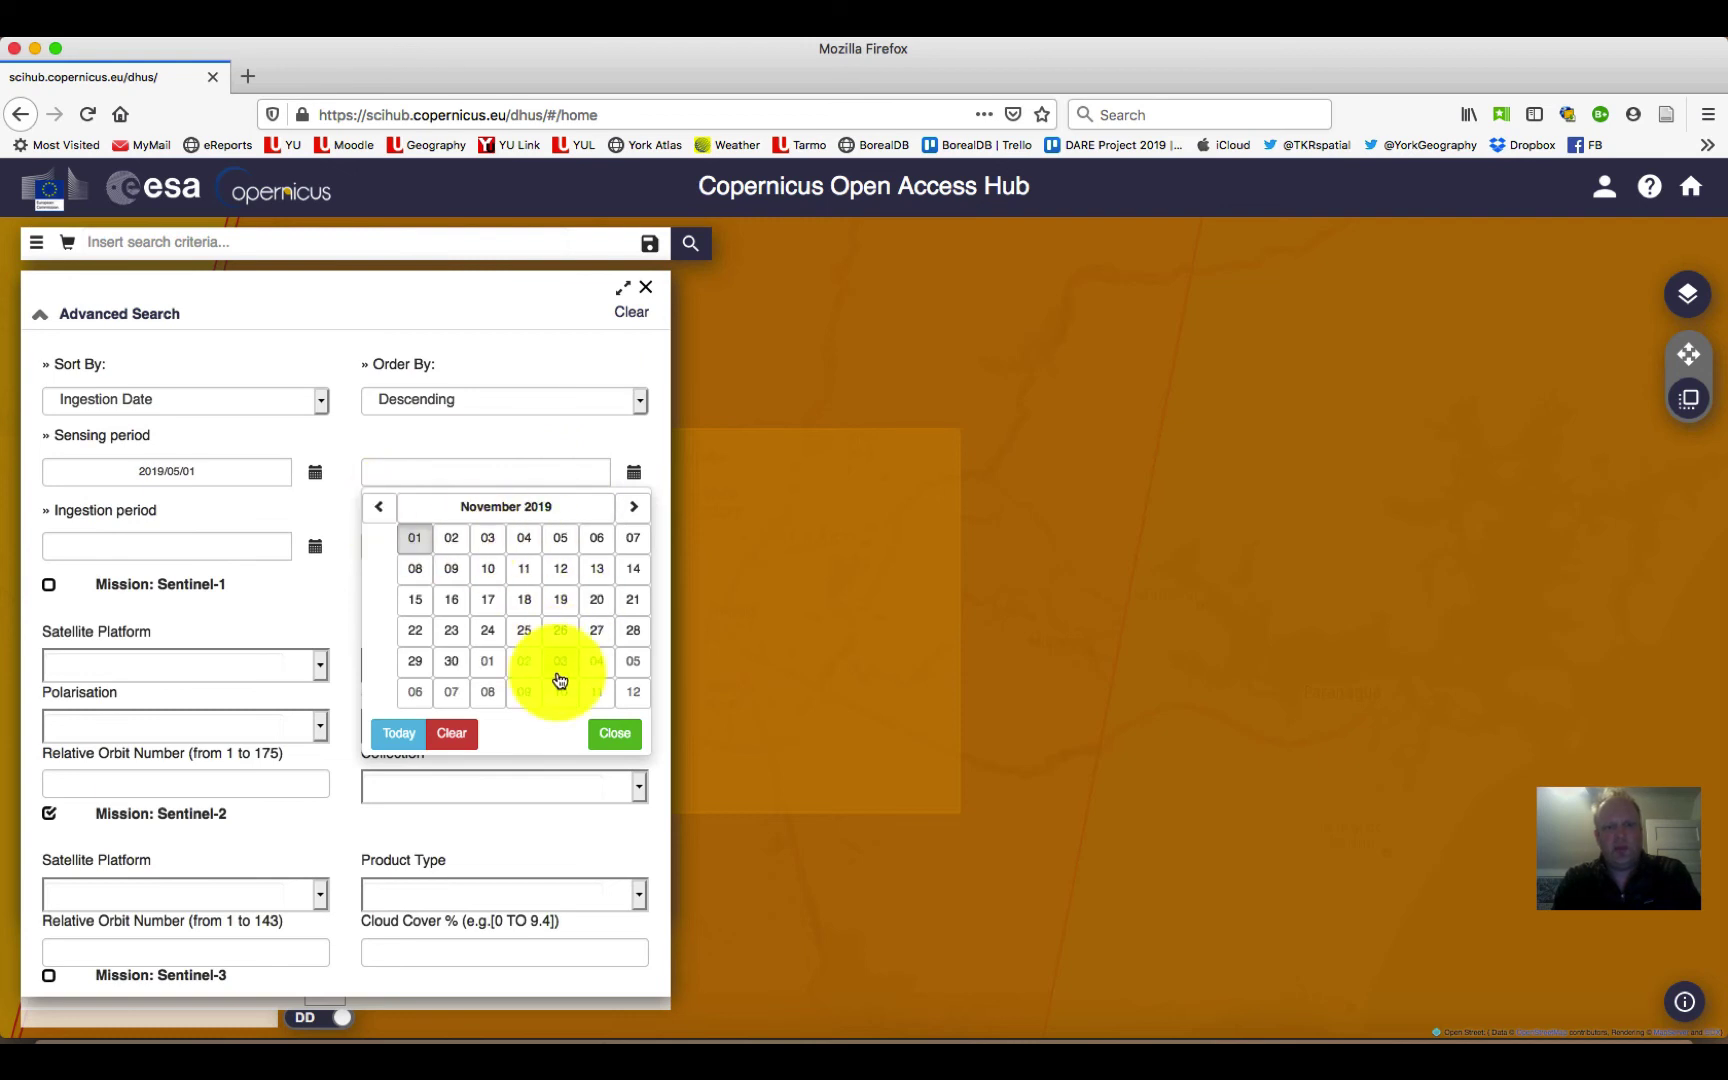
click(460, 668)
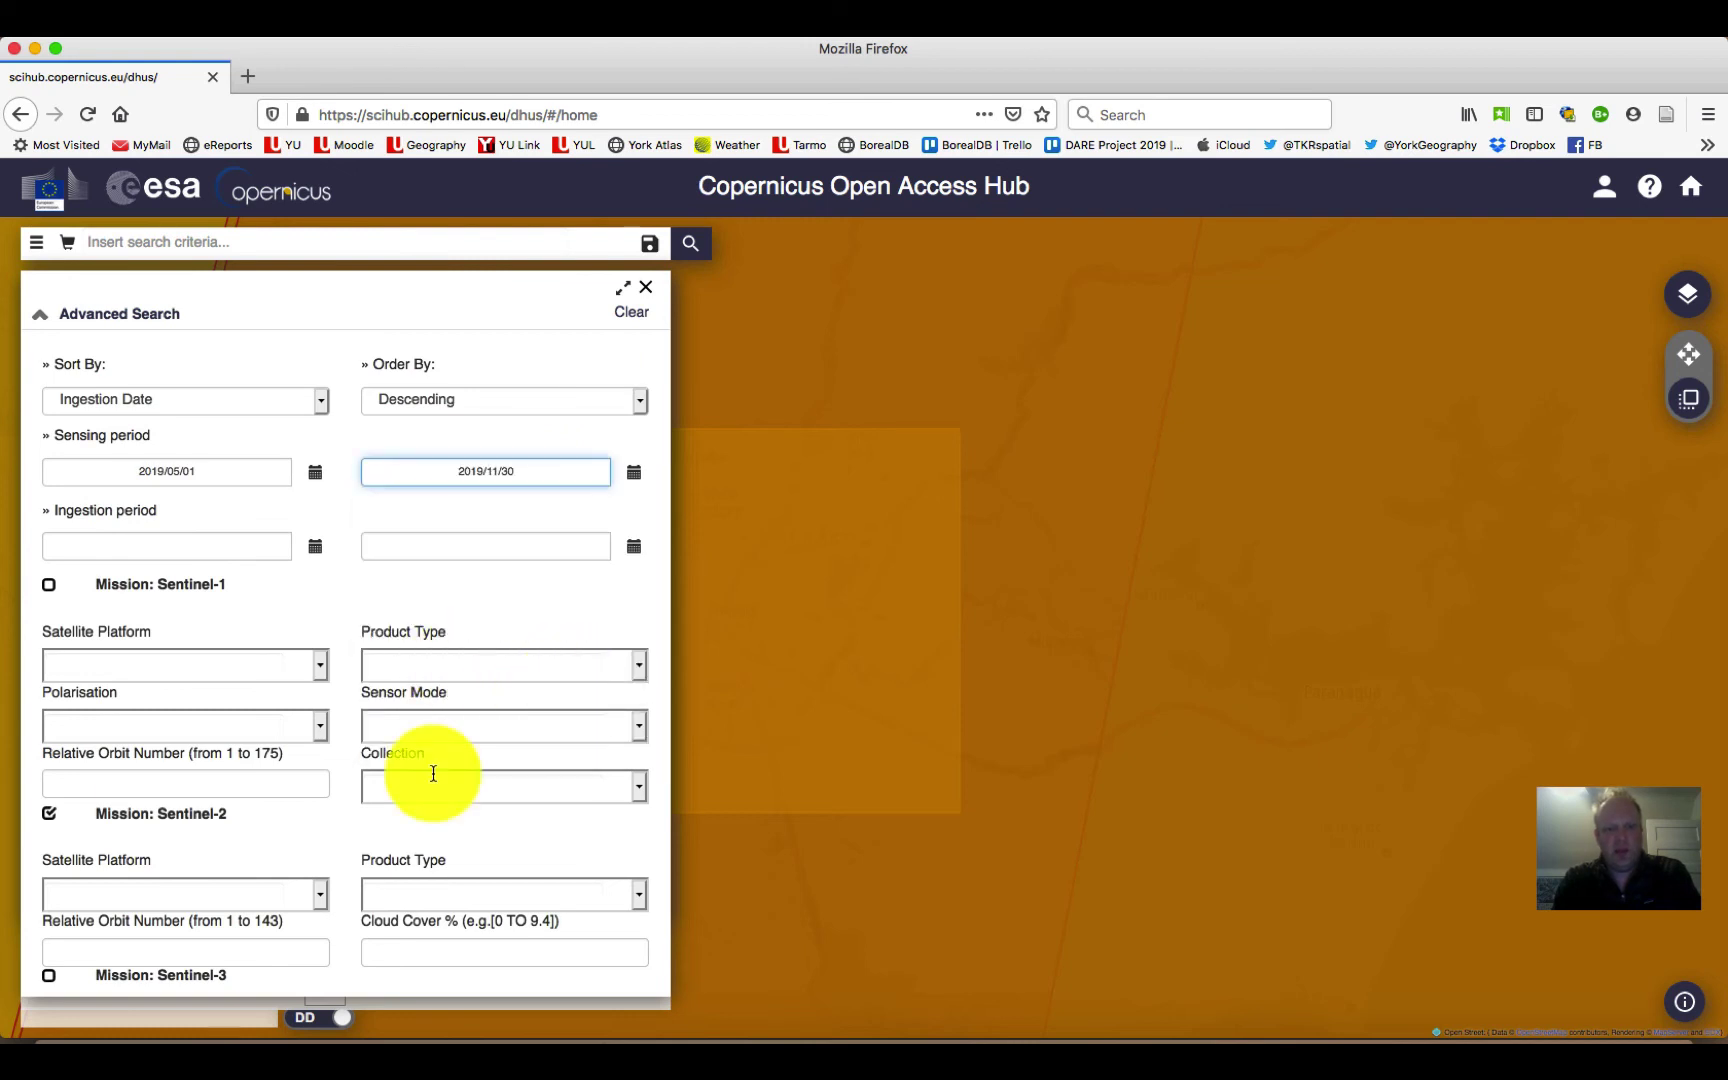
click(39, 314)
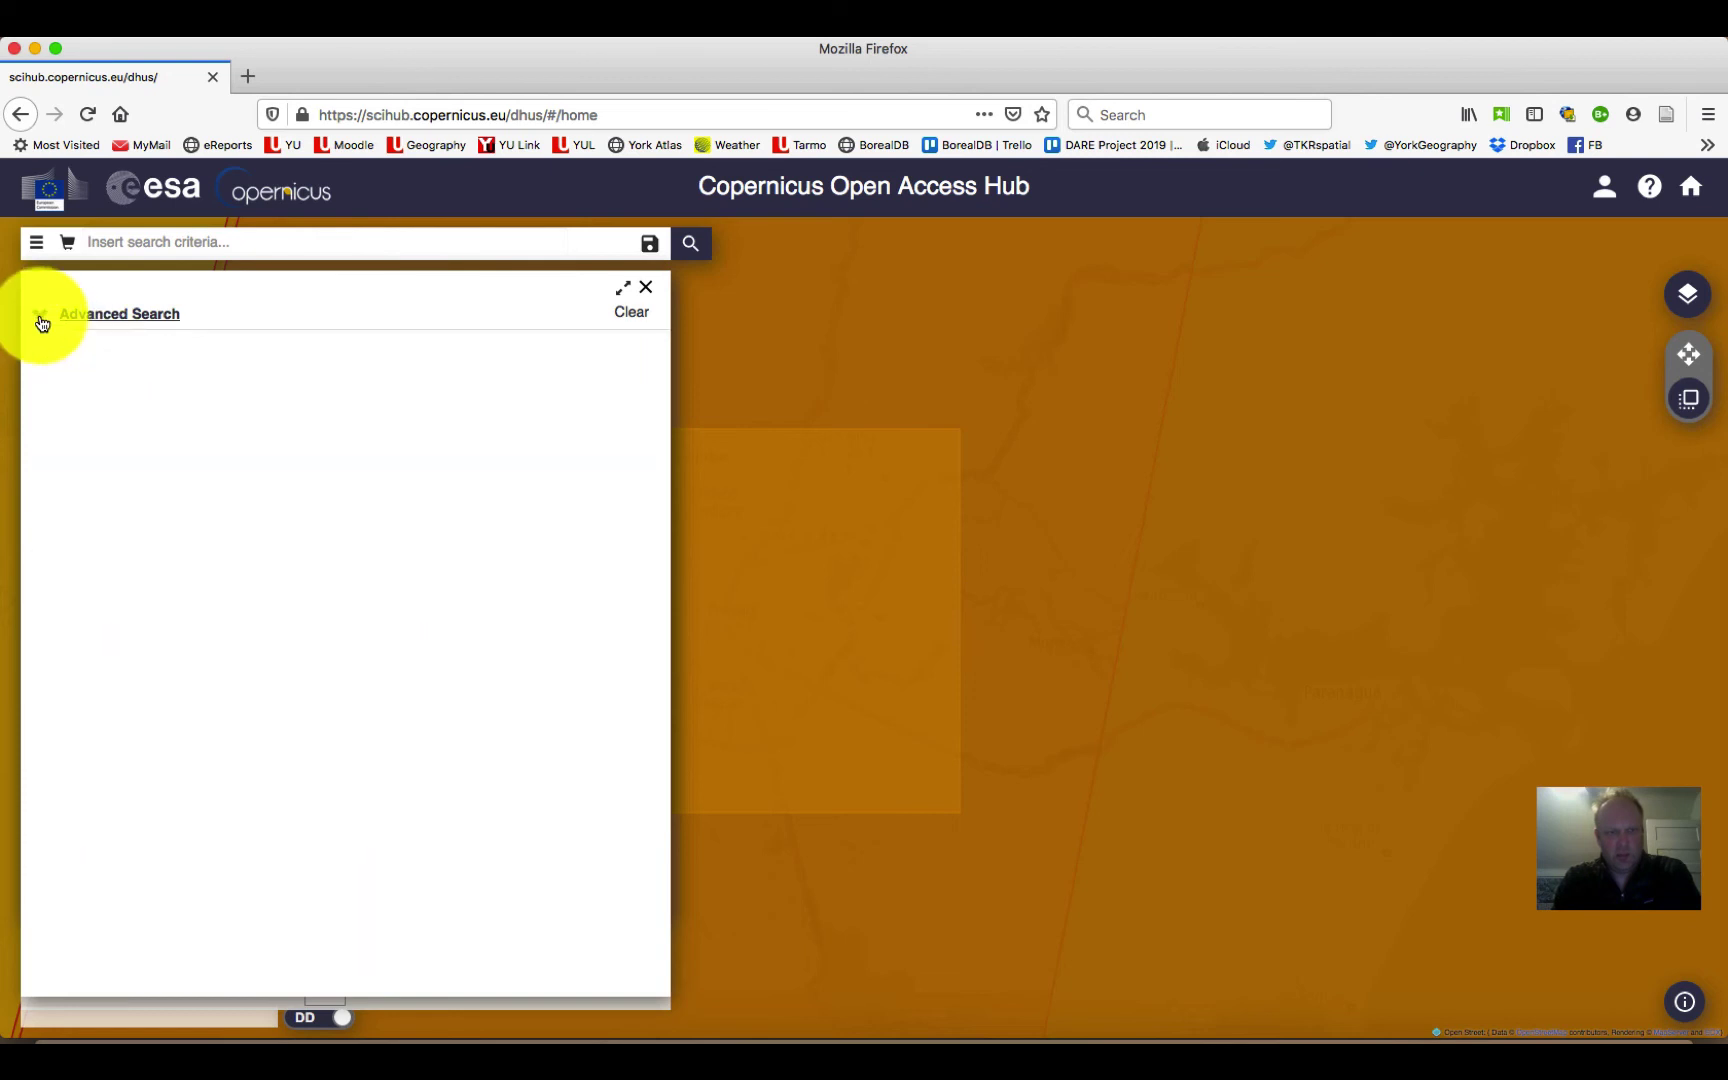
- Run the filtered search, scroll the 330 Sentinel-2 results, and go to page 2
click(697, 246)
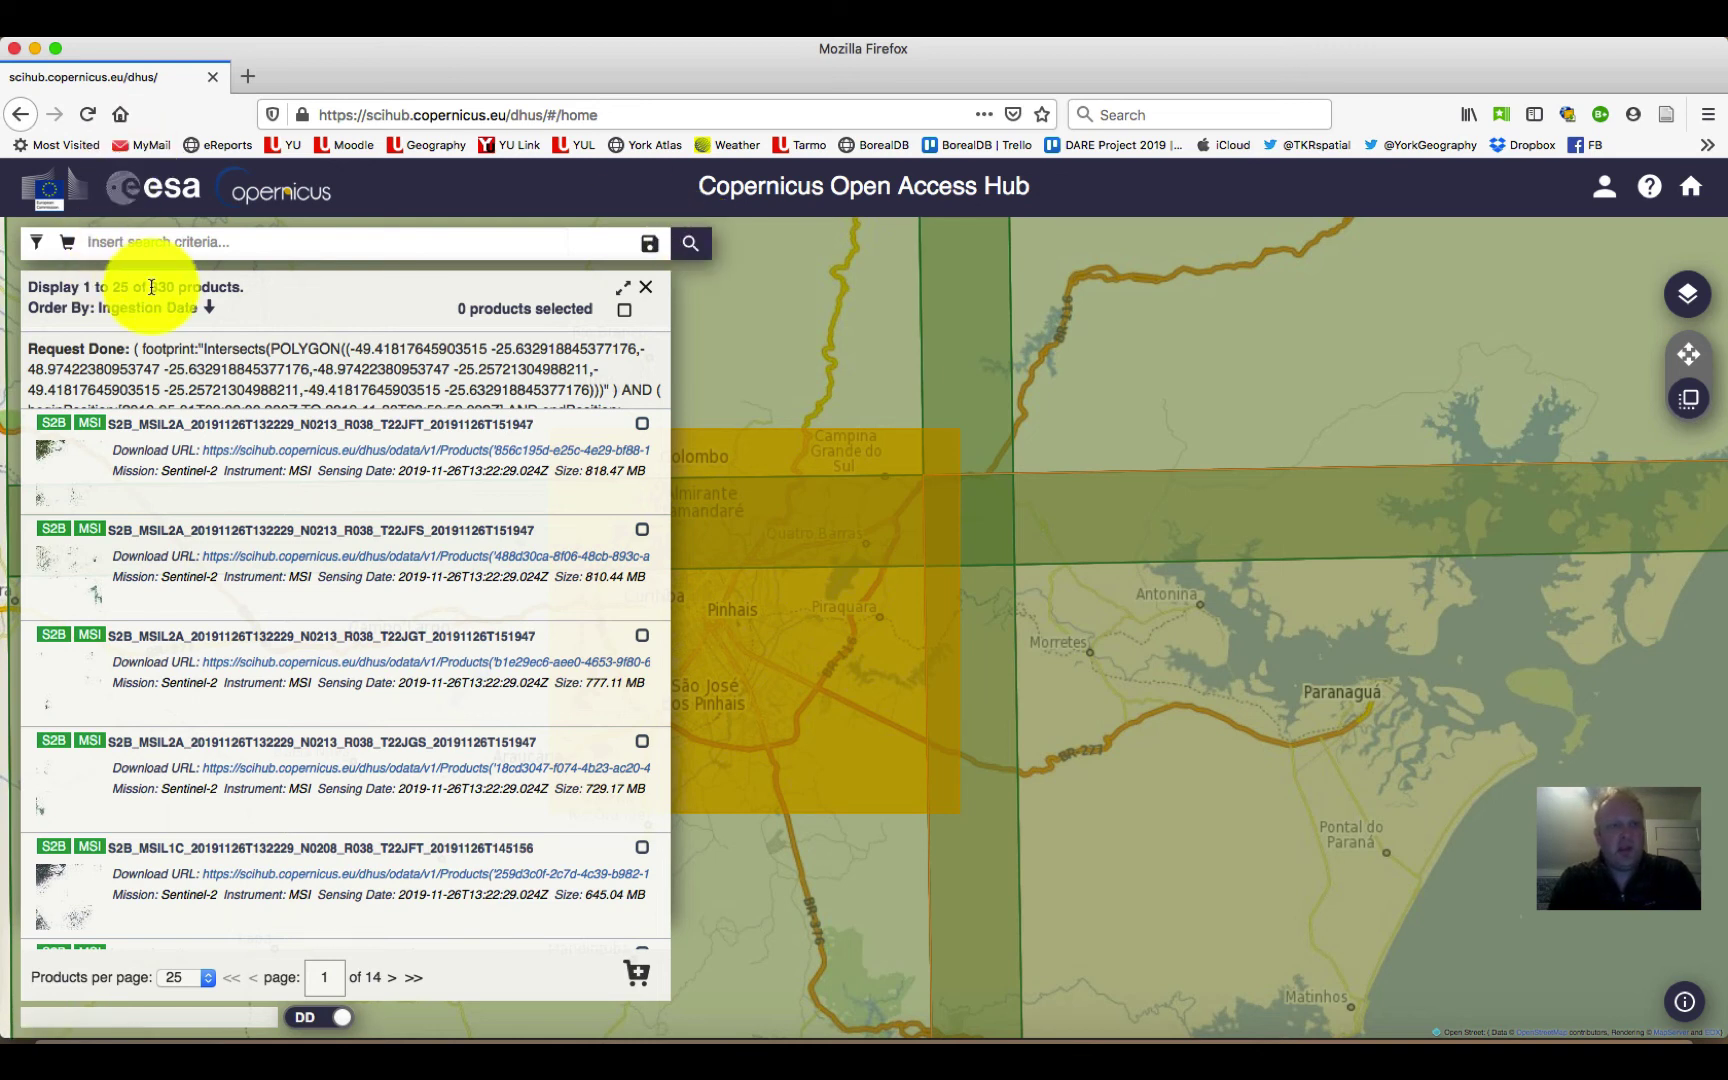
mouse_move(53, 432)
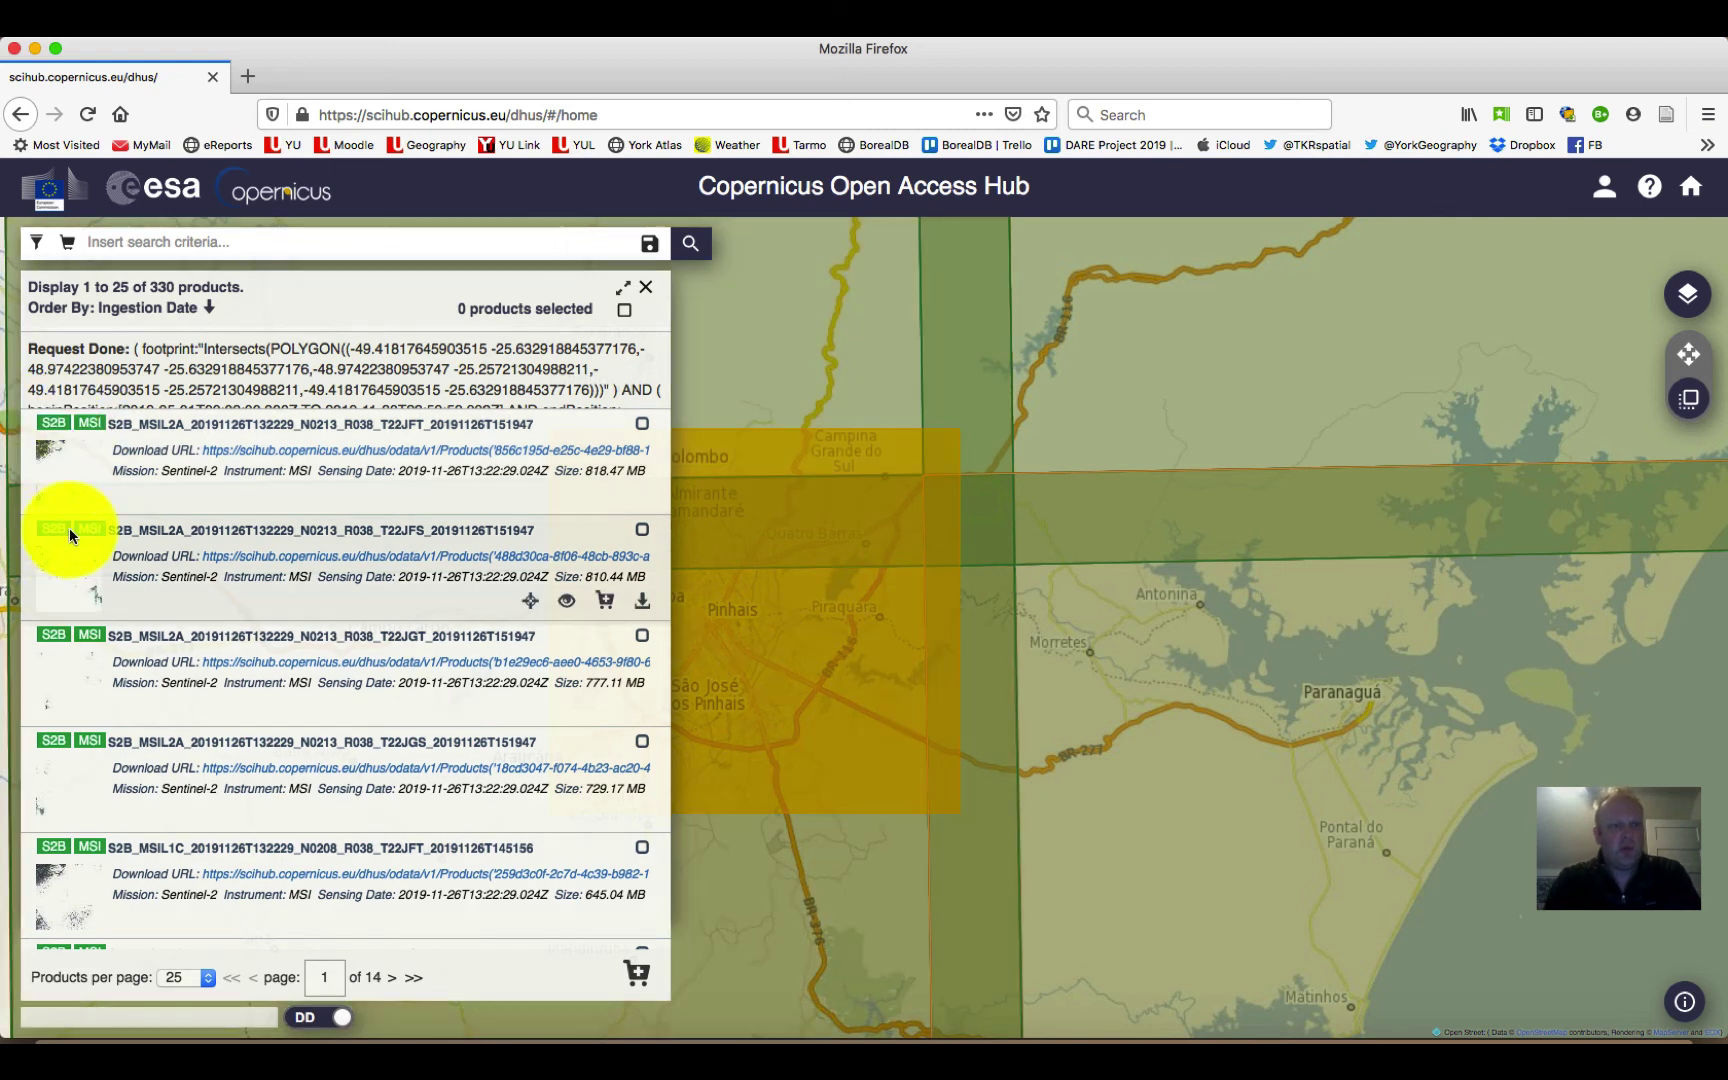
scroll(135, 559, down, 2)
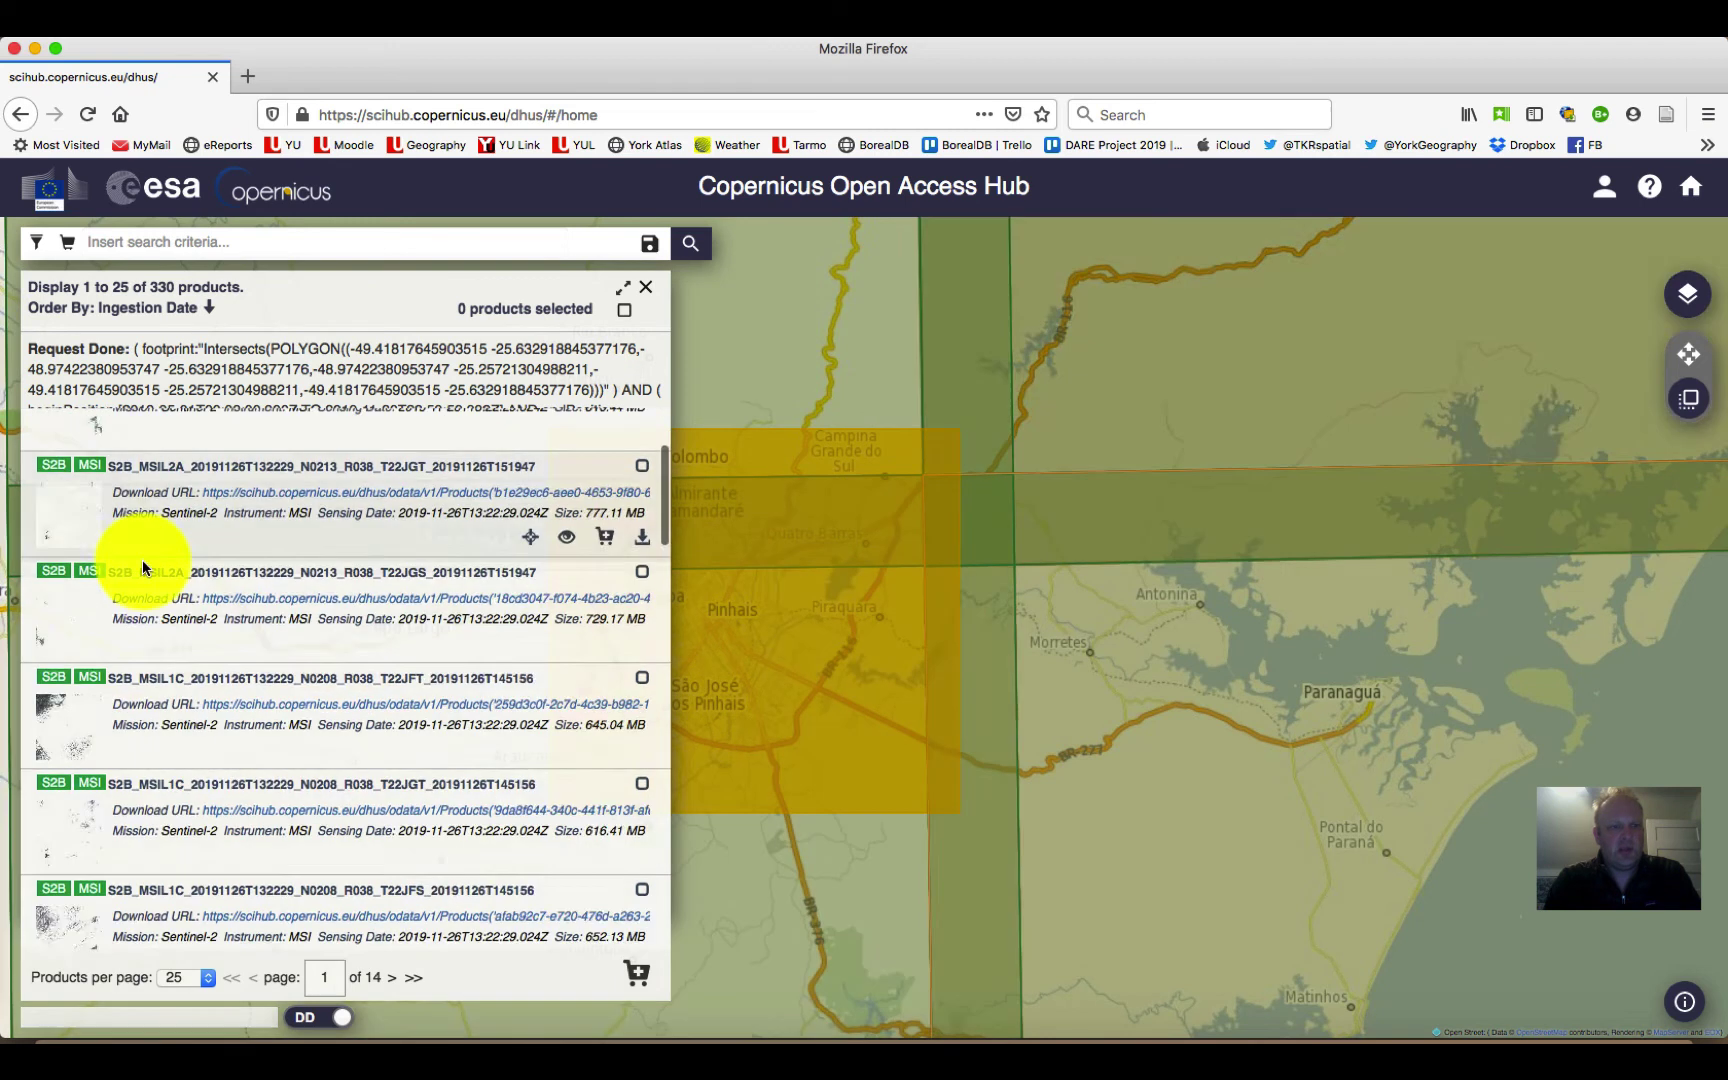
scroll(142, 559, down, 8)
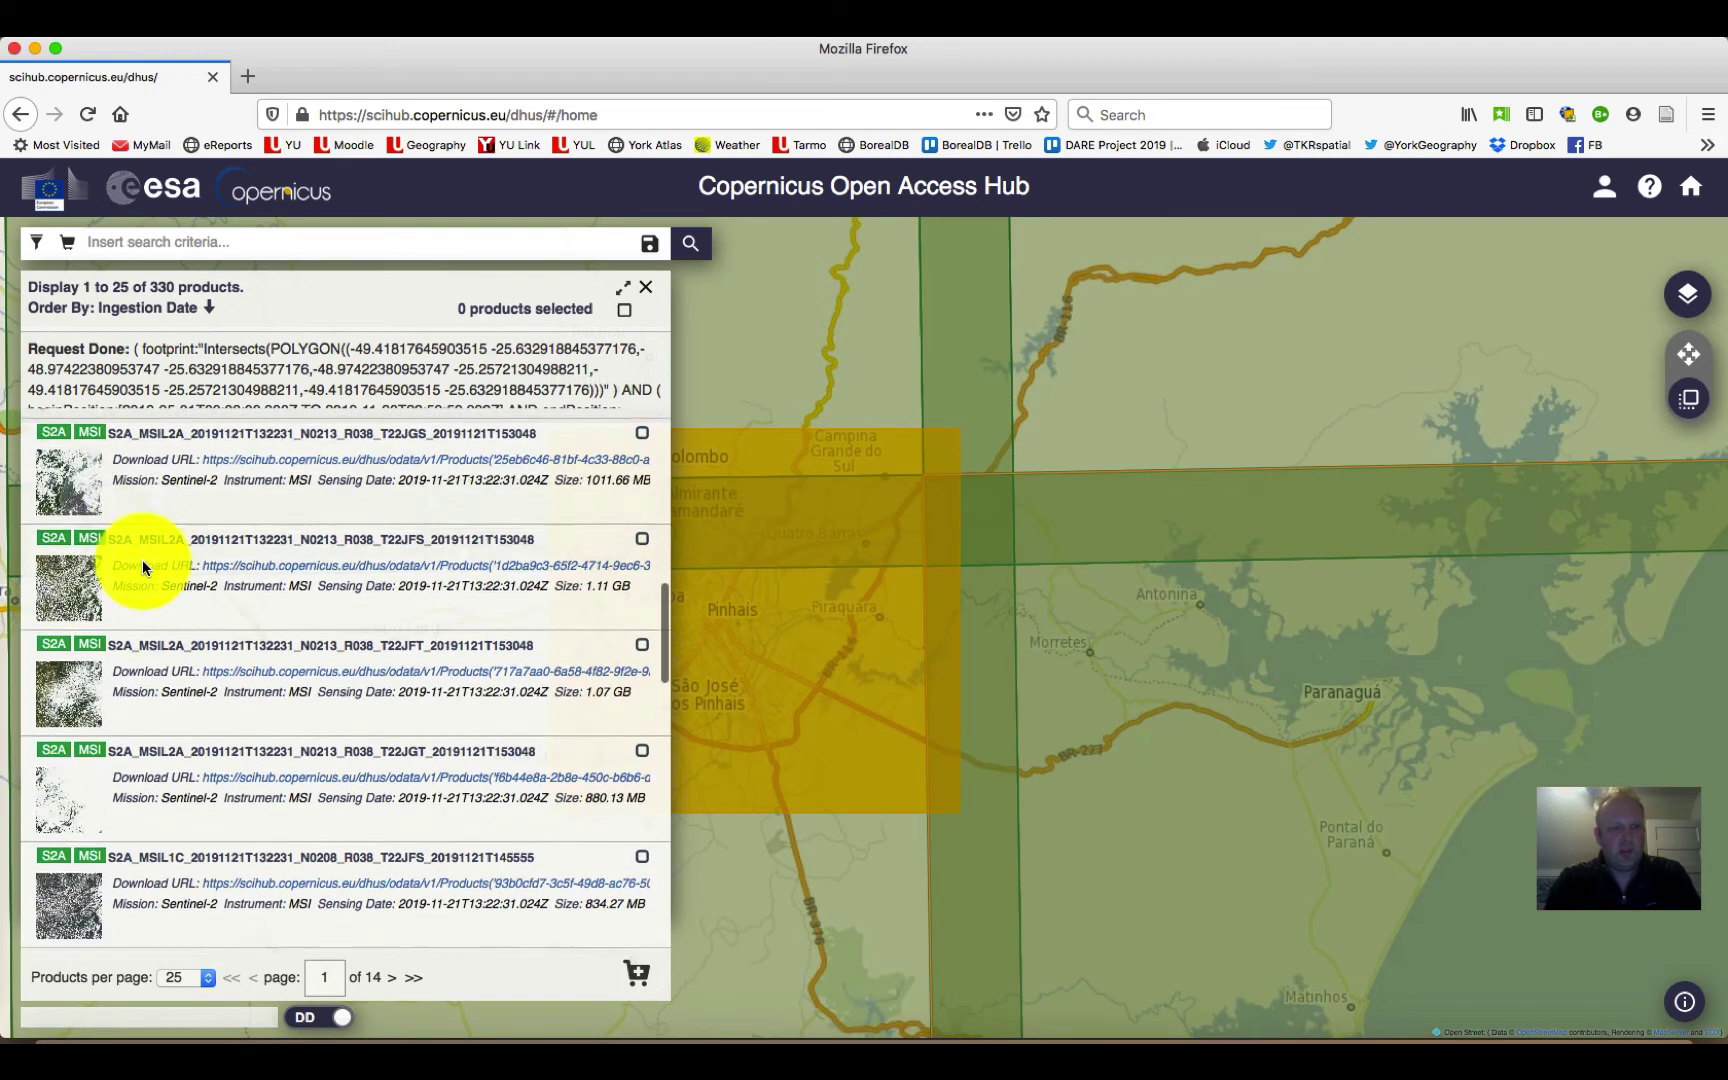
scroll(142, 559, down, 8)
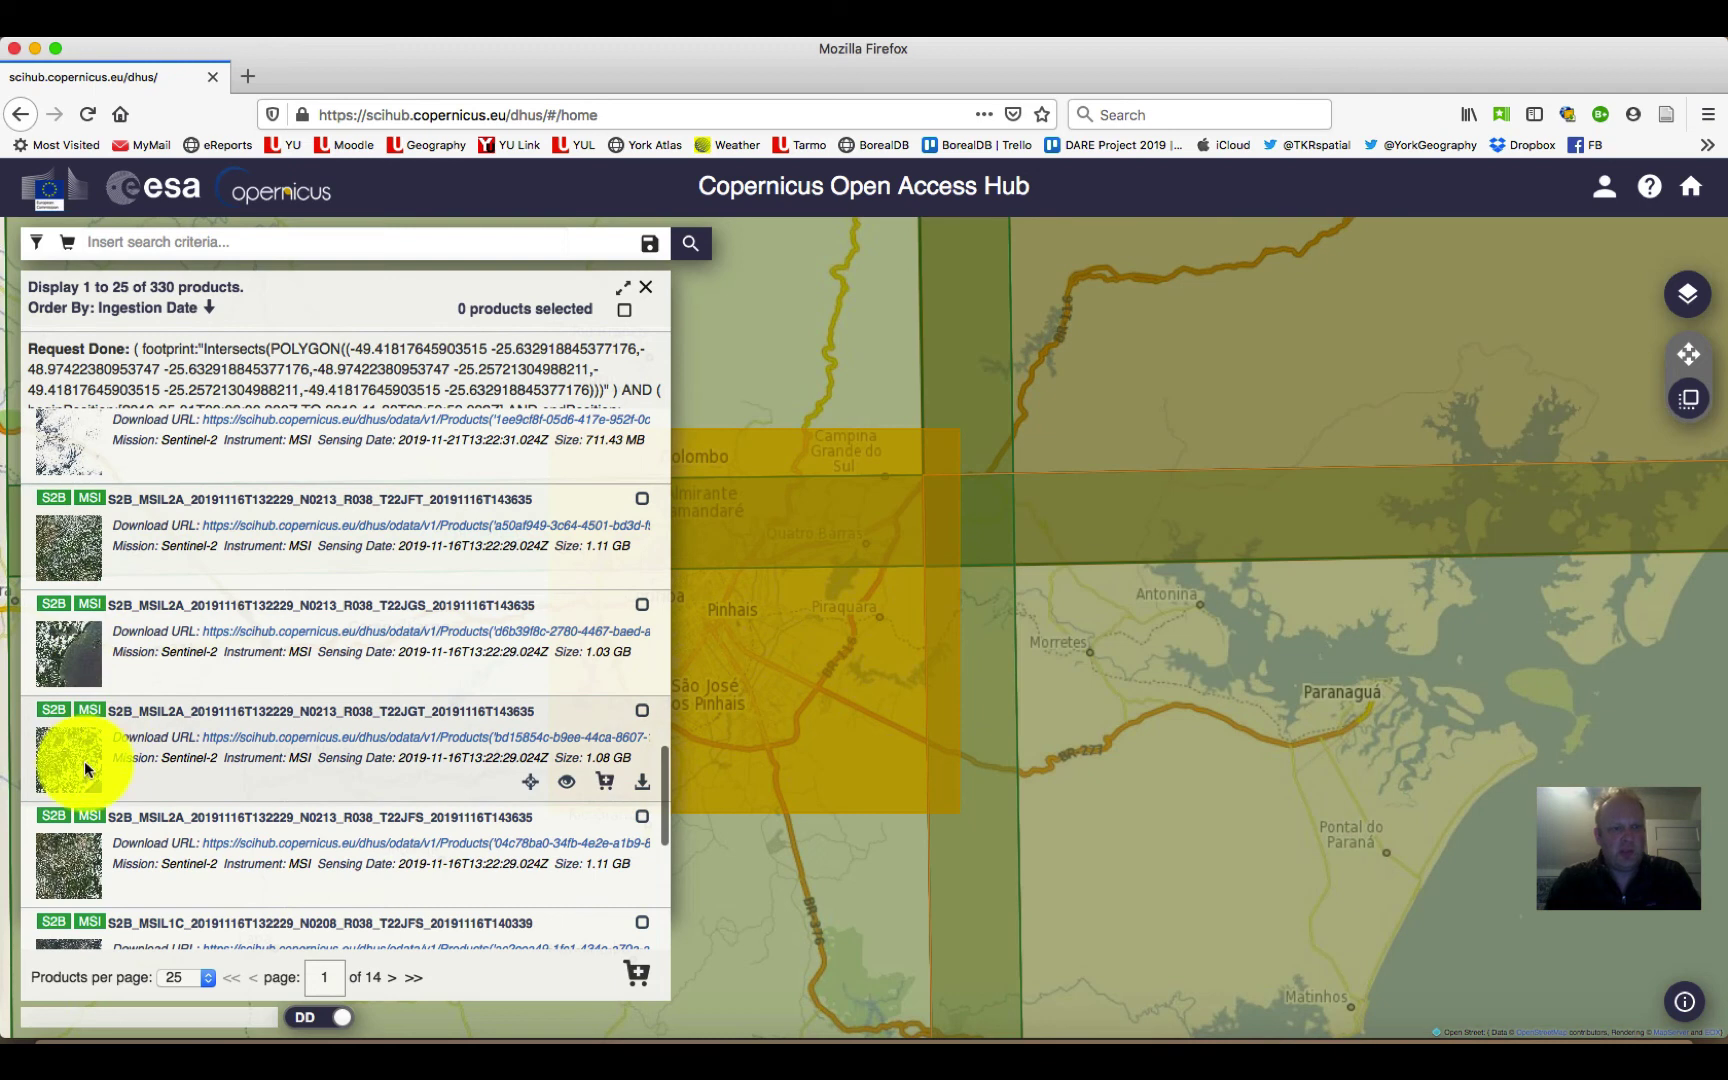
scroll(142, 752, down, 5)
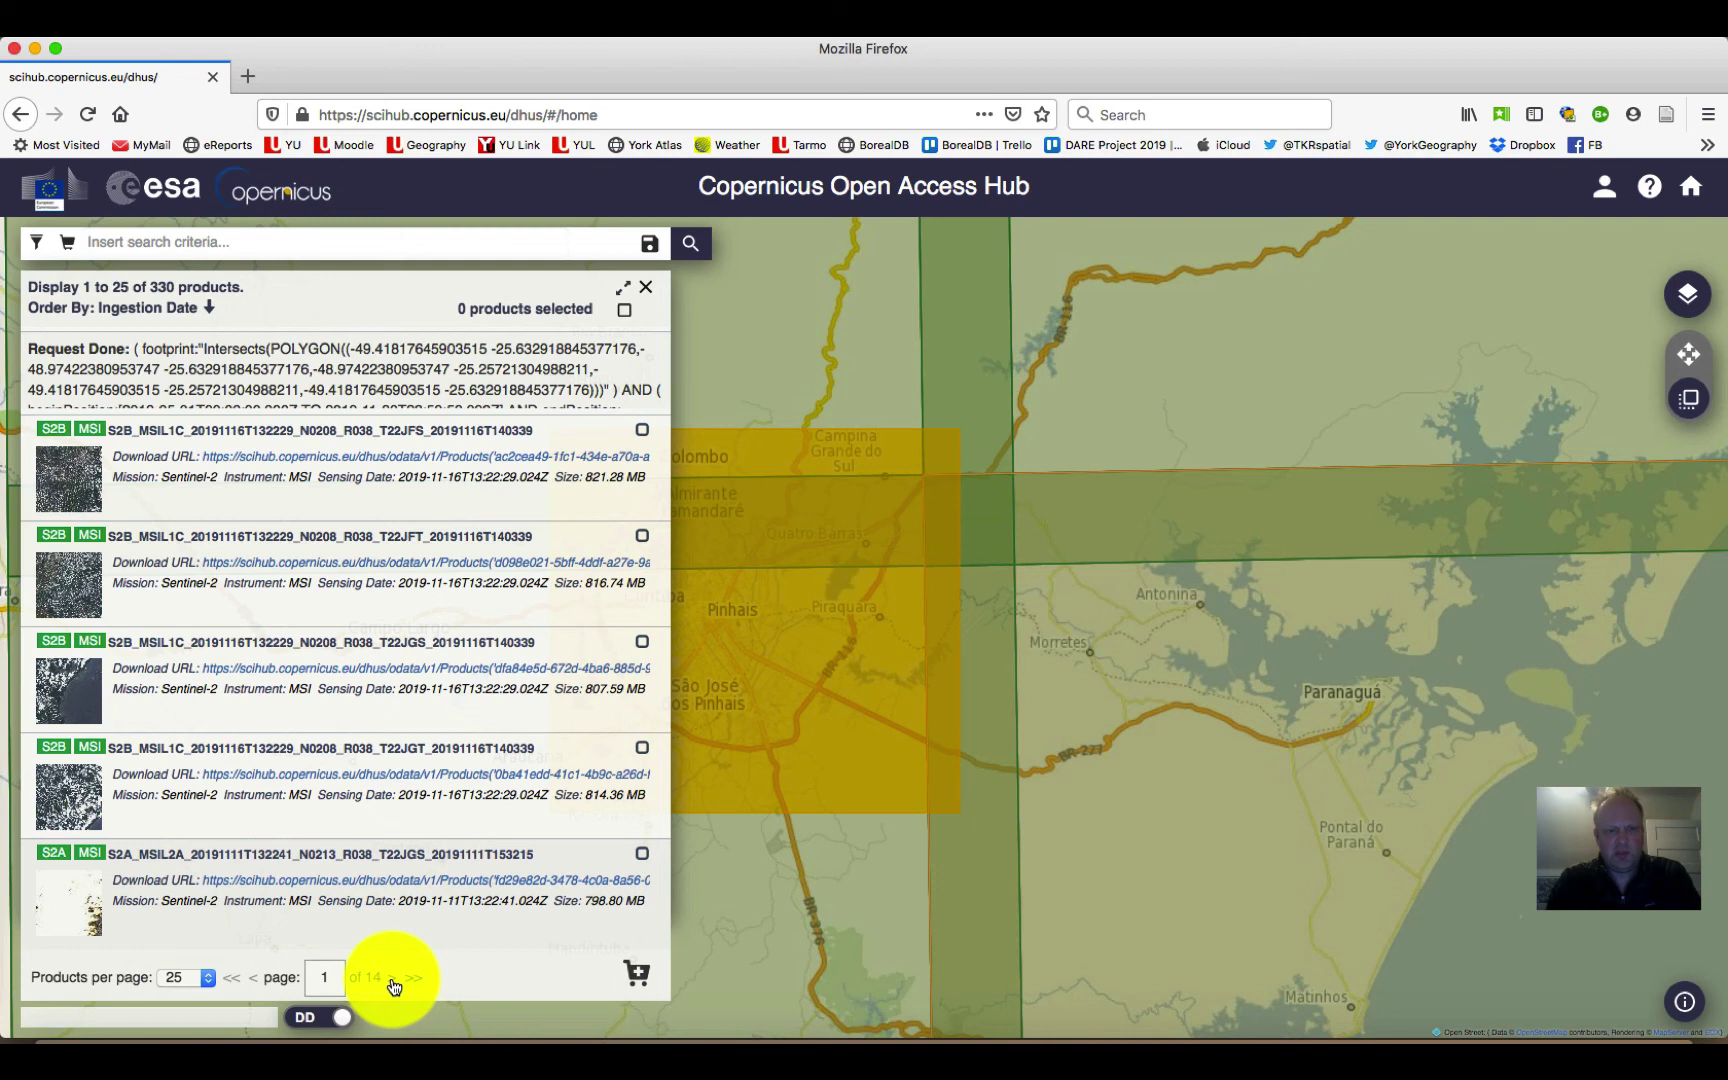
click(392, 979)
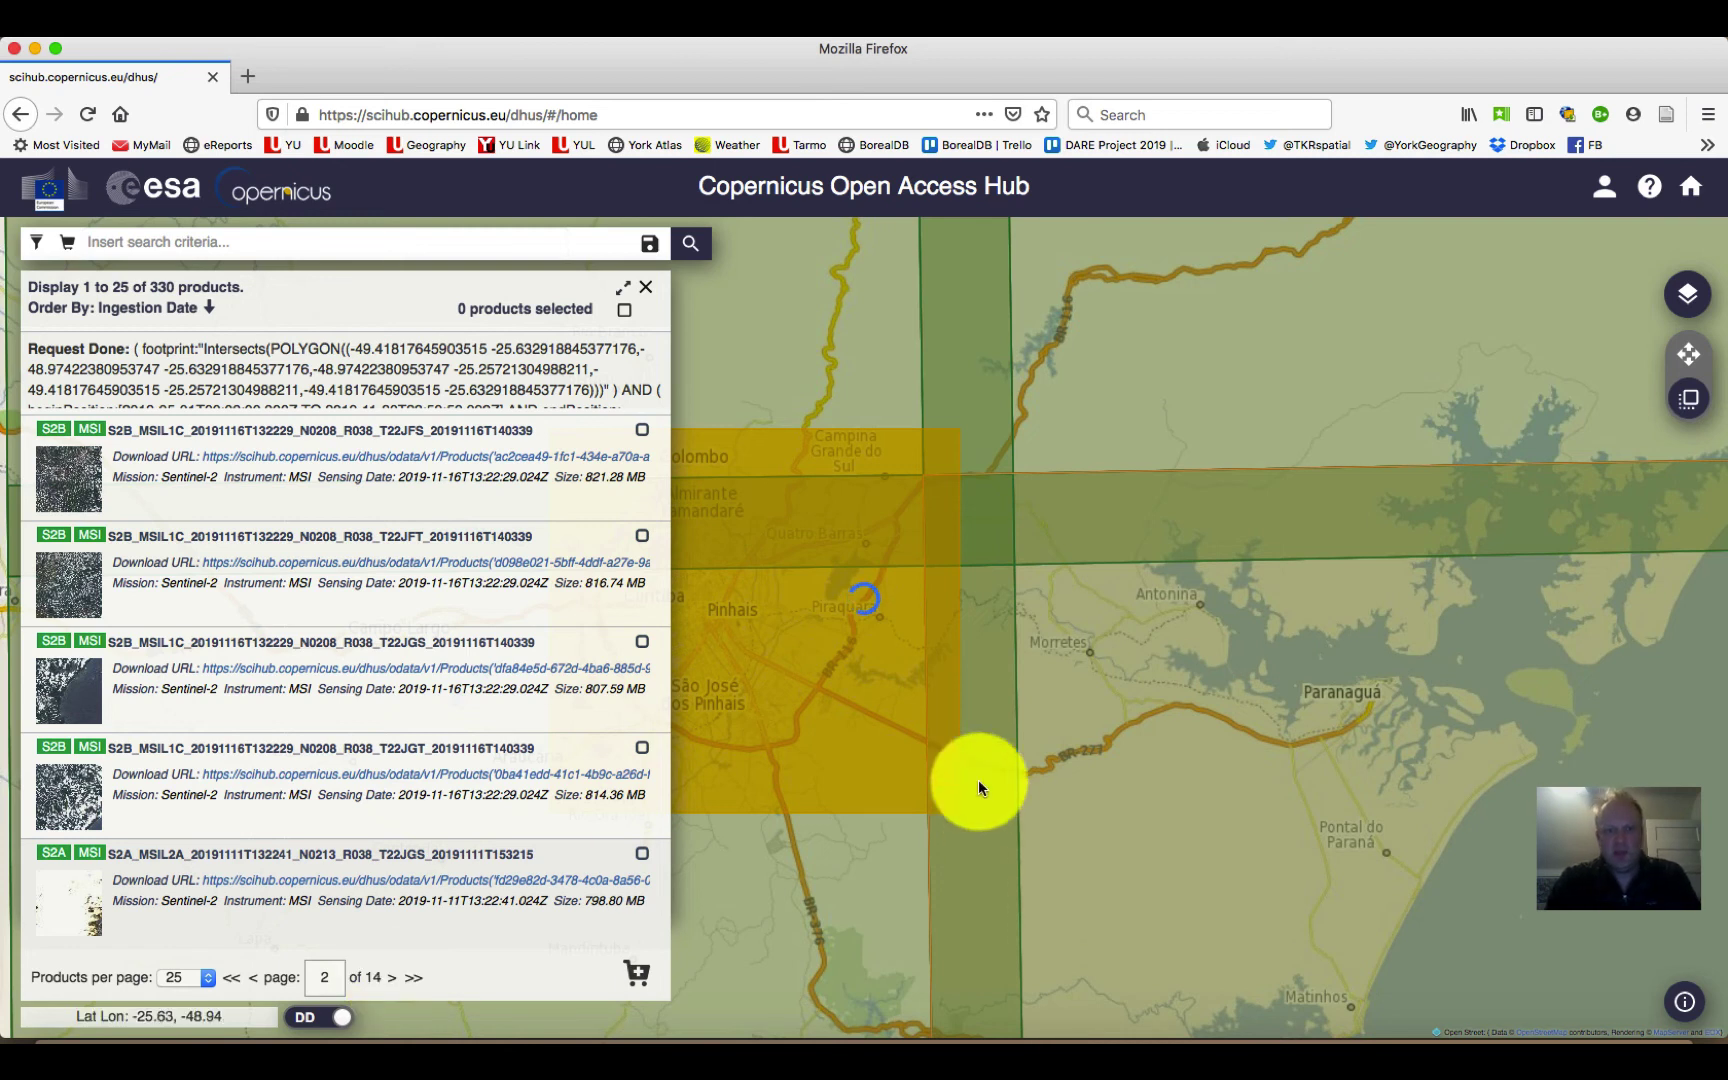
- Locate, tick, and open details for the S2B L2A T22JFT product from 2019-10-27
scroll(984, 682, down, 5)
scroll(984, 682, up, 3)
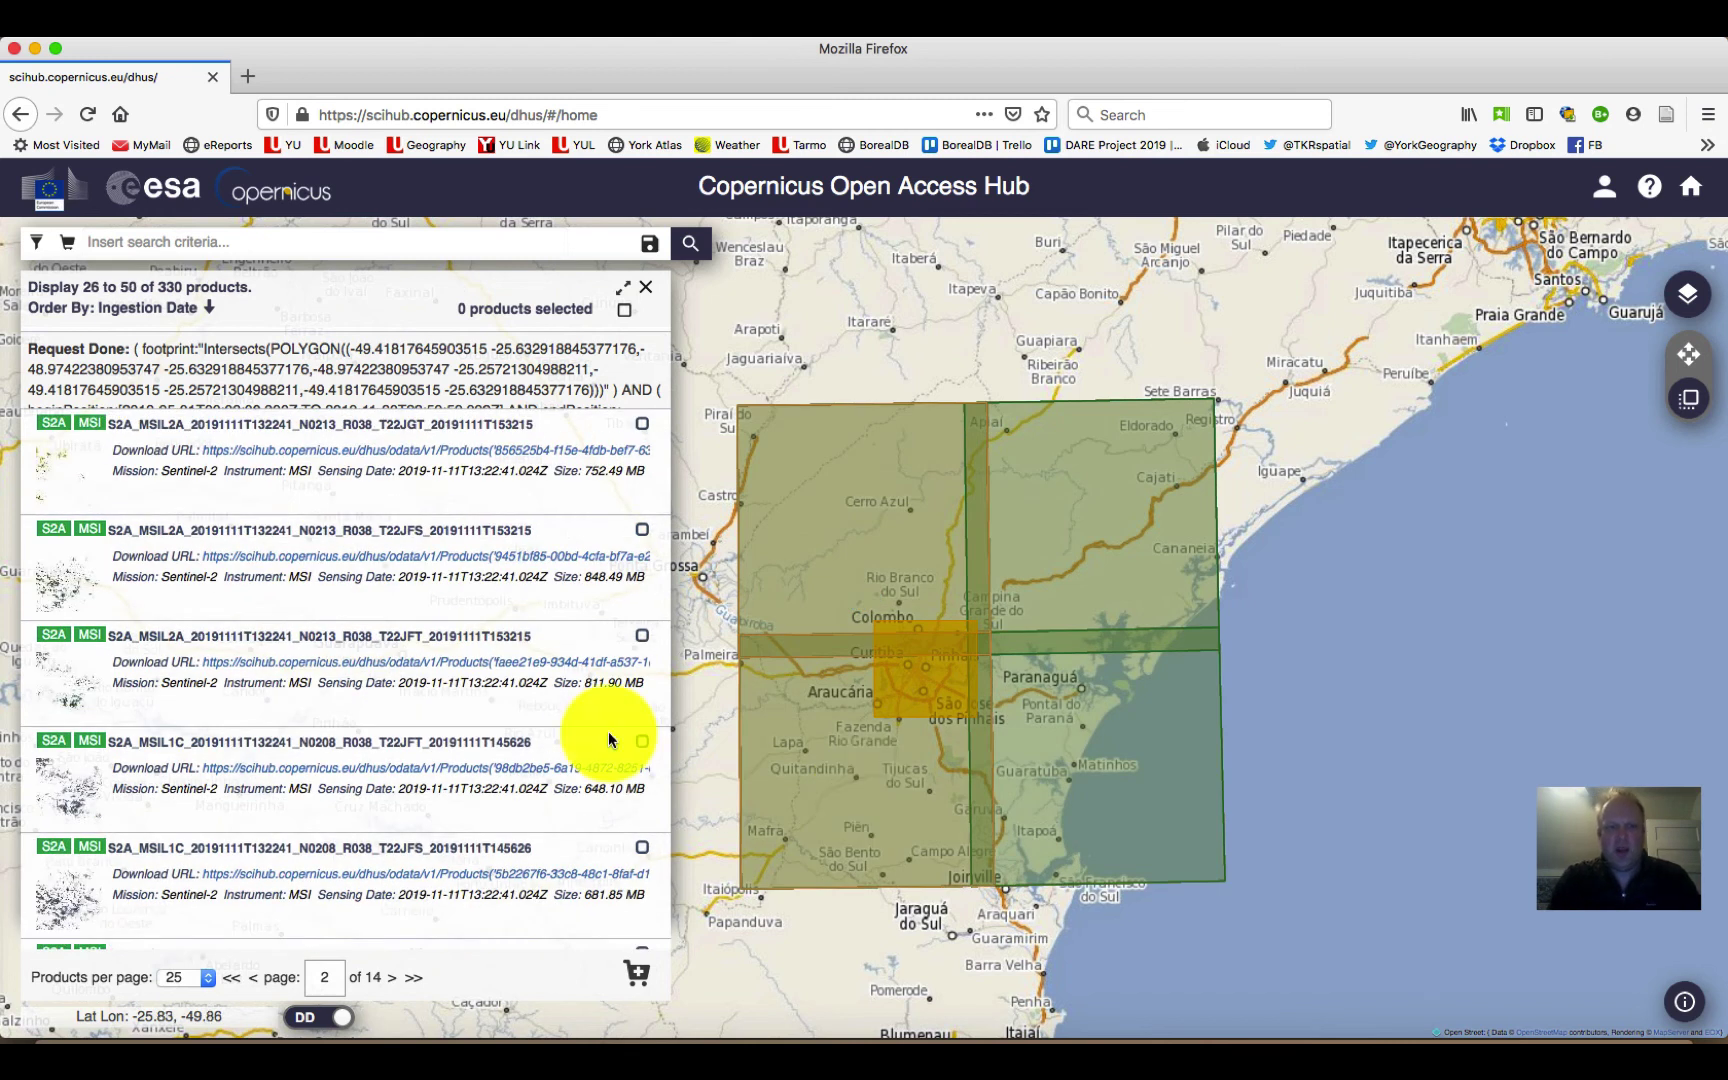
scroll(428, 745, down, 8)
scroll(428, 752, down, 10)
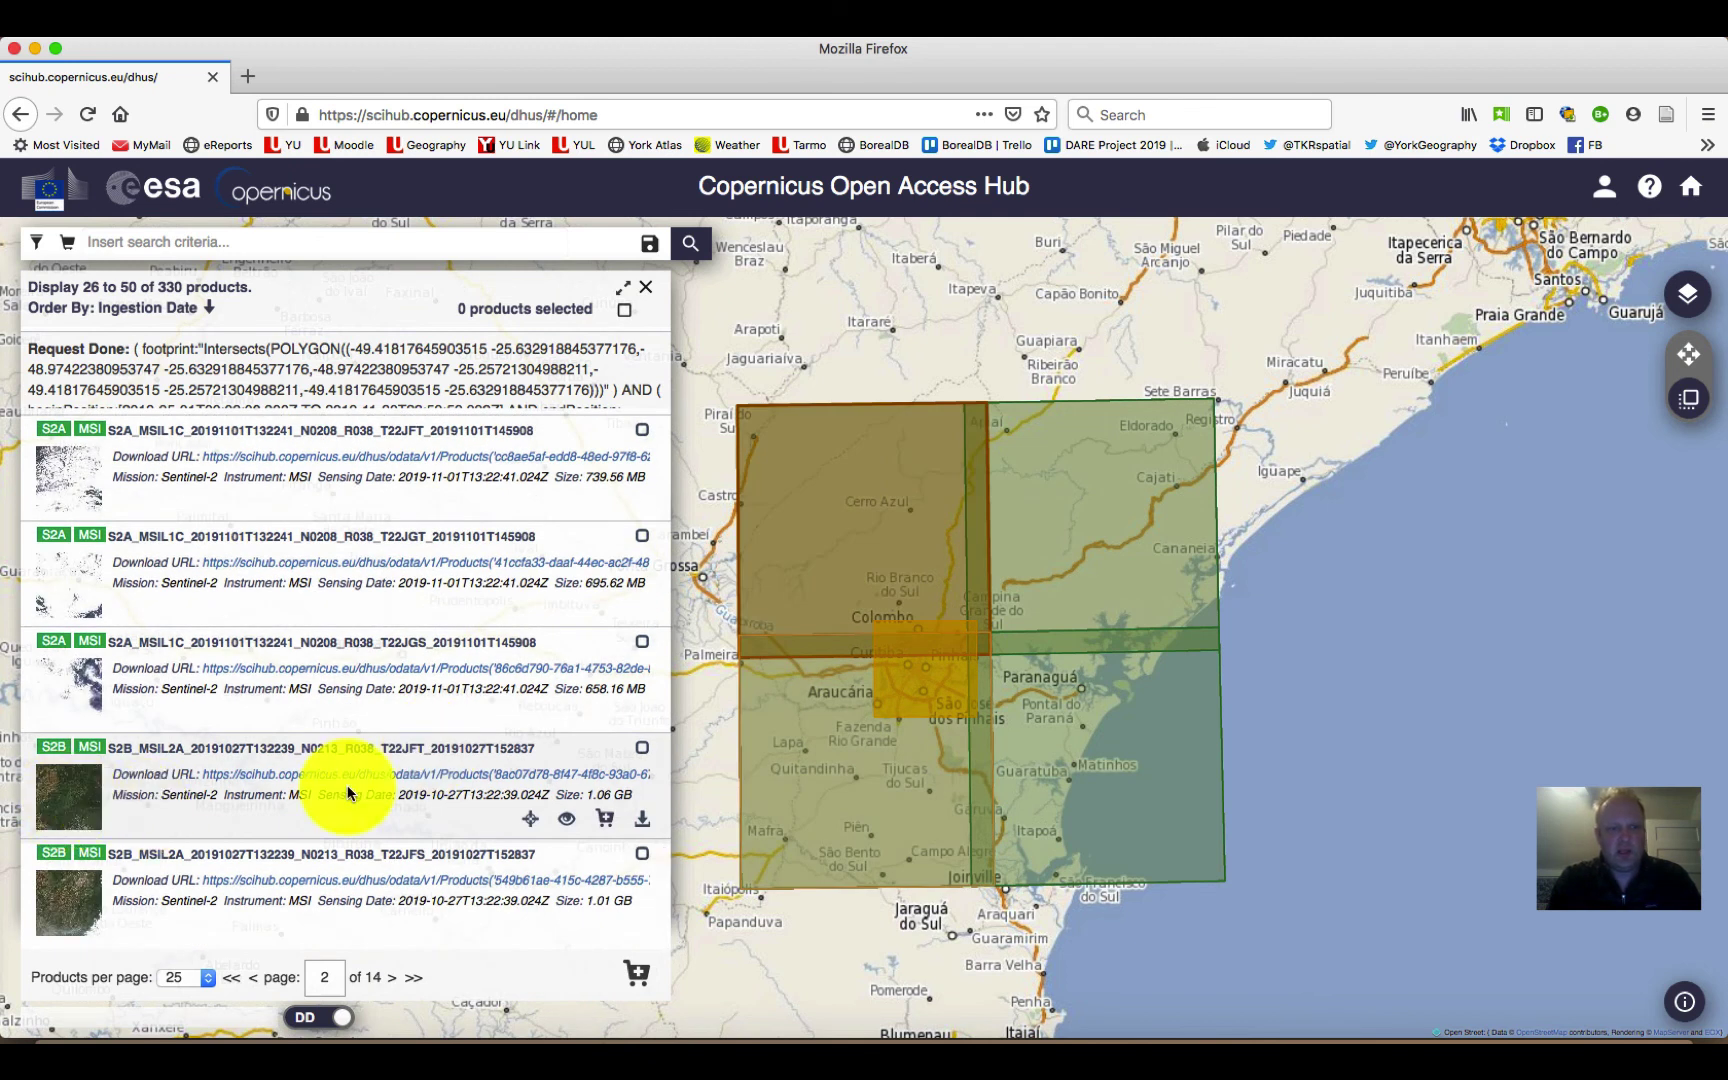
click(531, 819)
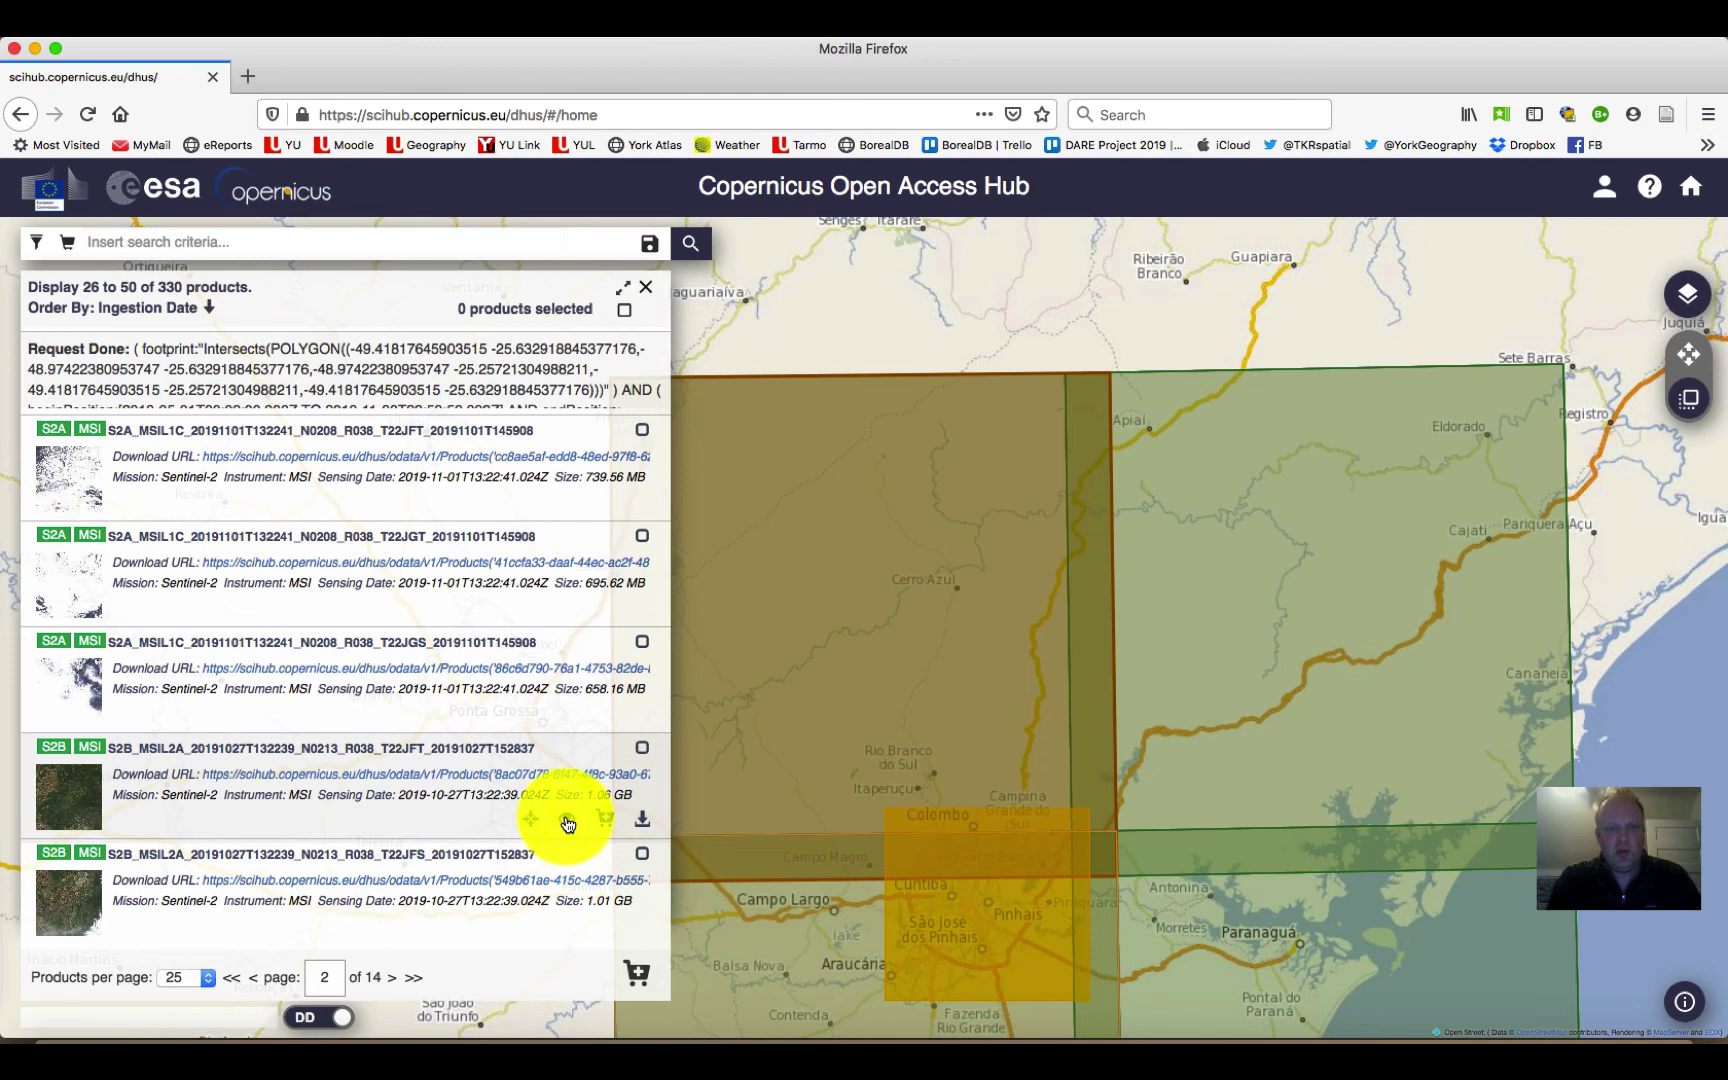
click(567, 823)
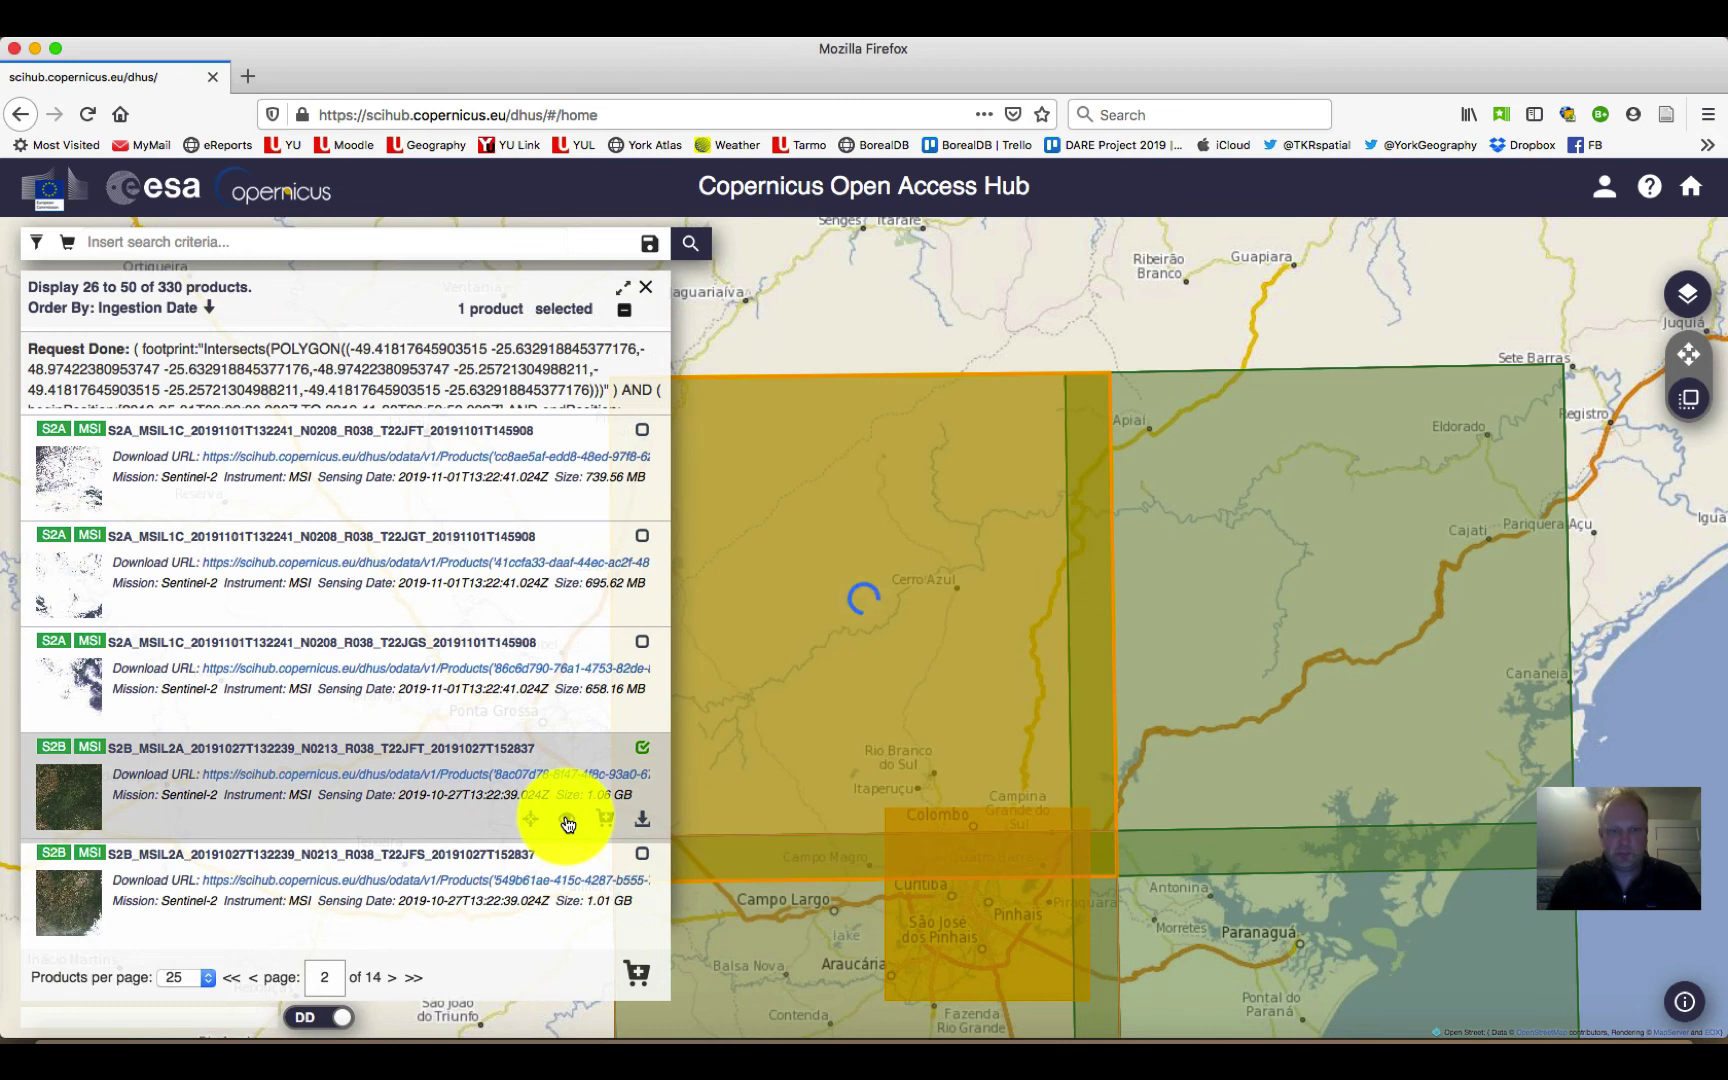
click(567, 823)
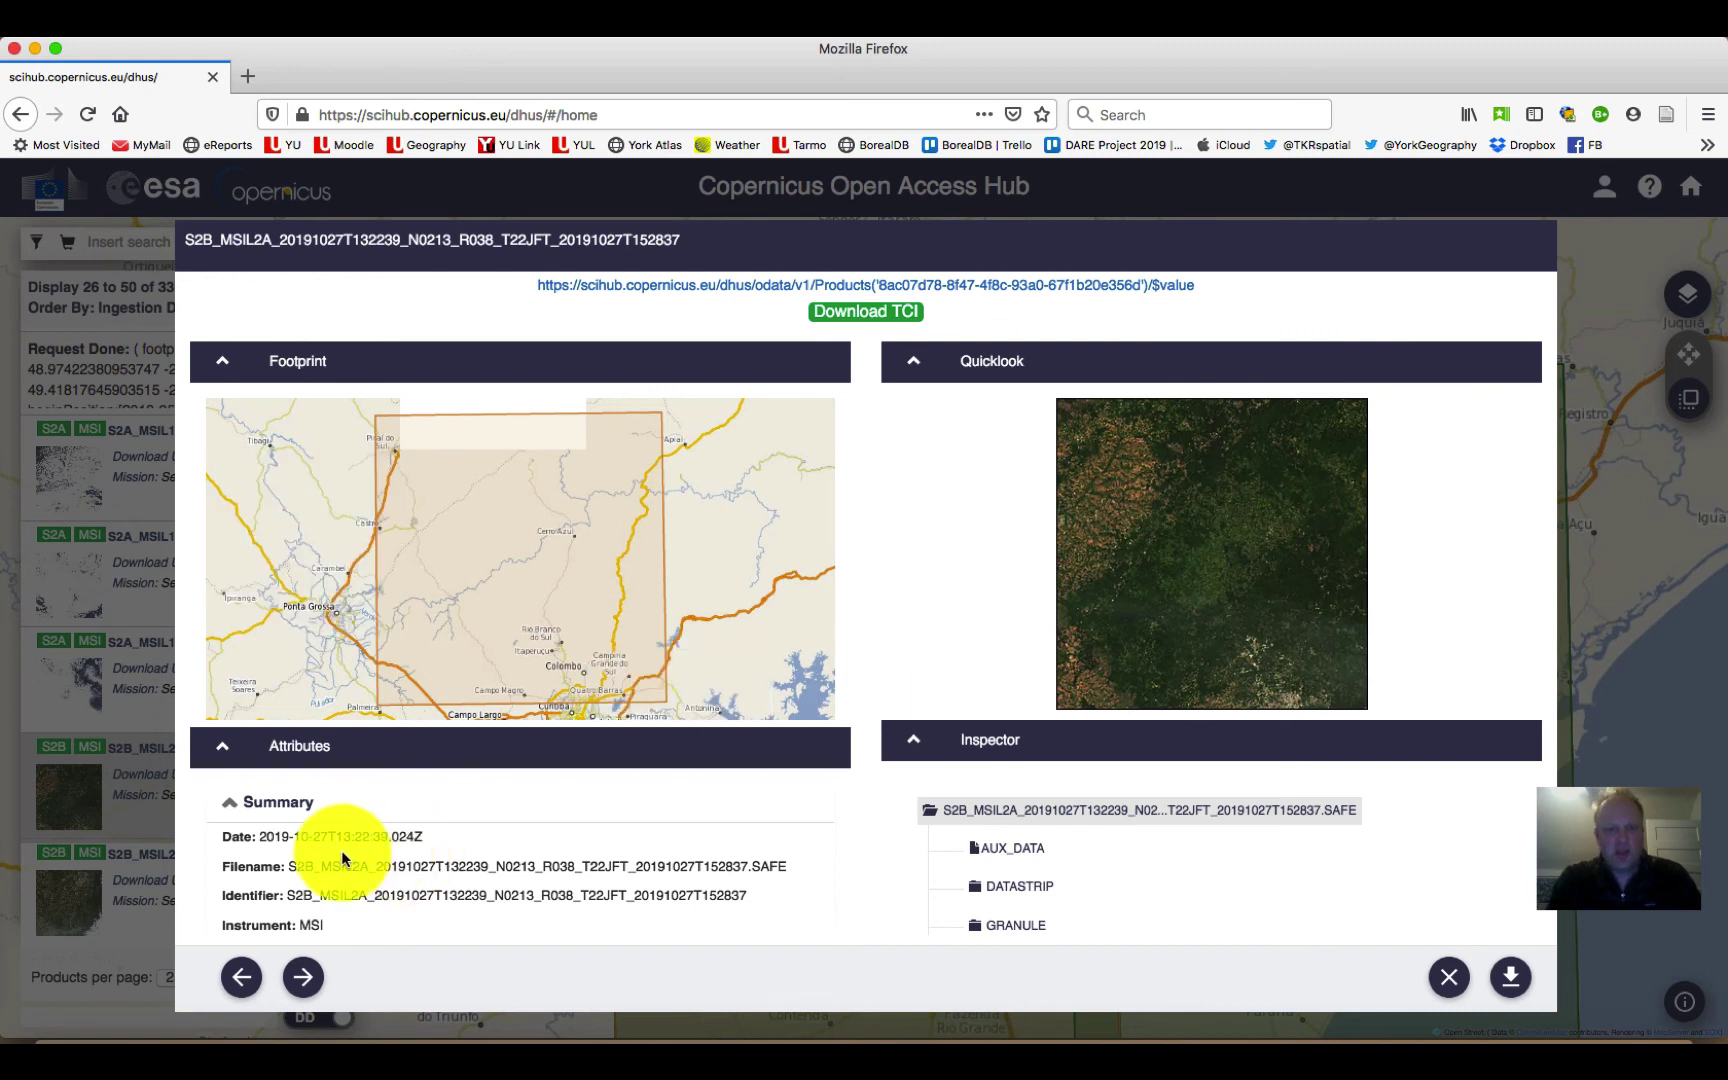
- Expand Product, Instrument and Platform attributes, revealing 11.400175 cloud cover and Sentinel-2 B
scroll(289, 812, down, 5)
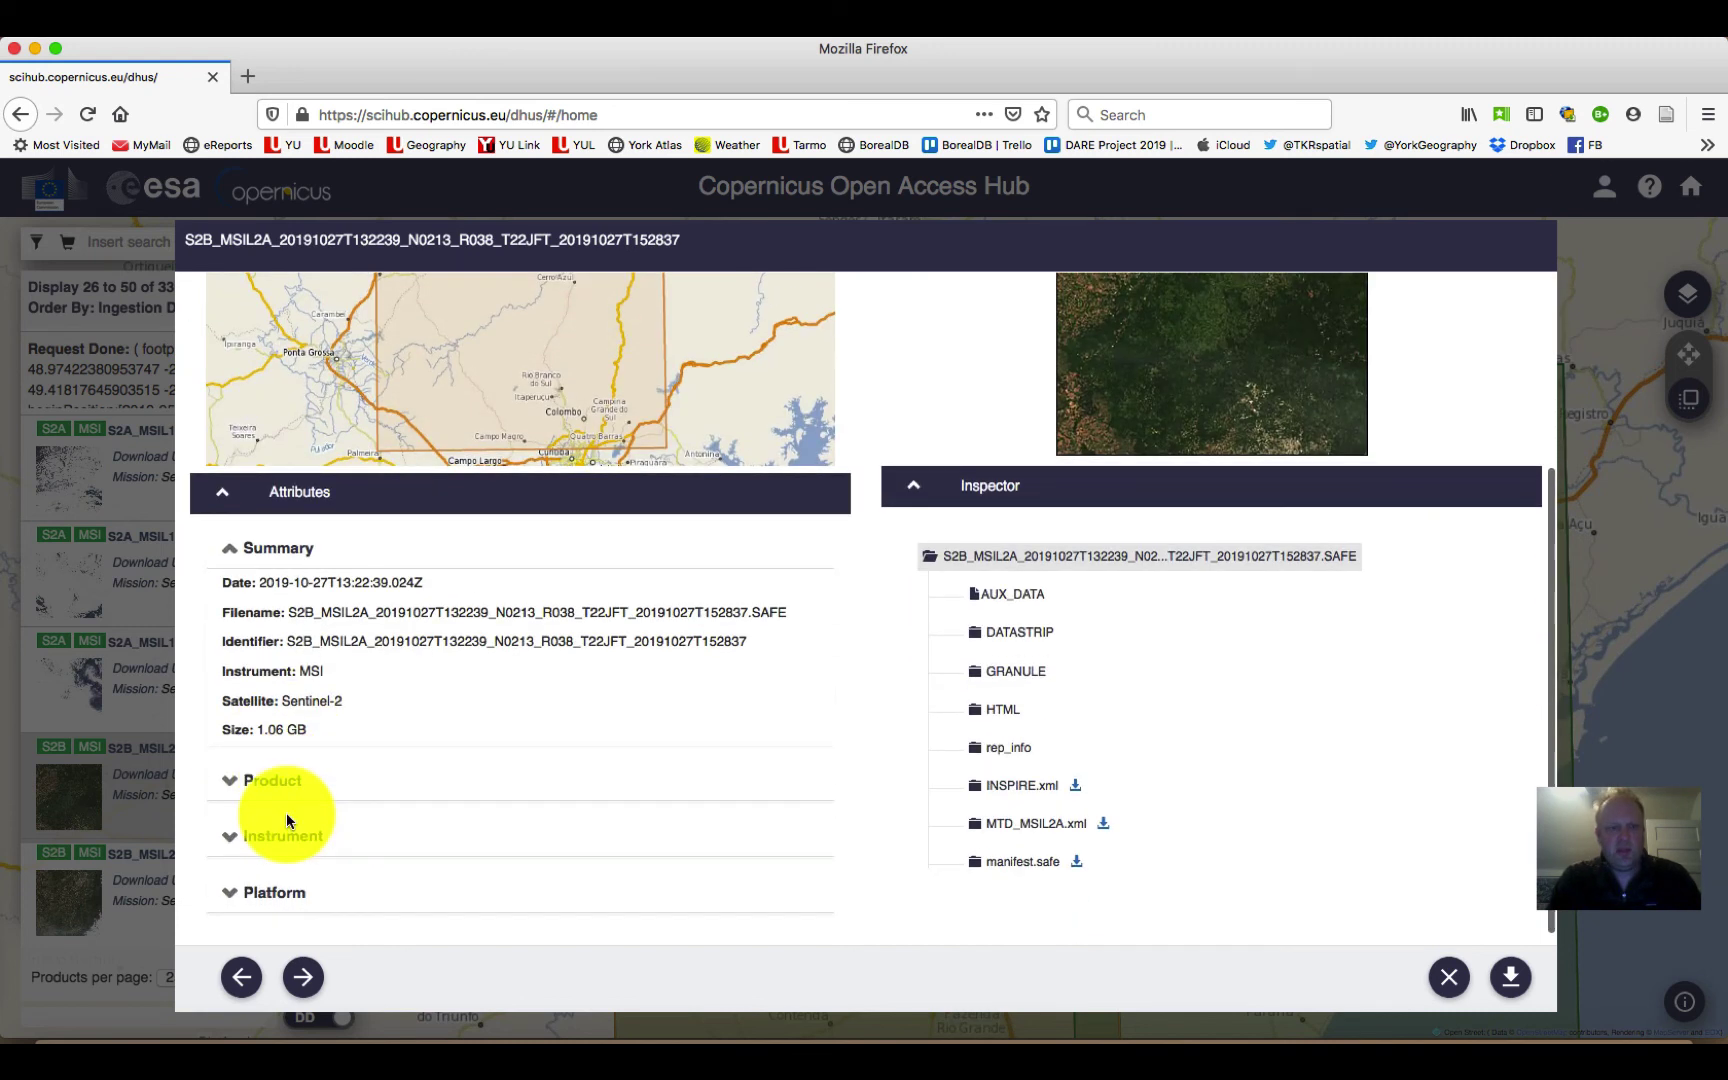
click(271, 781)
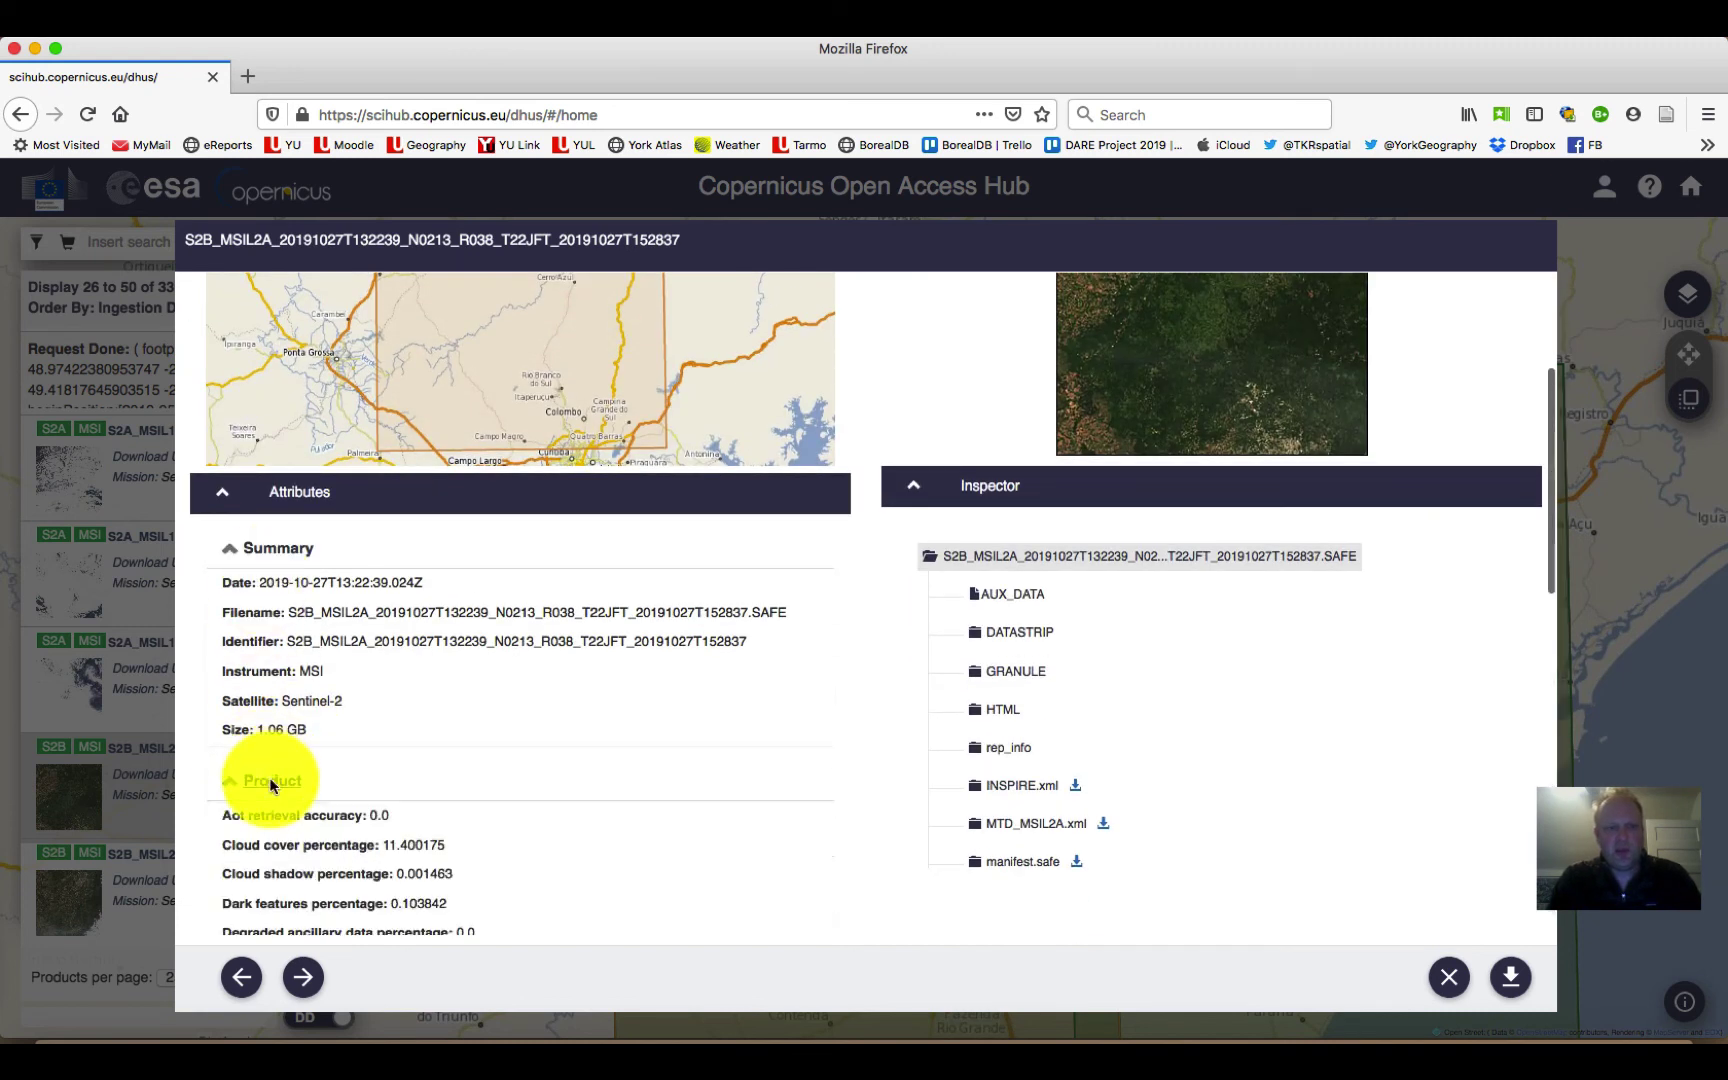
scroll(275, 800, down, 2)
scroll(276, 817, down, 13)
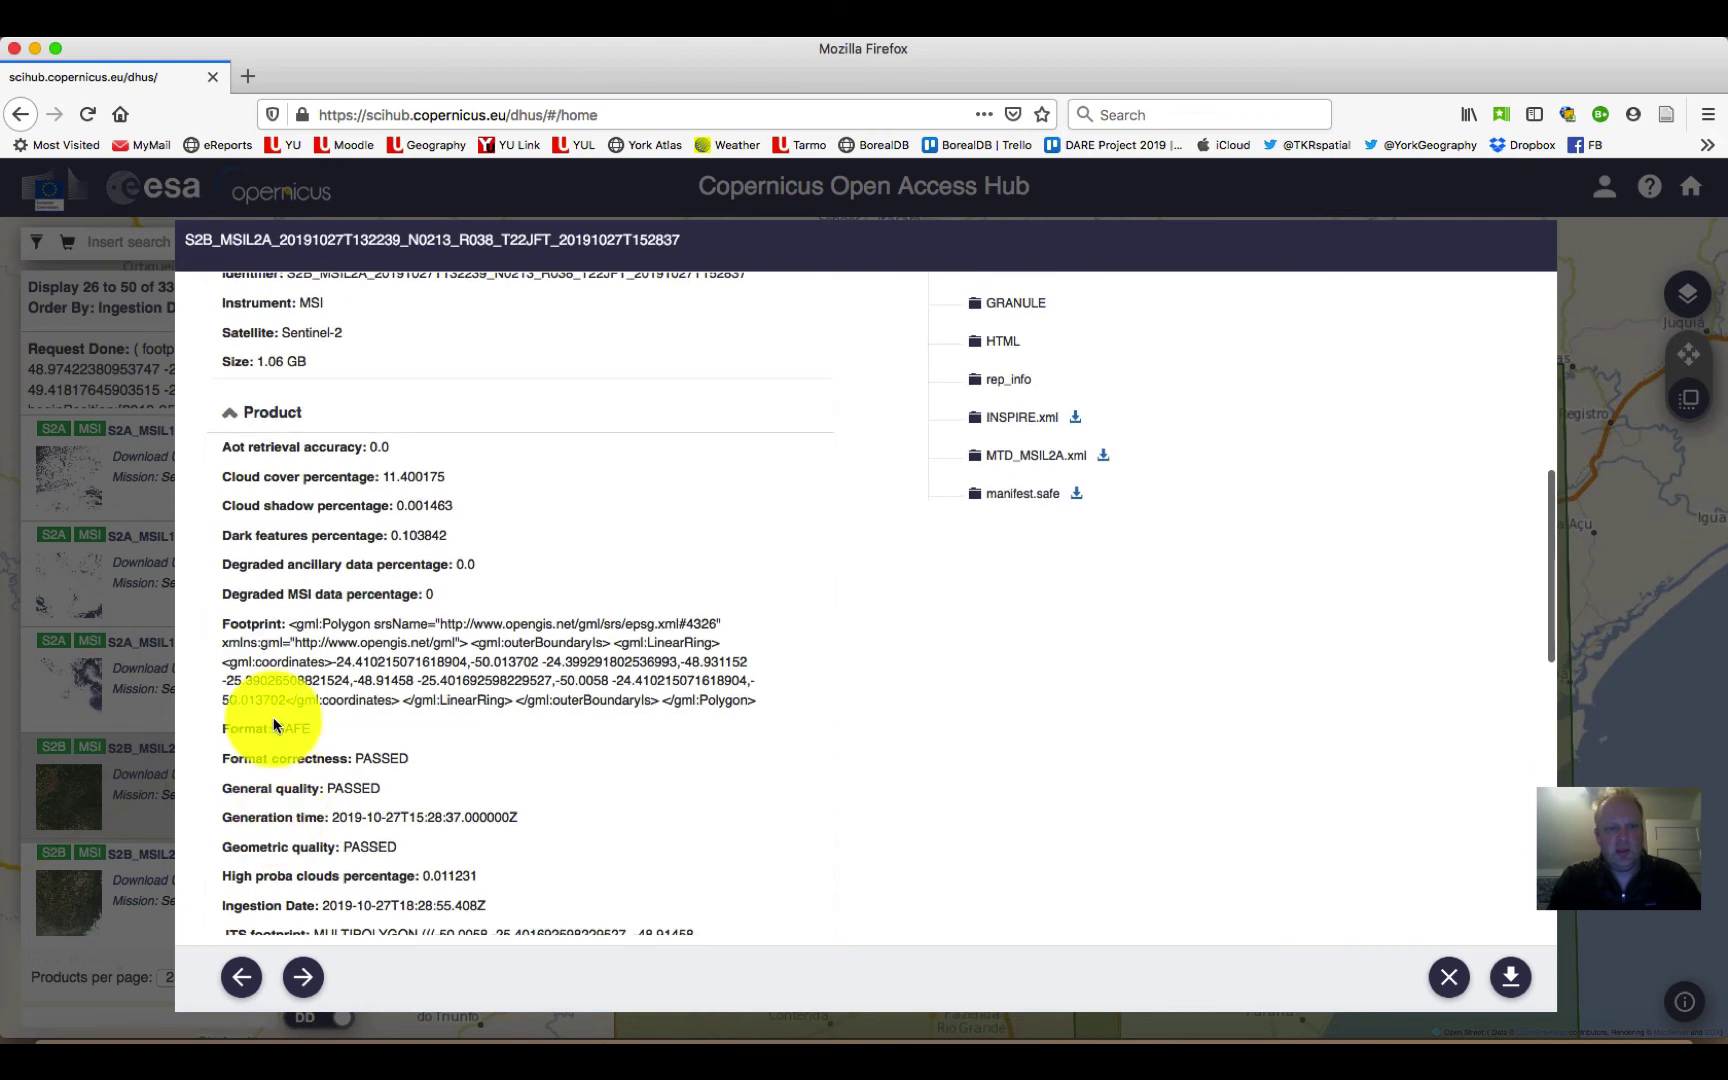
scroll(273, 718, down, 9)
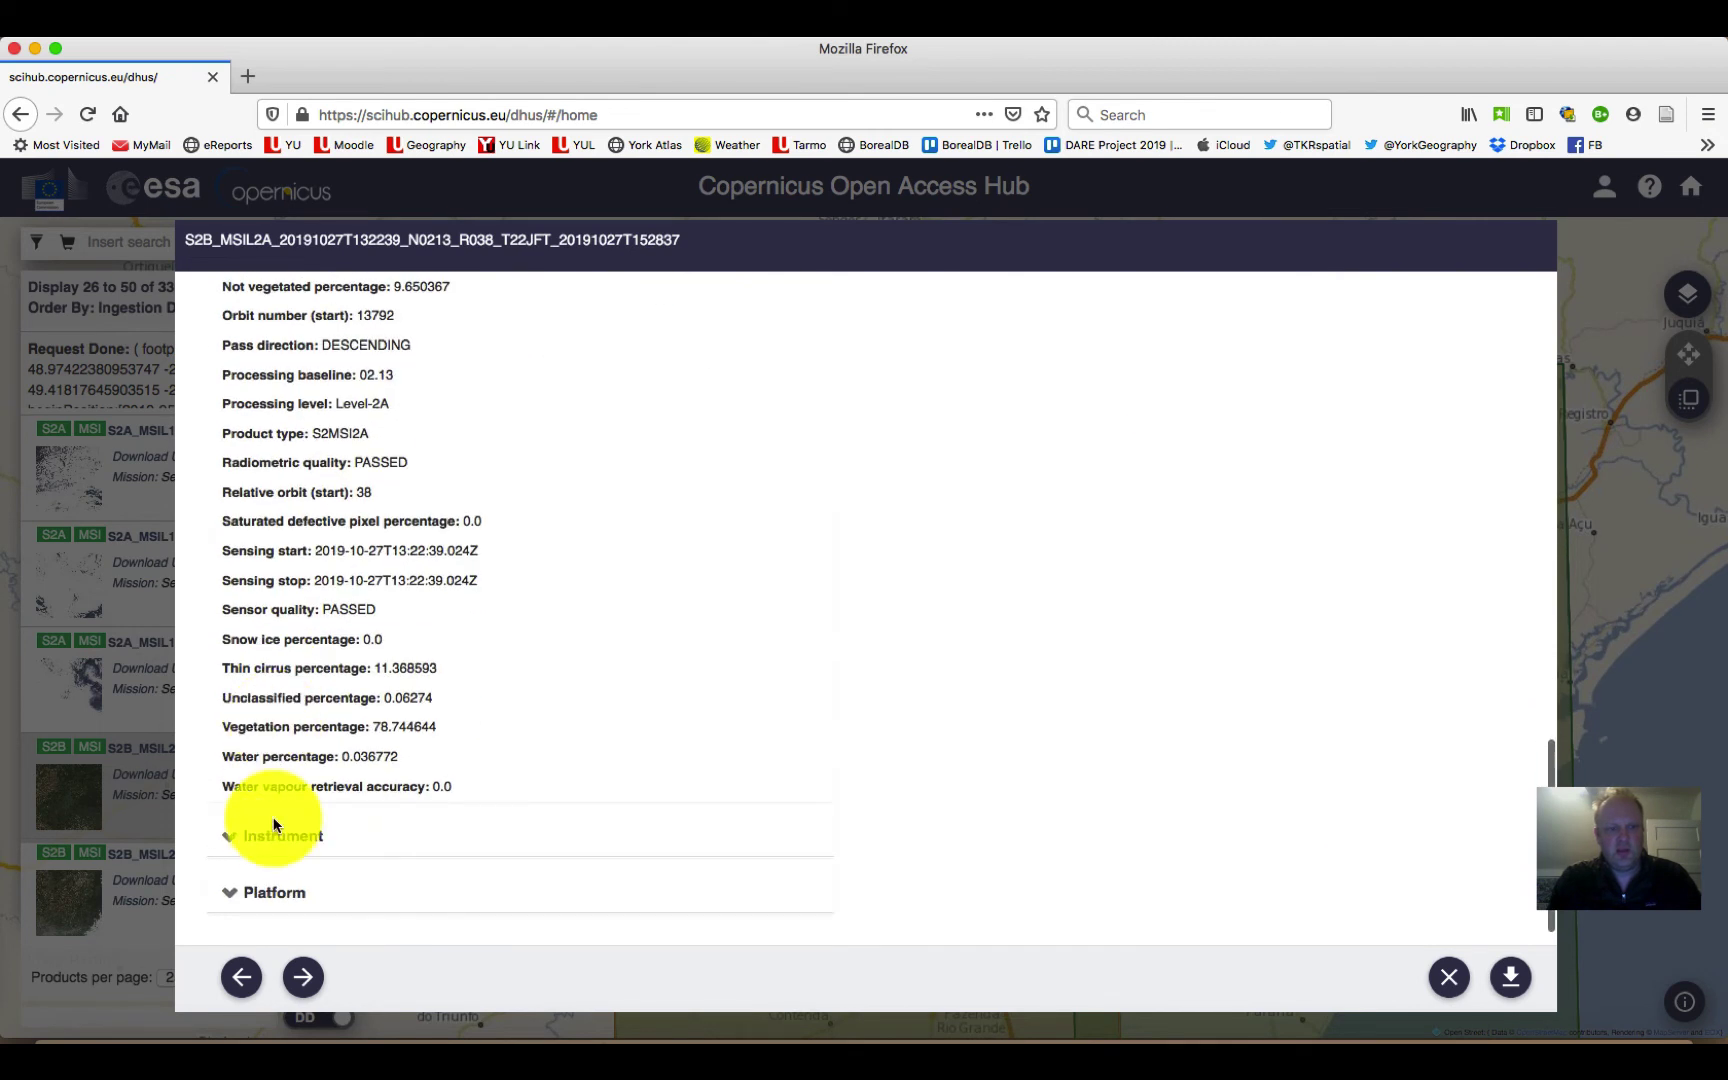
click(278, 838)
scroll(276, 834, down, 1)
click(276, 893)
scroll(302, 876, down, 2)
scroll(657, 838, up, 20)
scroll(657, 838, up, 10)
scroll(725, 736, down, 6)
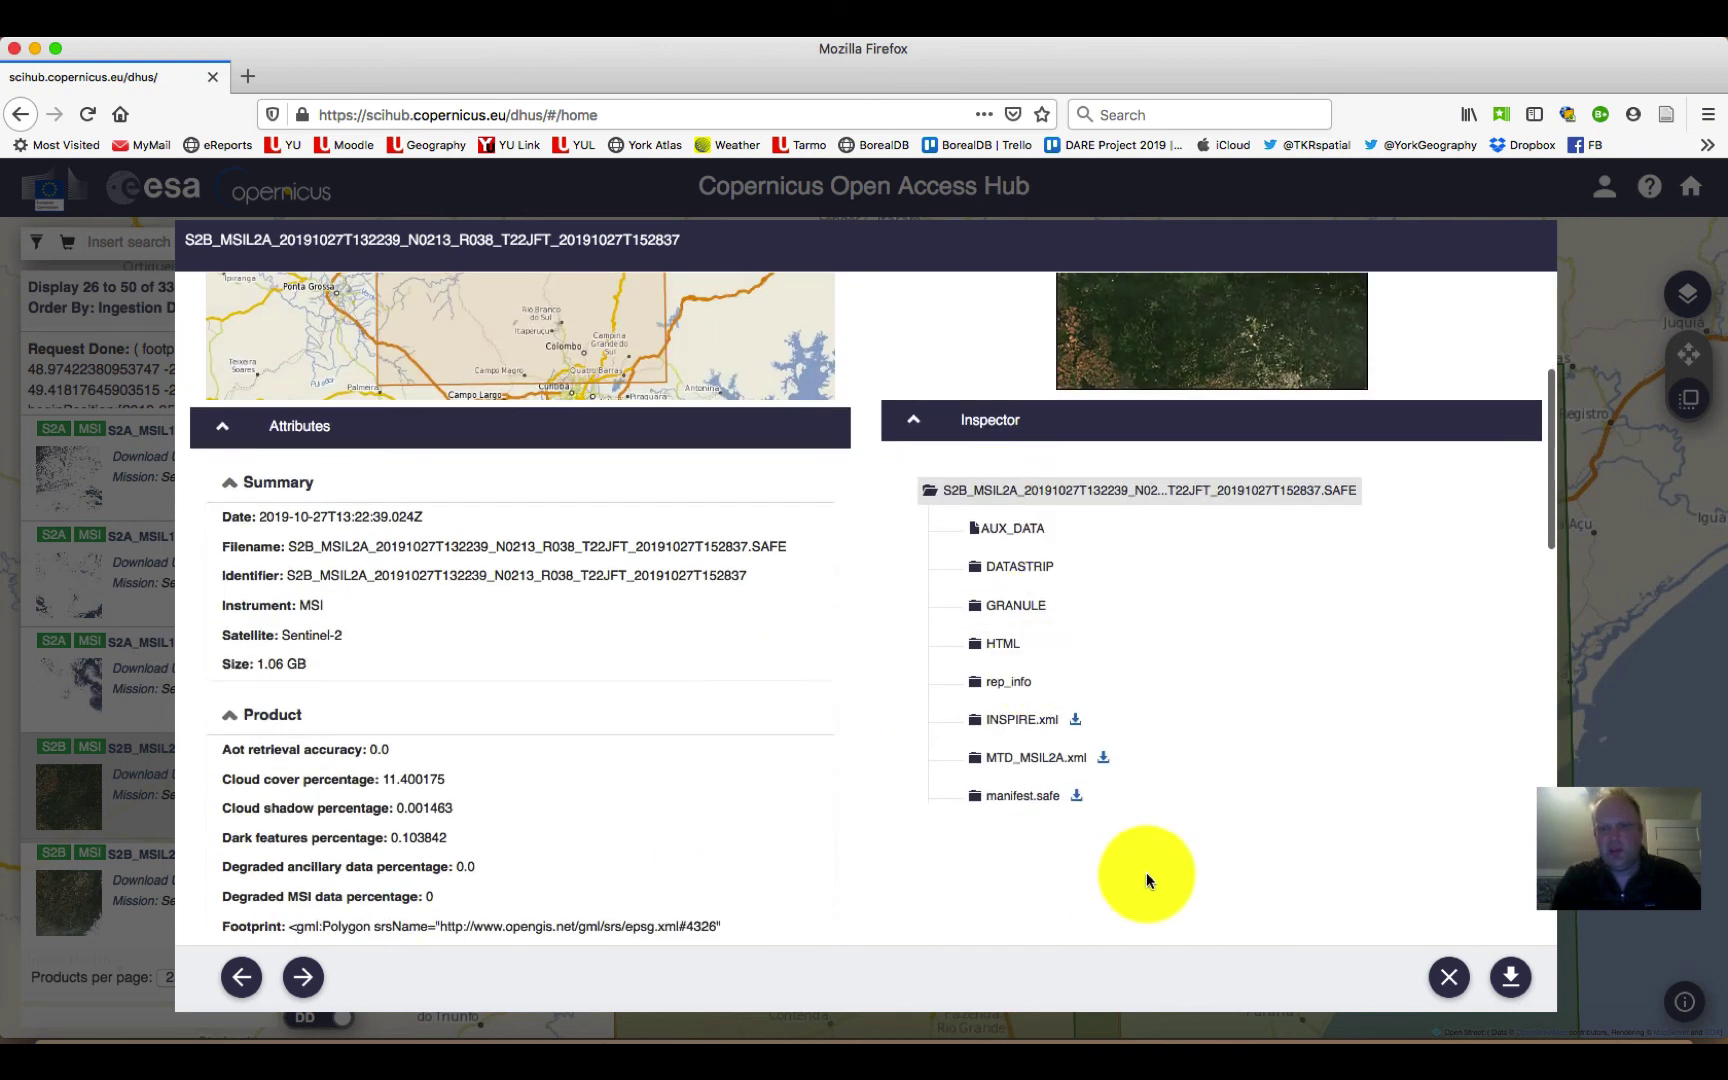
scroll(1279, 882, up, 5)
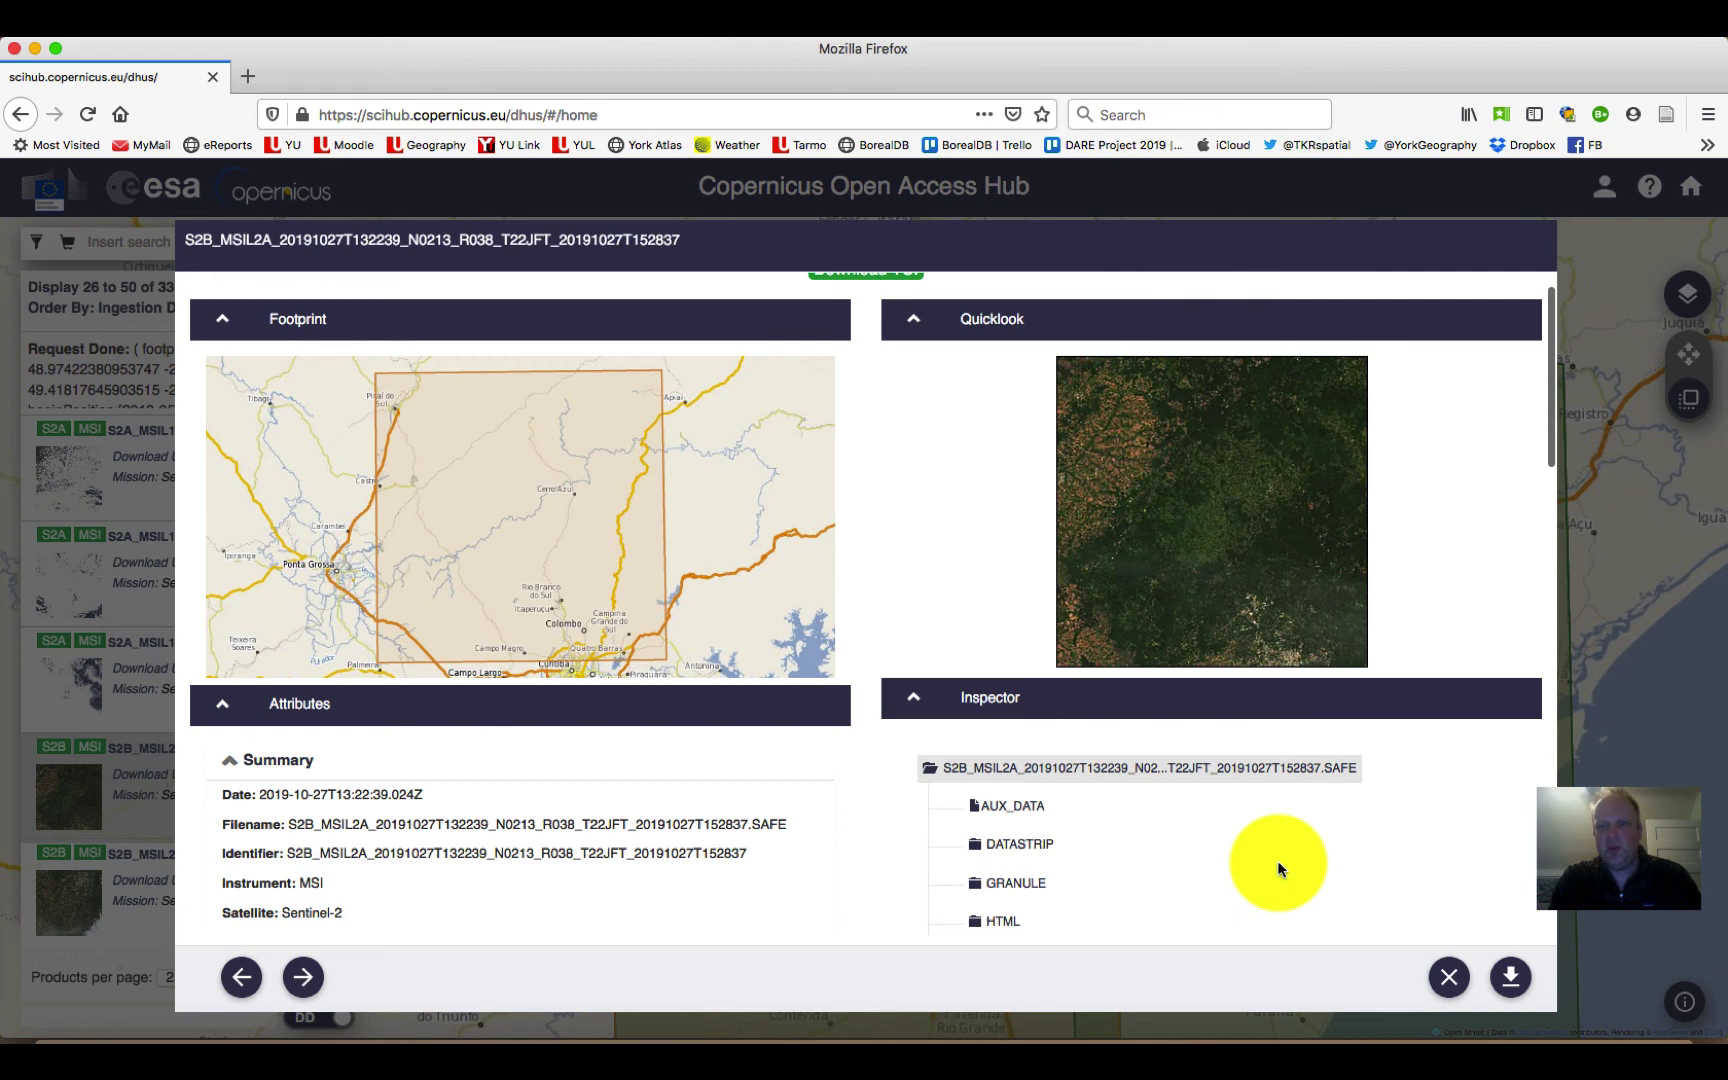
- Download the T22JFT product and save it as a 1.1 GB zip file
click(1510, 980)
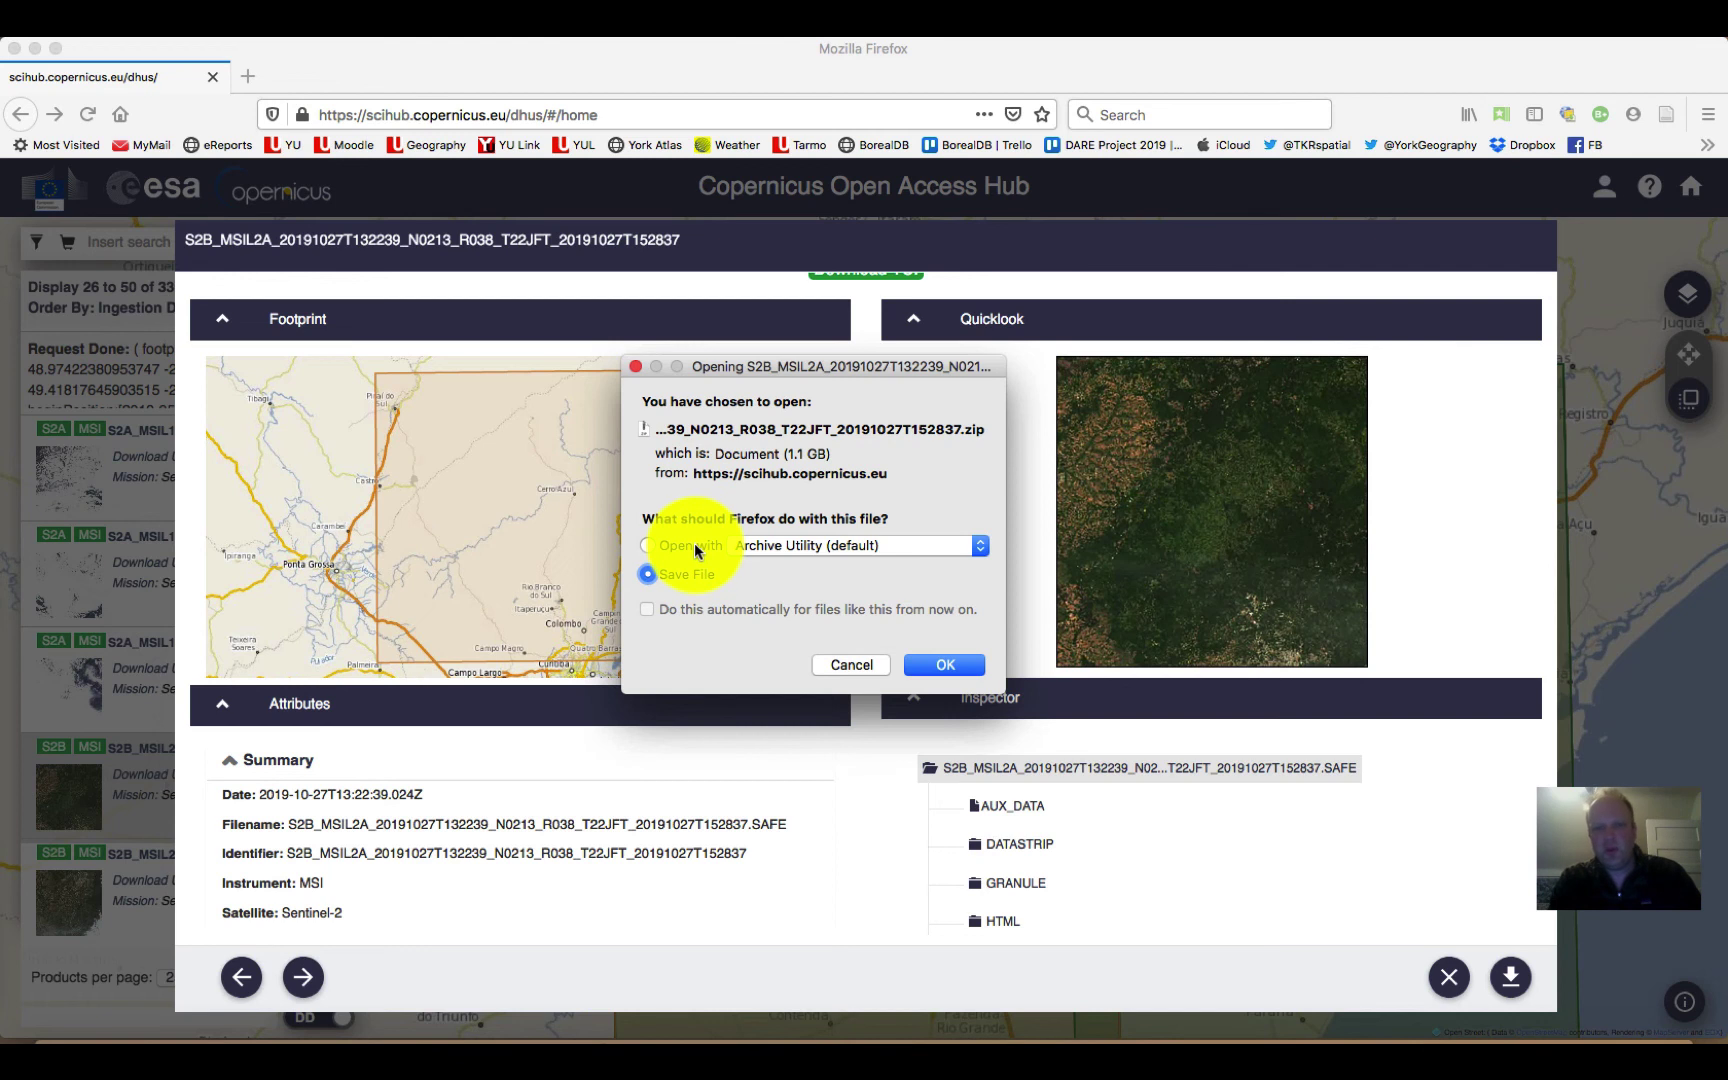
click(963, 663)
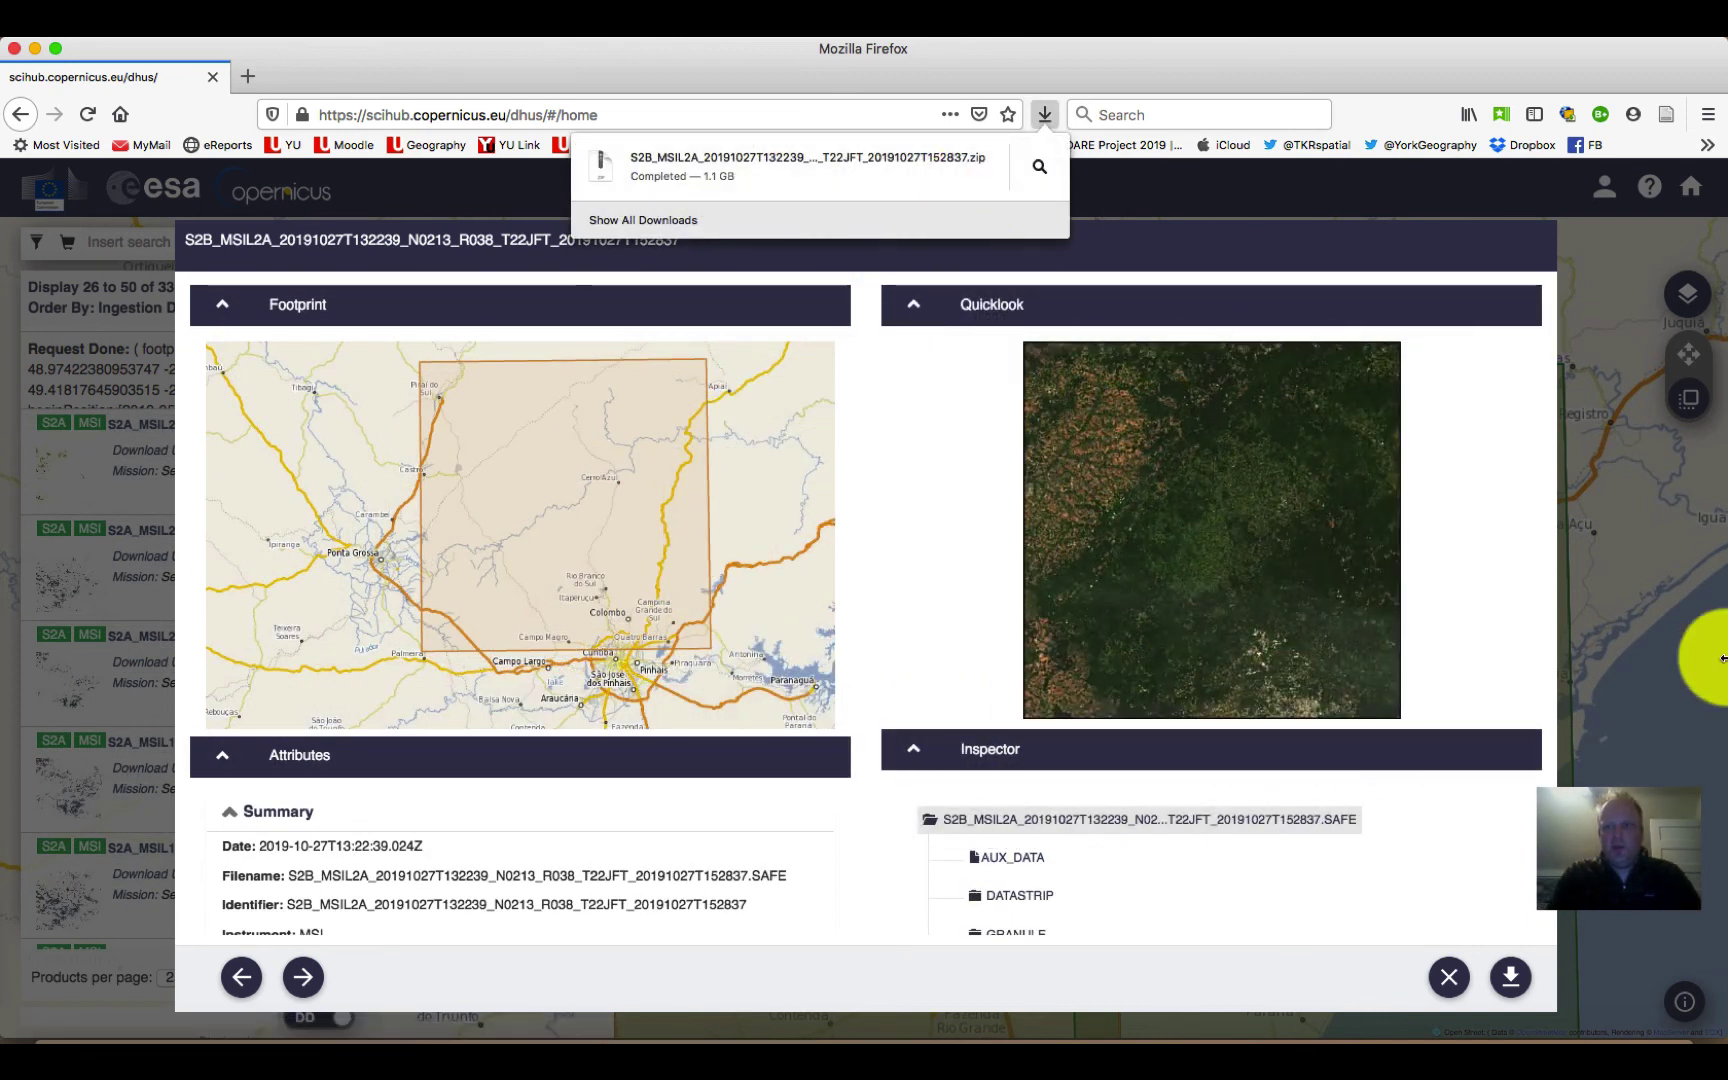
- Extract the downloaded T22JFT zip on the desktop with Archive Utility
drag(1722, 658, 1518, 648)
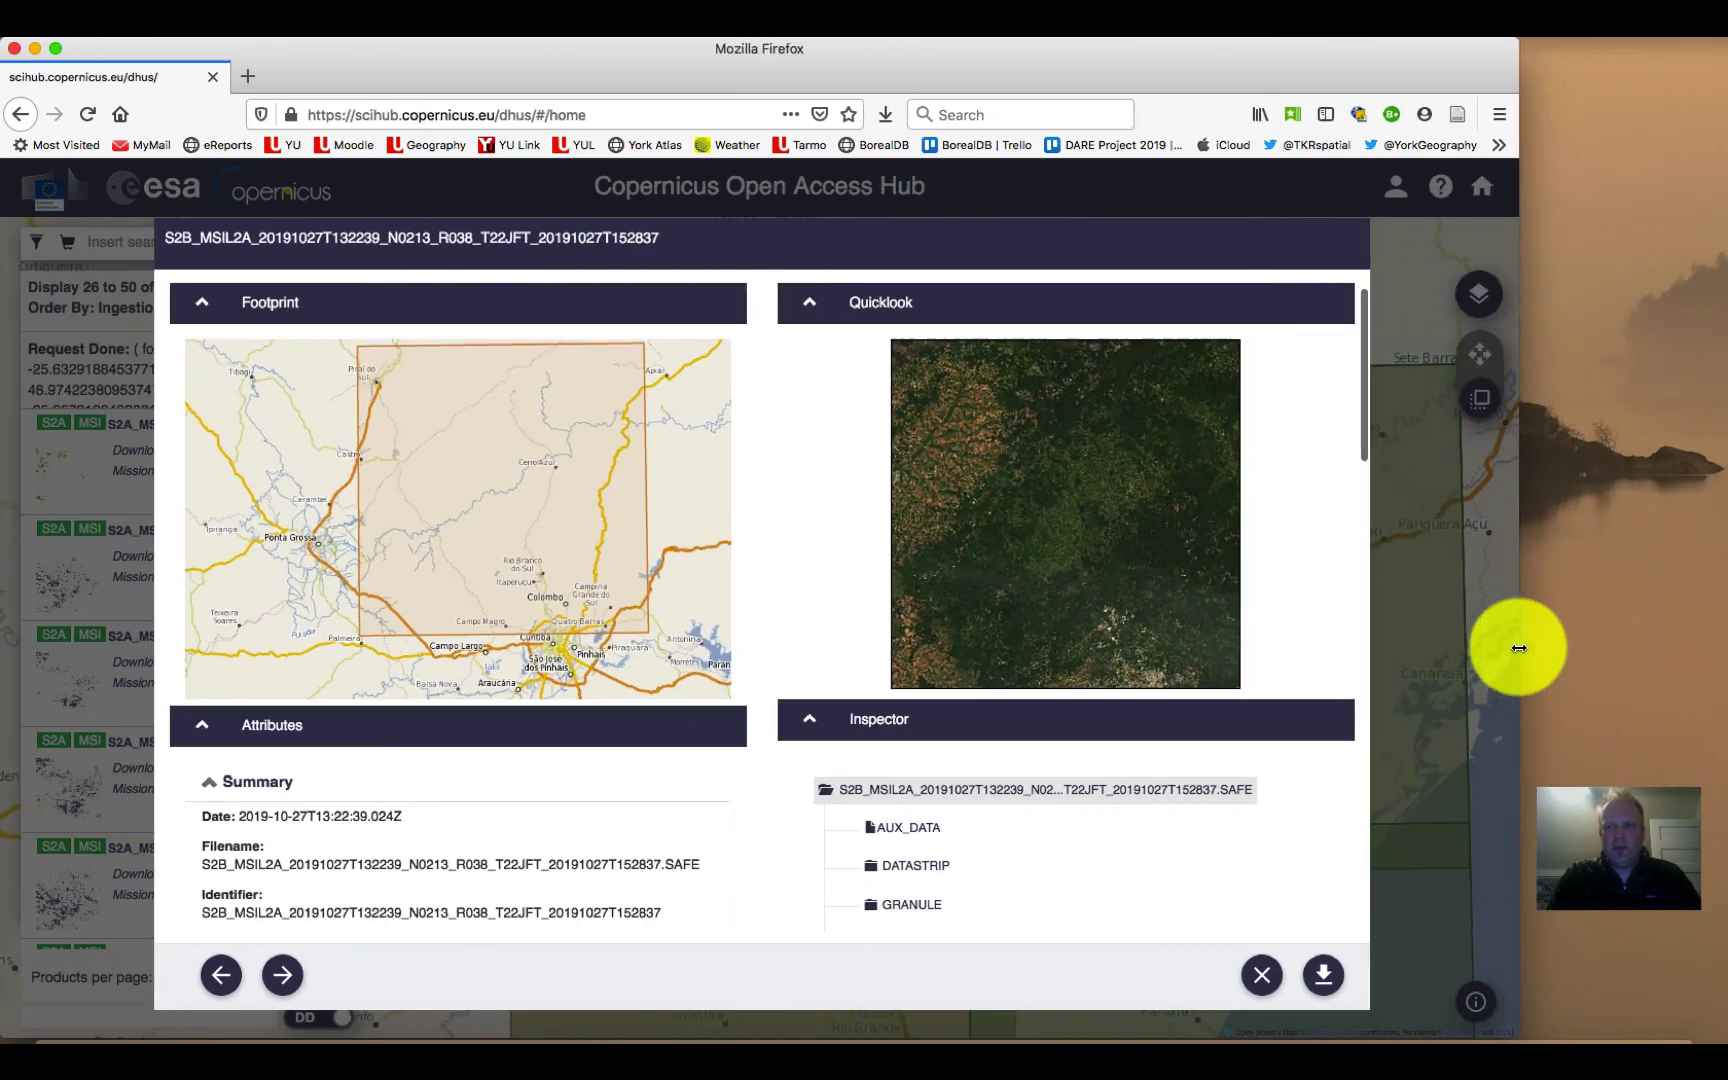
click(885, 115)
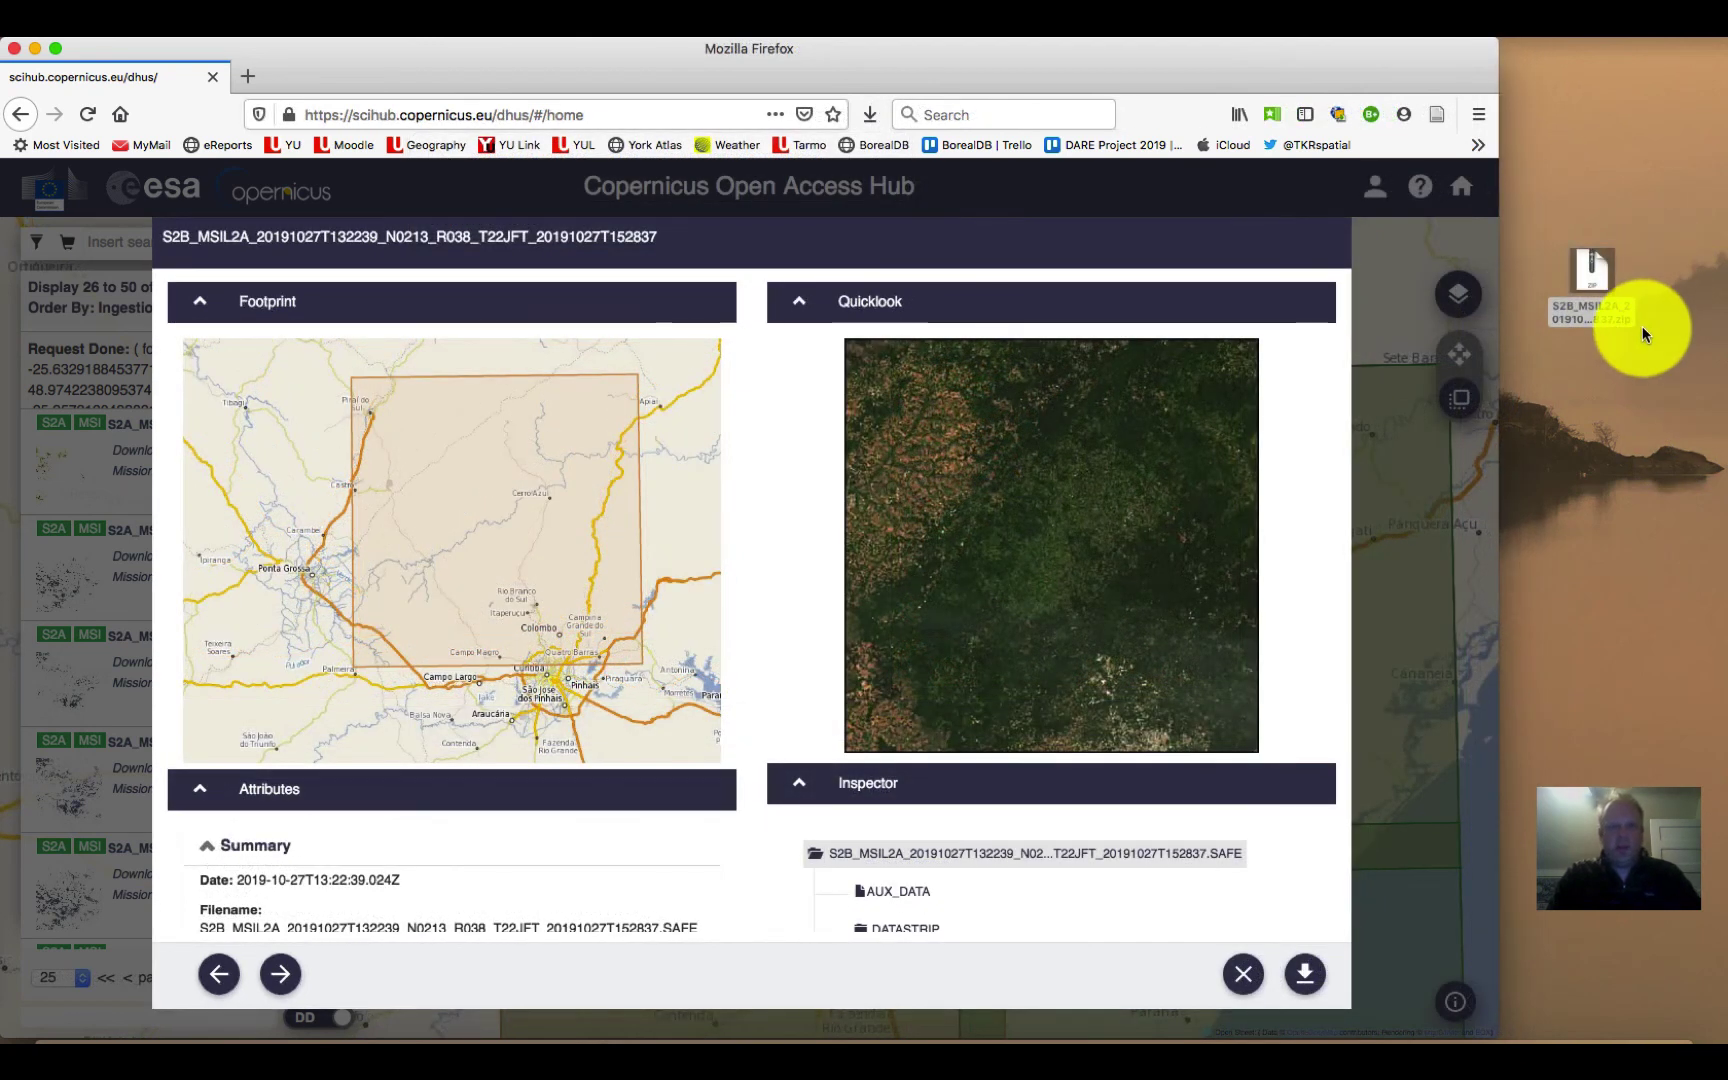
click(1589, 271)
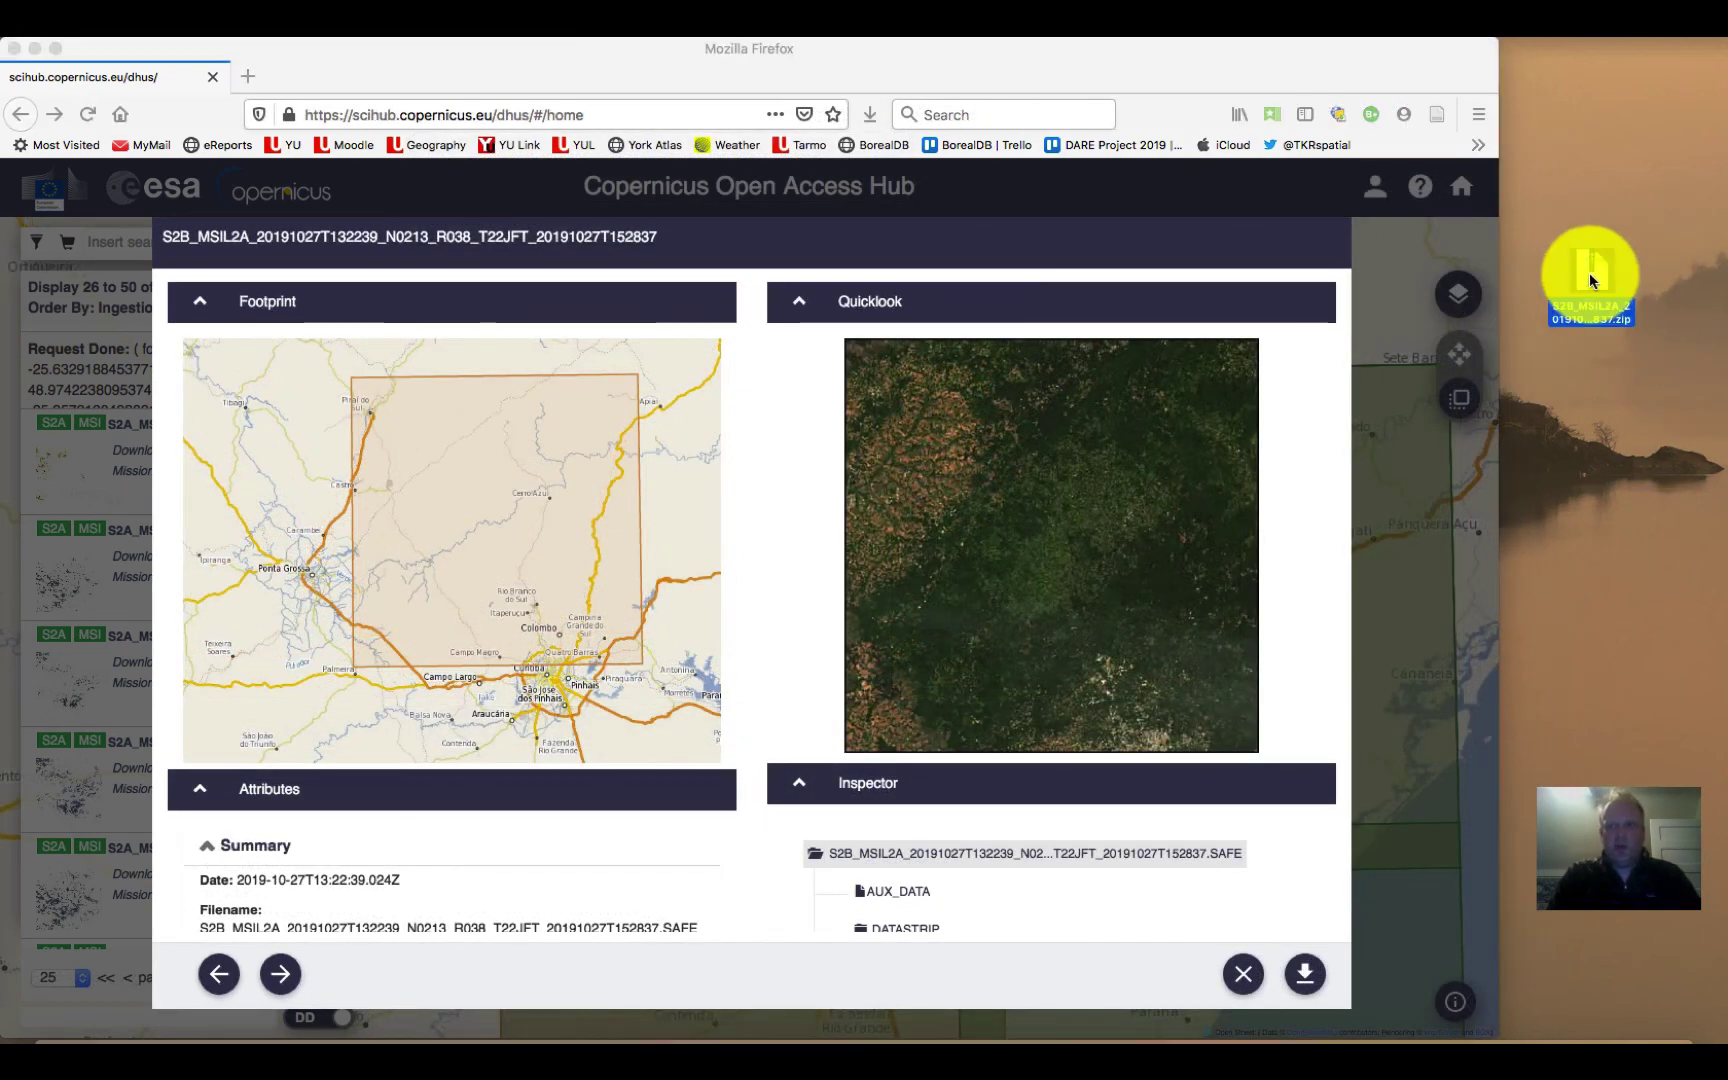
double_click(1589, 271)
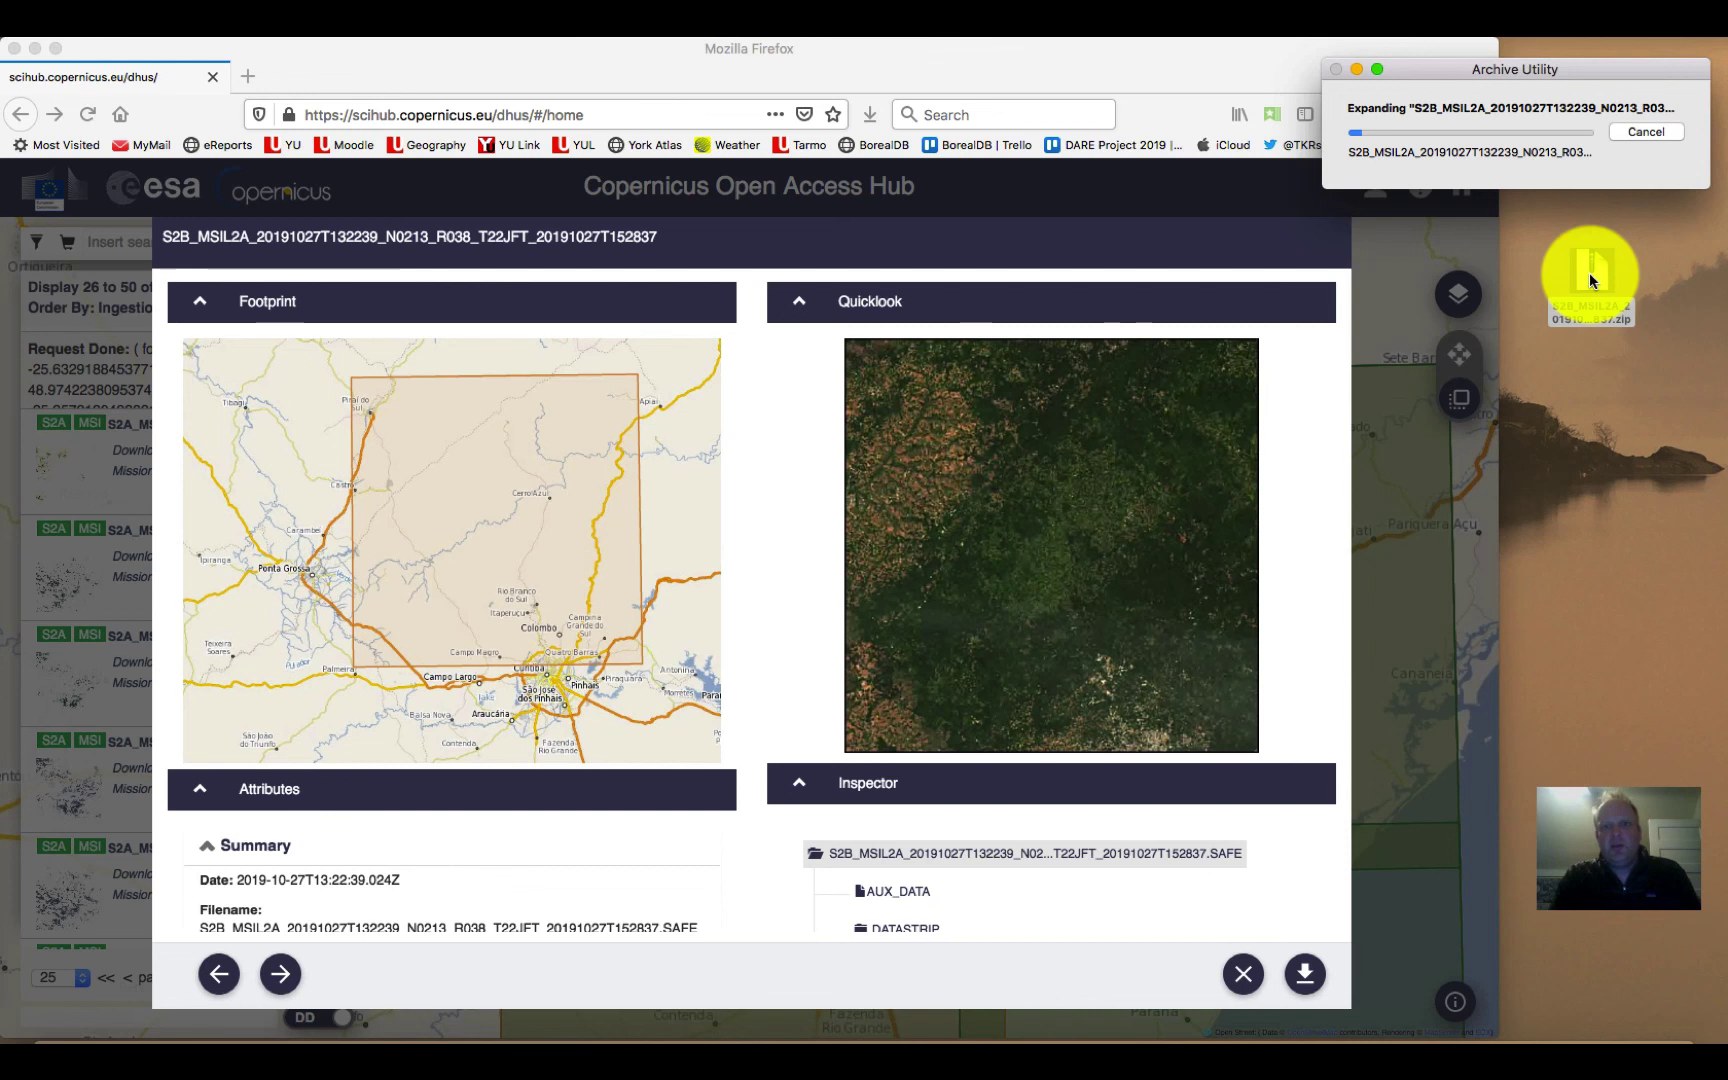
- Move the extraction progress window aside and close the browser's product details panel
drag(1557, 69, 1538, 86)
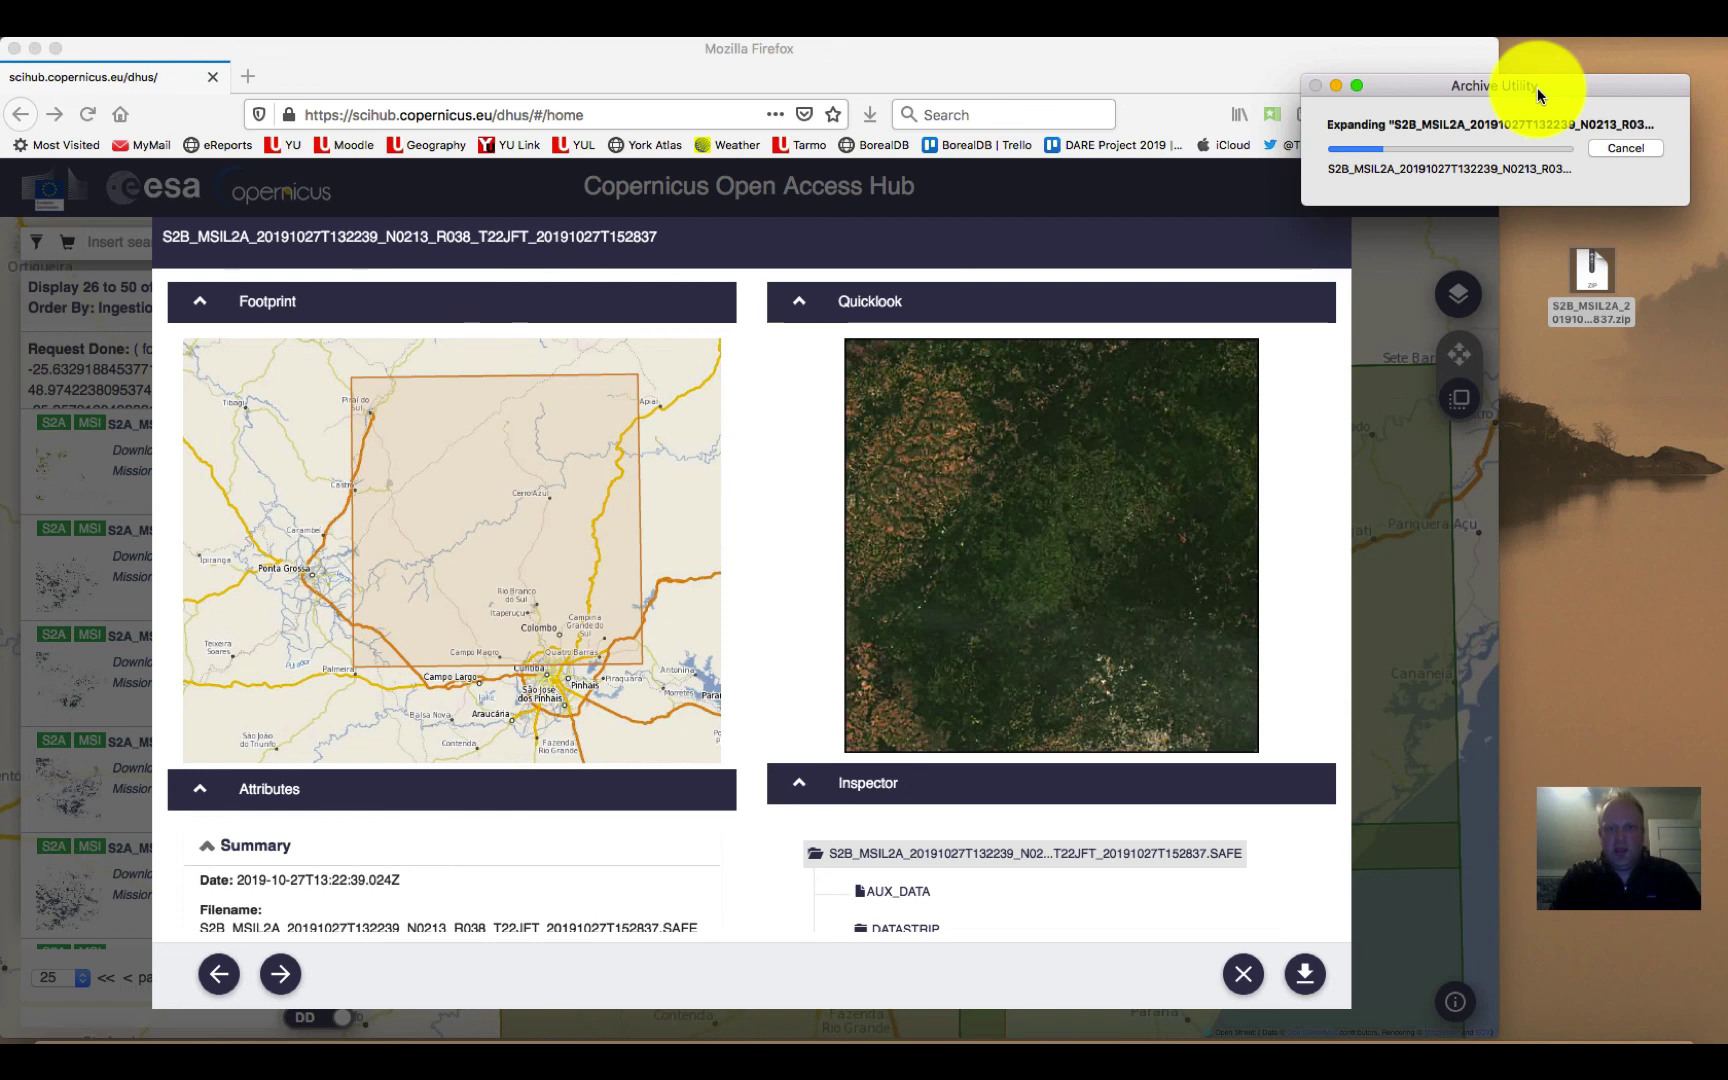
scroll(1008, 540, down, 5)
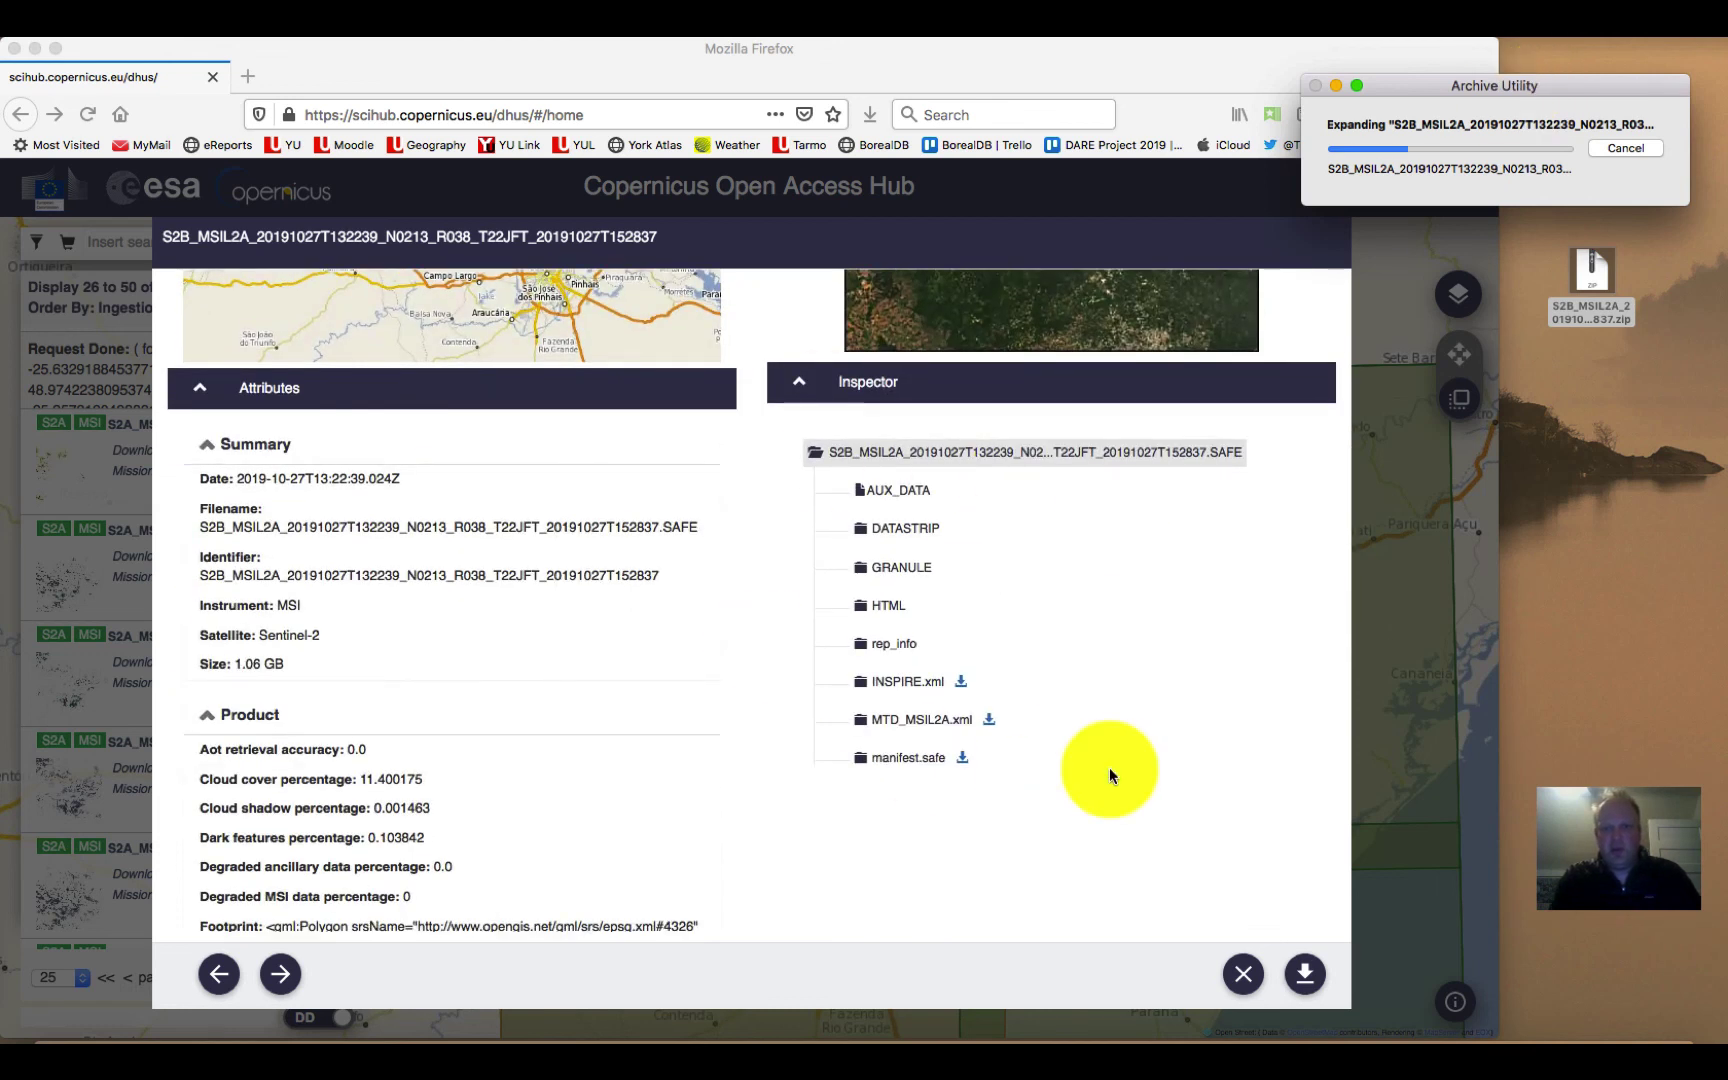
click(1247, 975)
click(1246, 975)
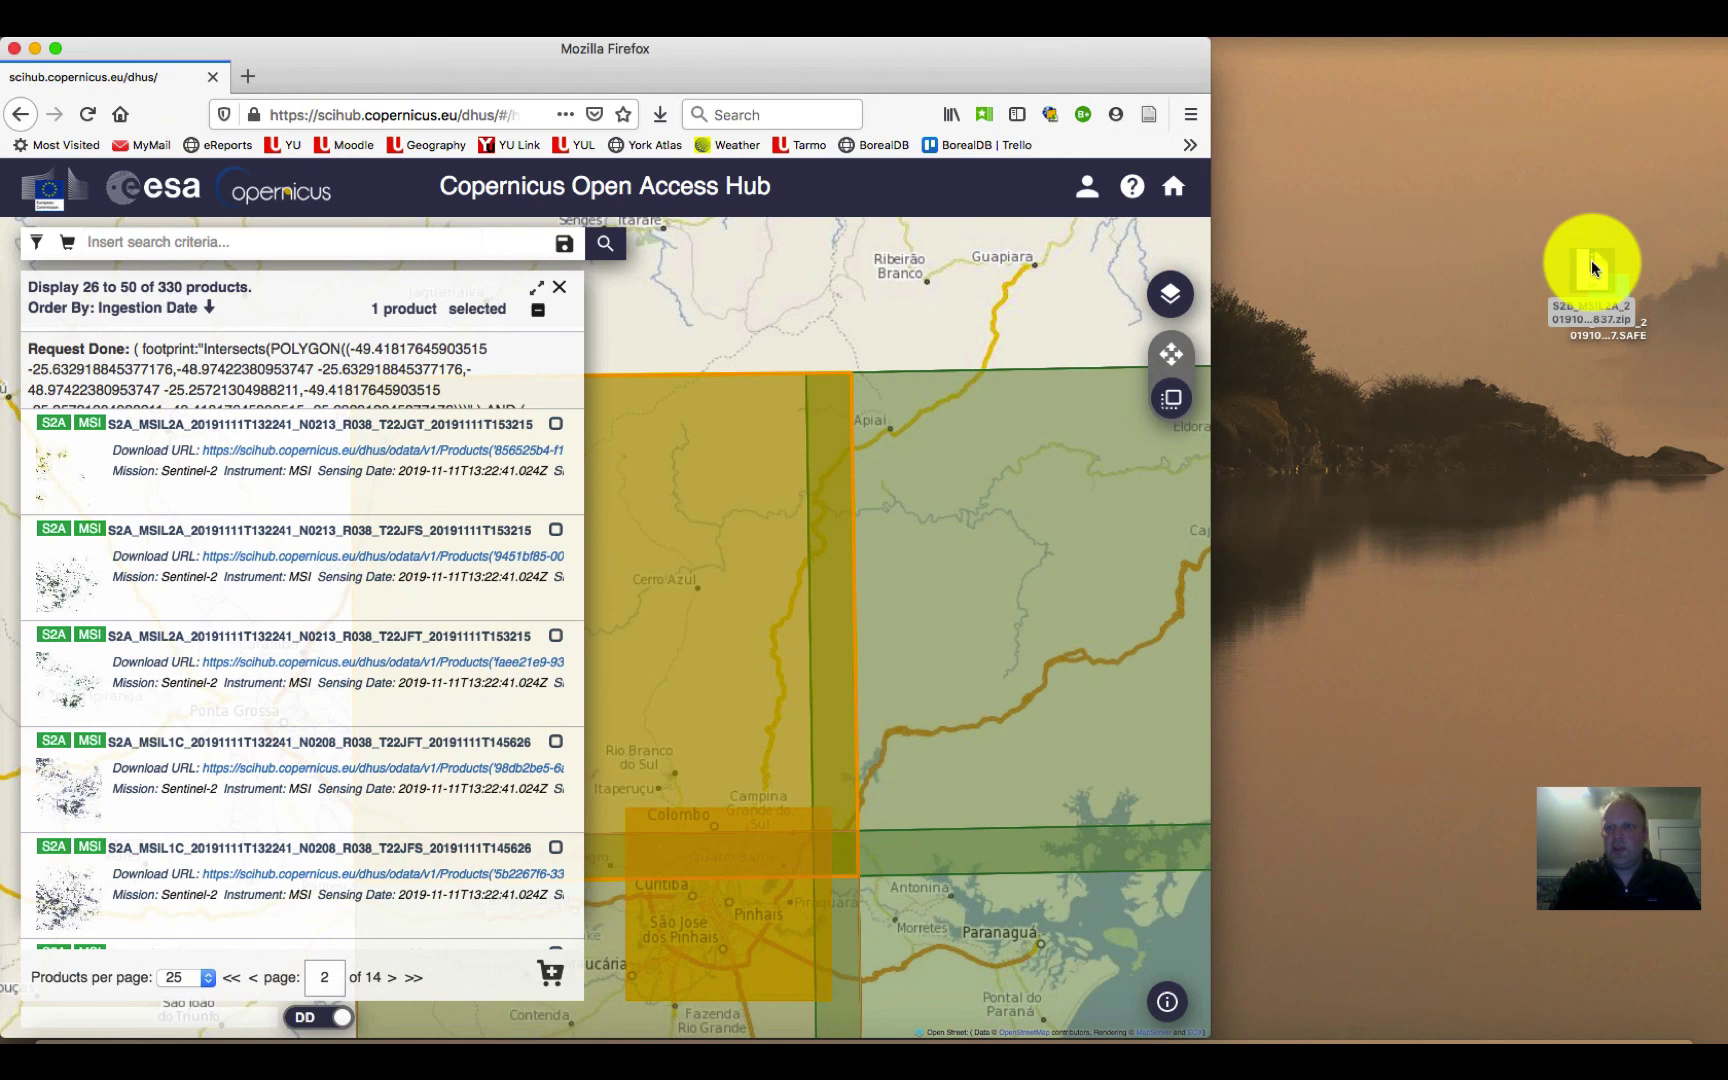
- Place the extracted .SAFE folder beside the zip, open it, and enlarge its window
drag(1592, 264, 1403, 236)
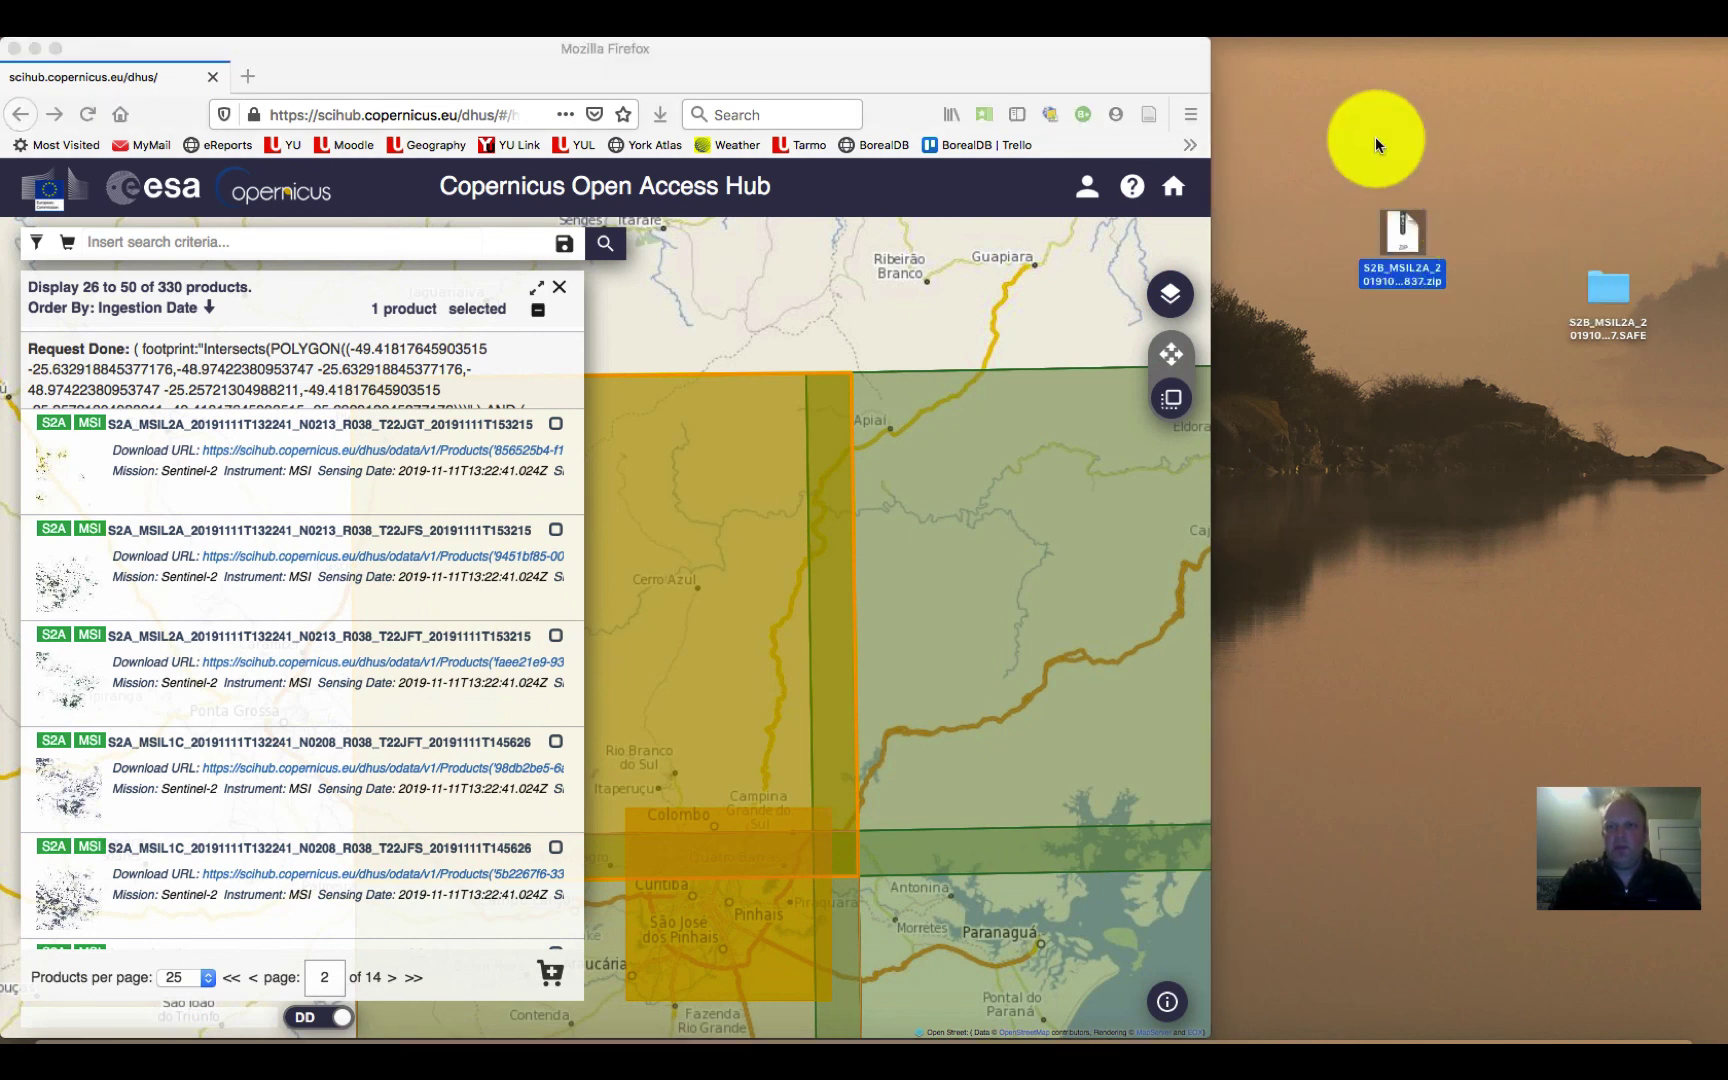
drag(1615, 293, 1535, 240)
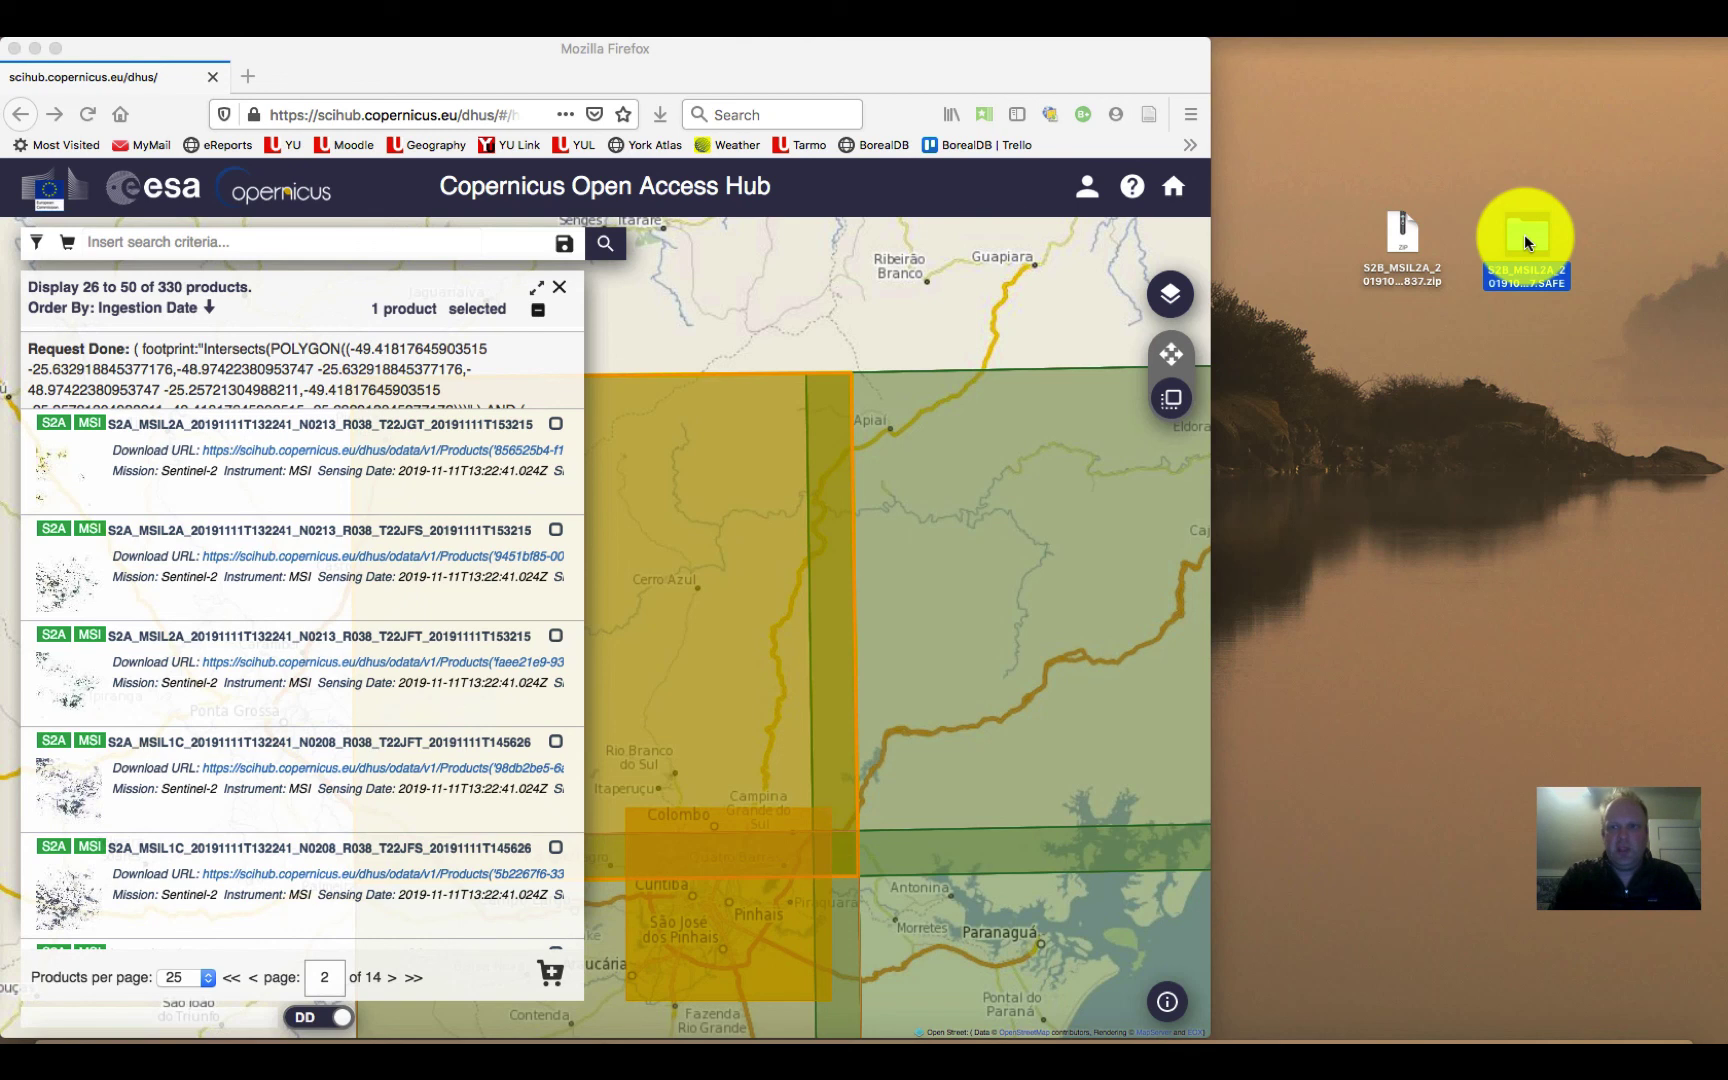
double_click(1524, 238)
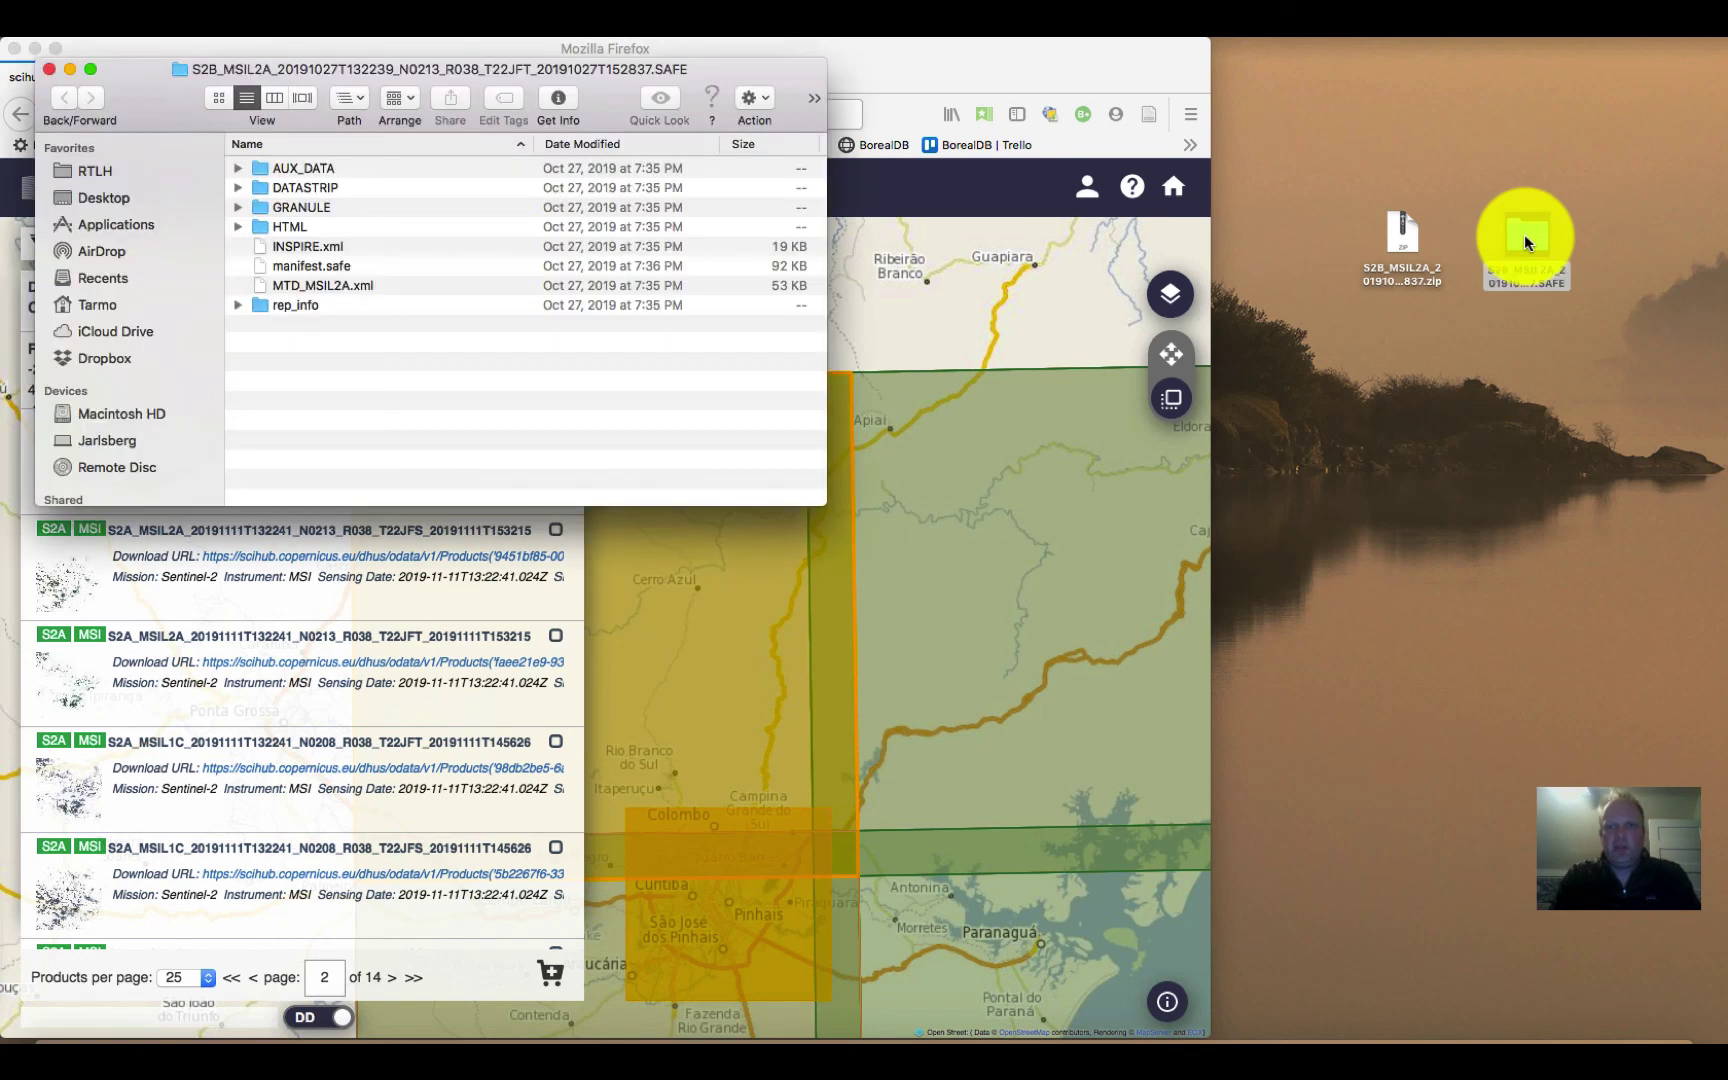
drag(823, 500, 1120, 650)
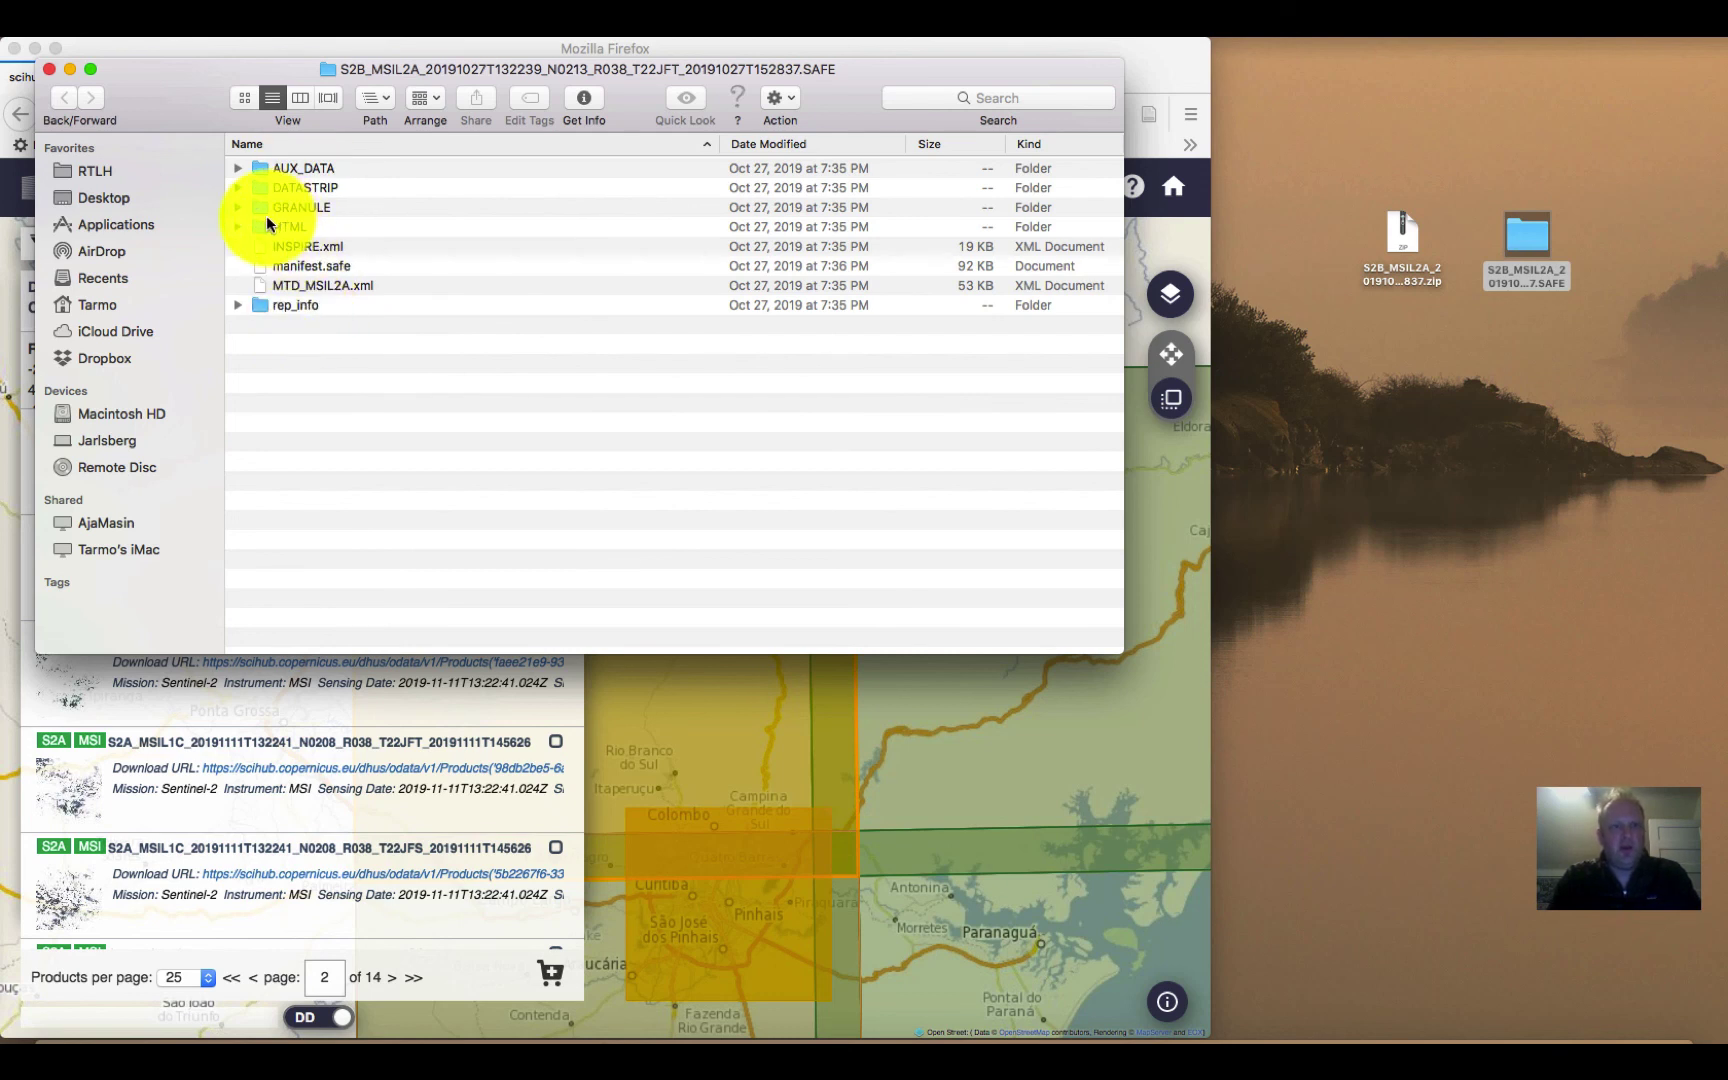
- Expand GRANULE > L2A_T22JFT_A013792_20191027T132415 > IMG_DATA > R10m and select TCI_10m.jp2
click(239, 208)
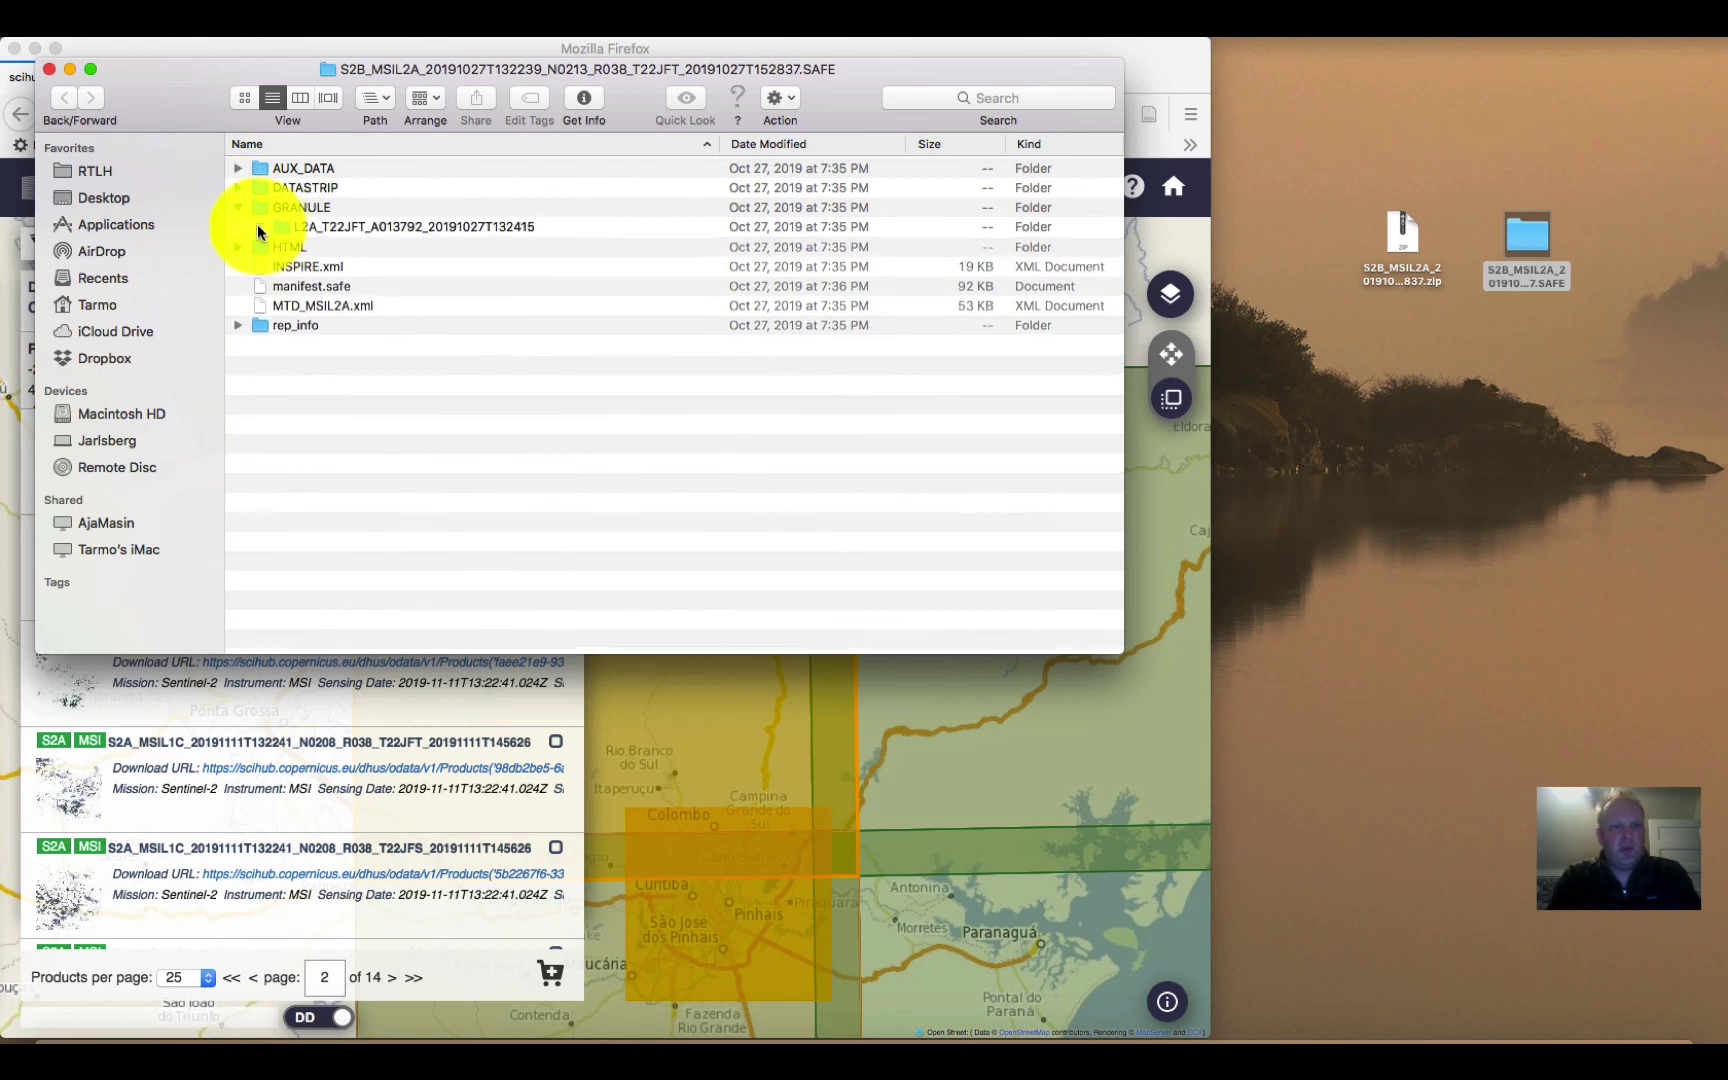
click(259, 227)
click(333, 265)
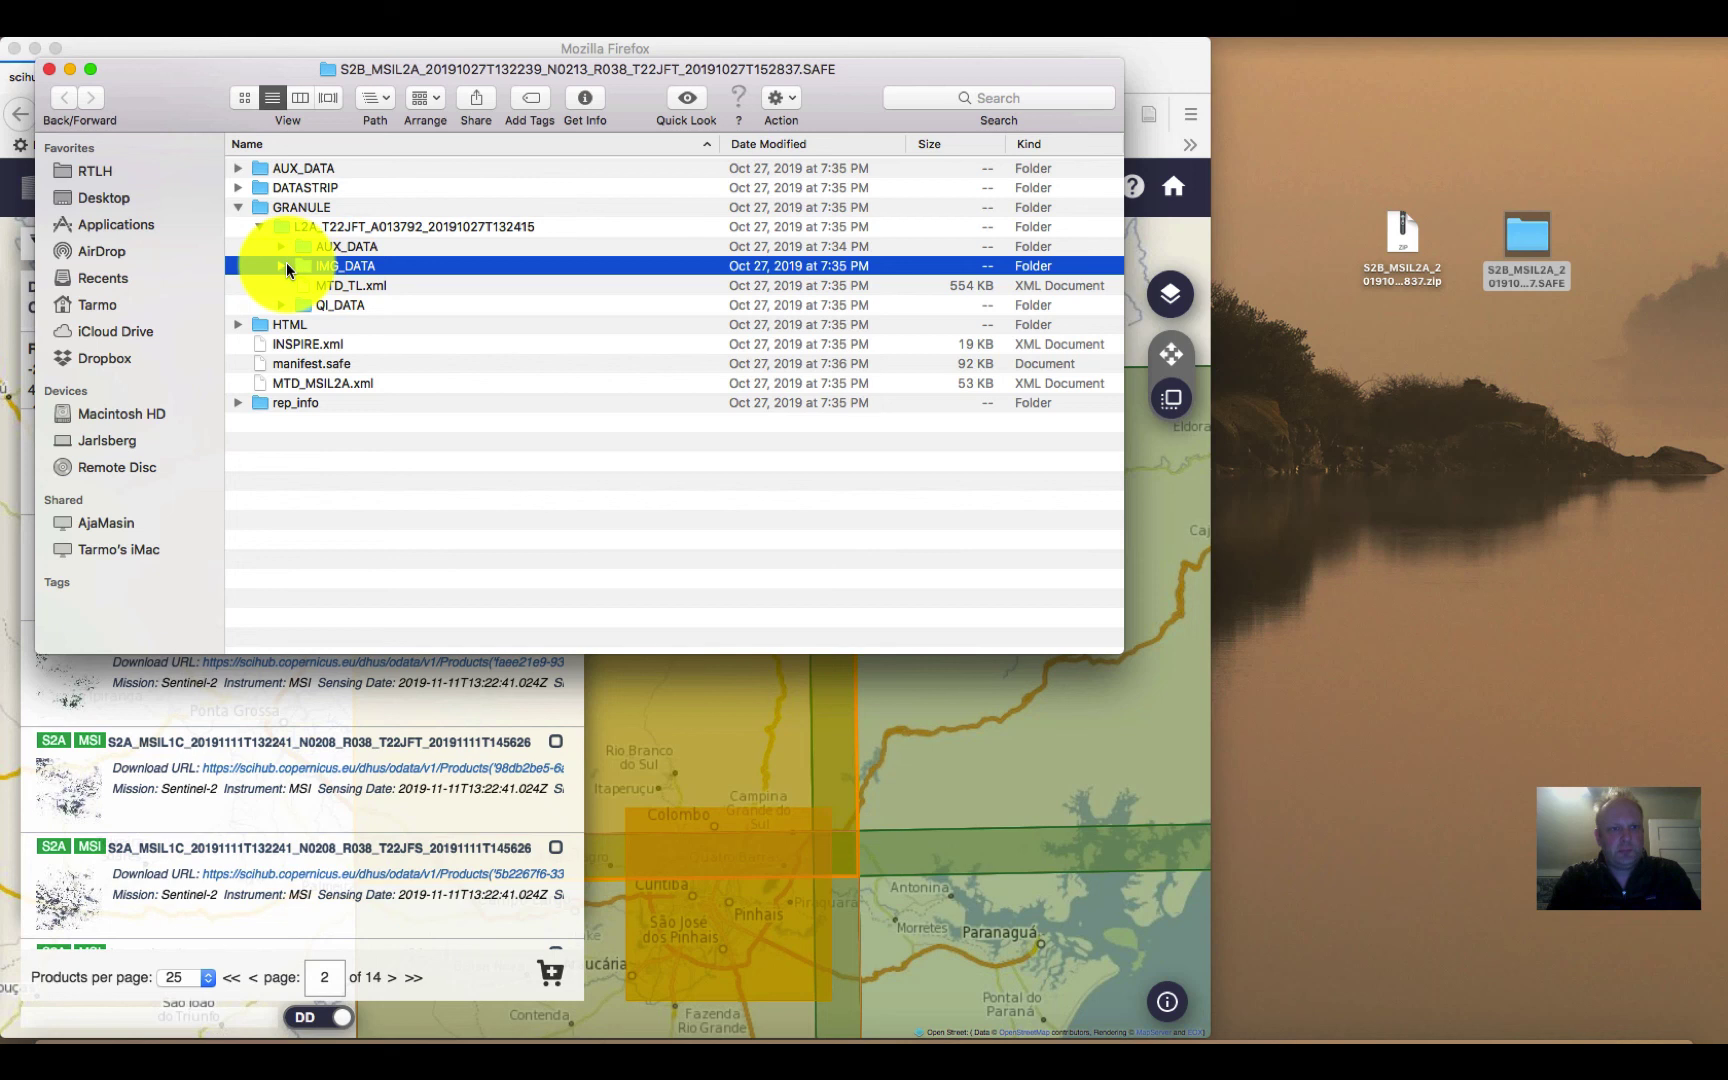
click(284, 263)
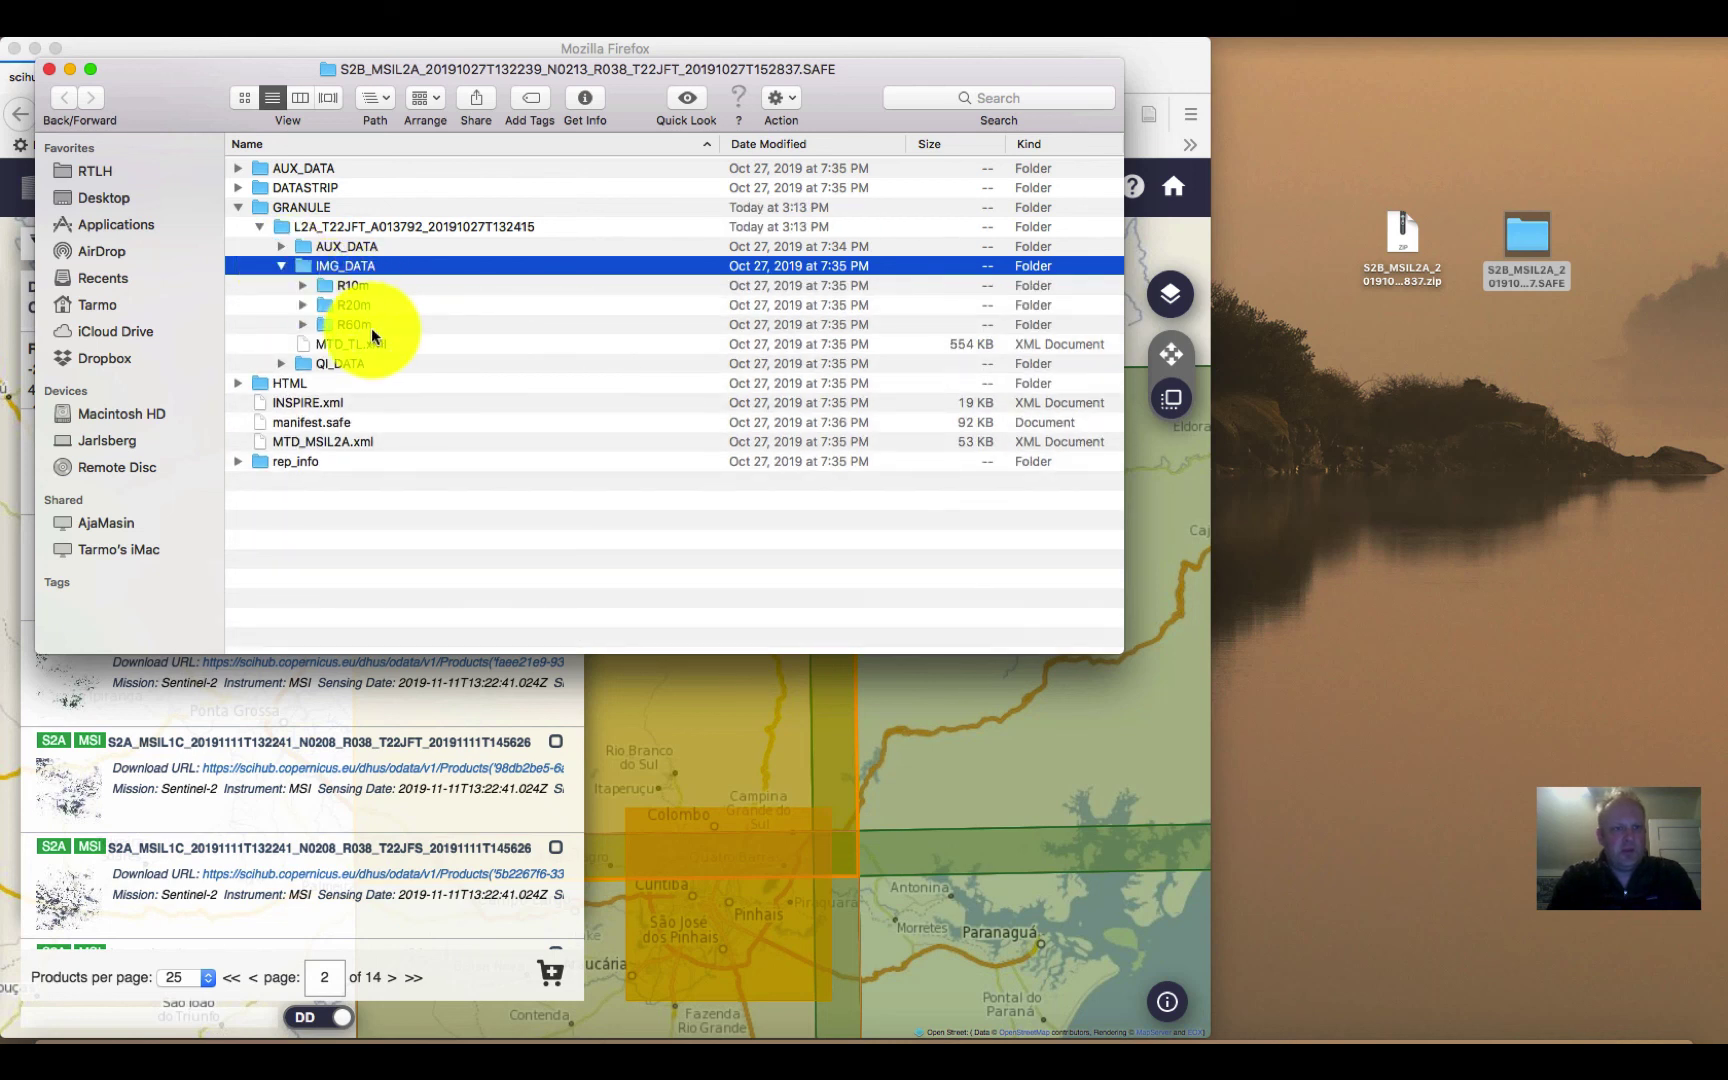
click(297, 282)
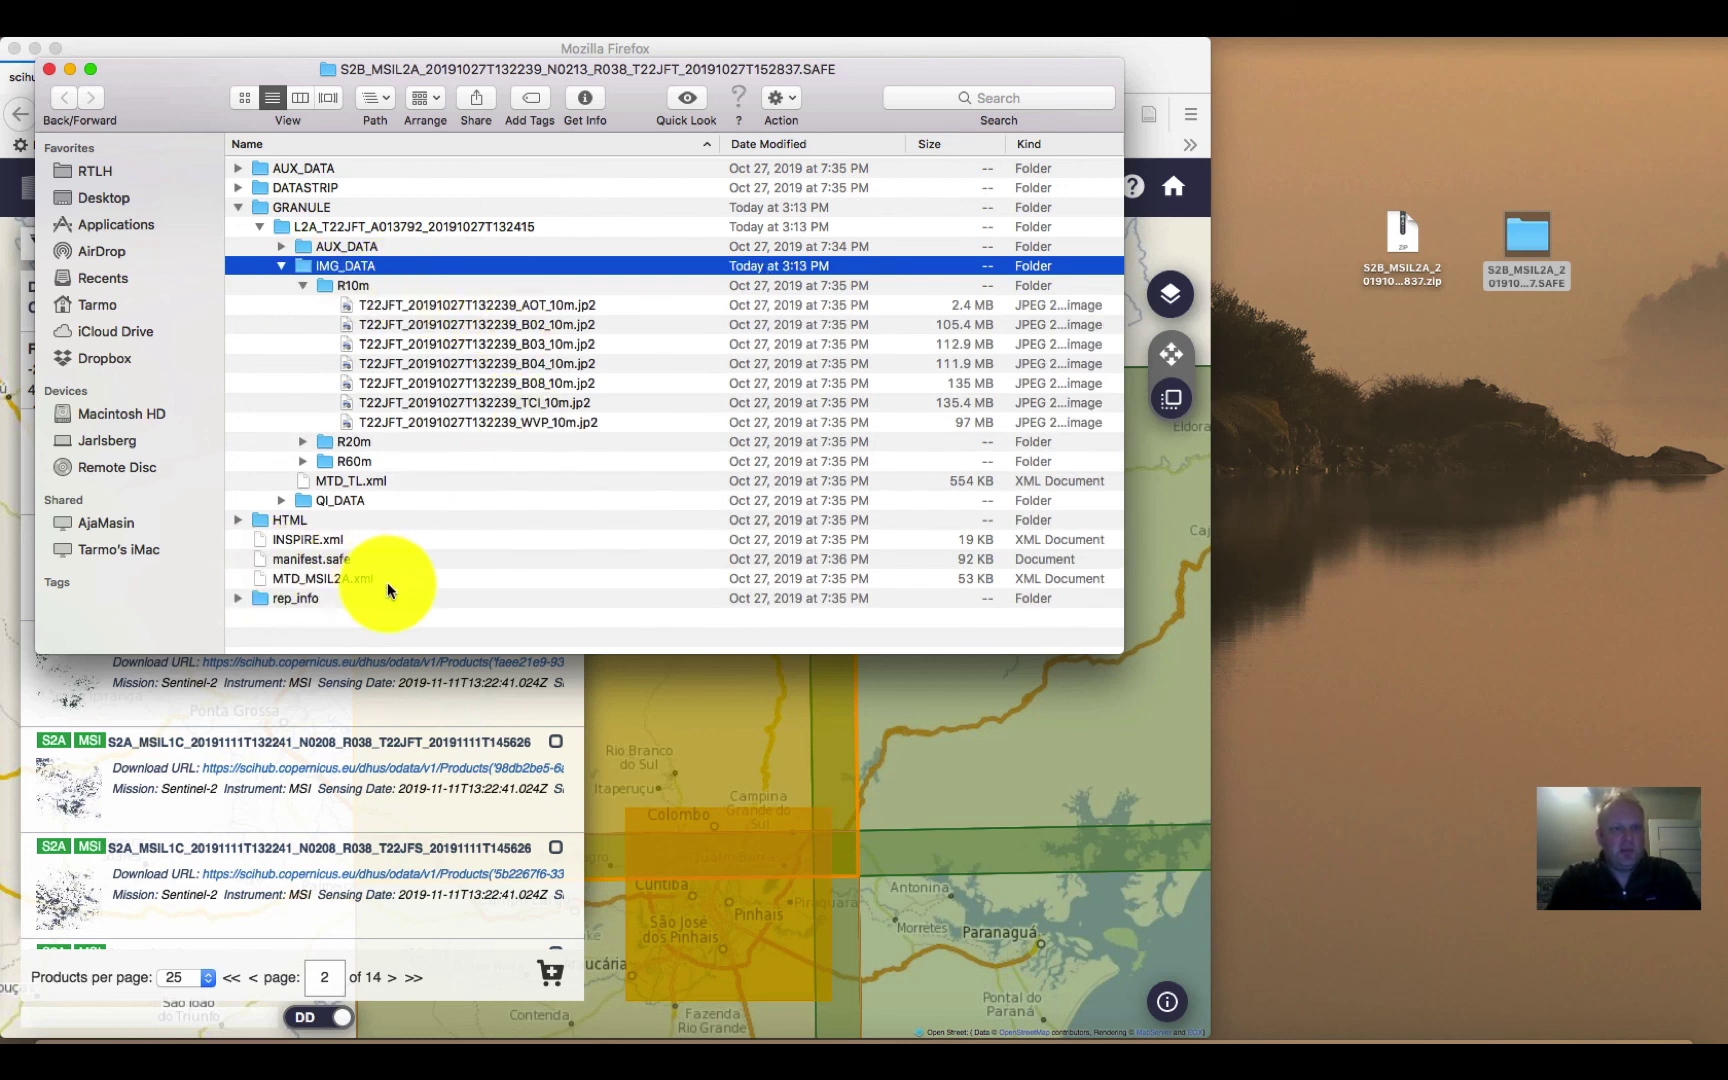
click(503, 404)
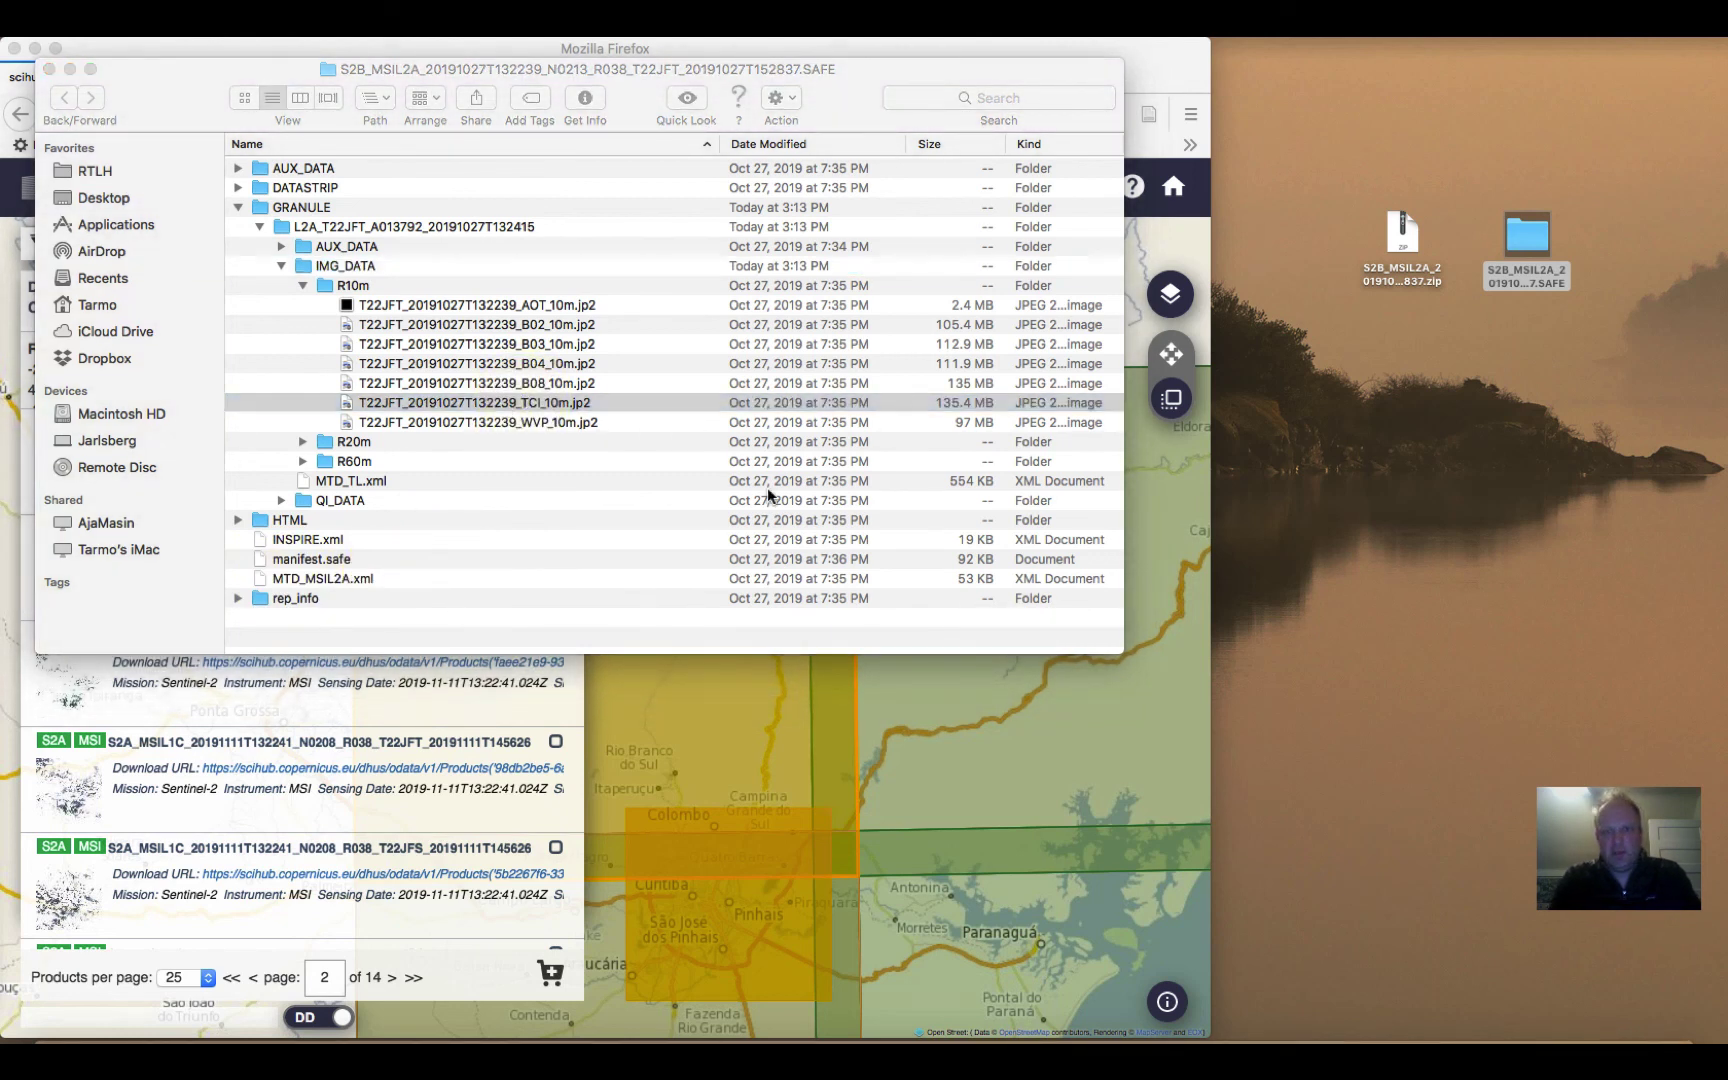
click(945, 565)
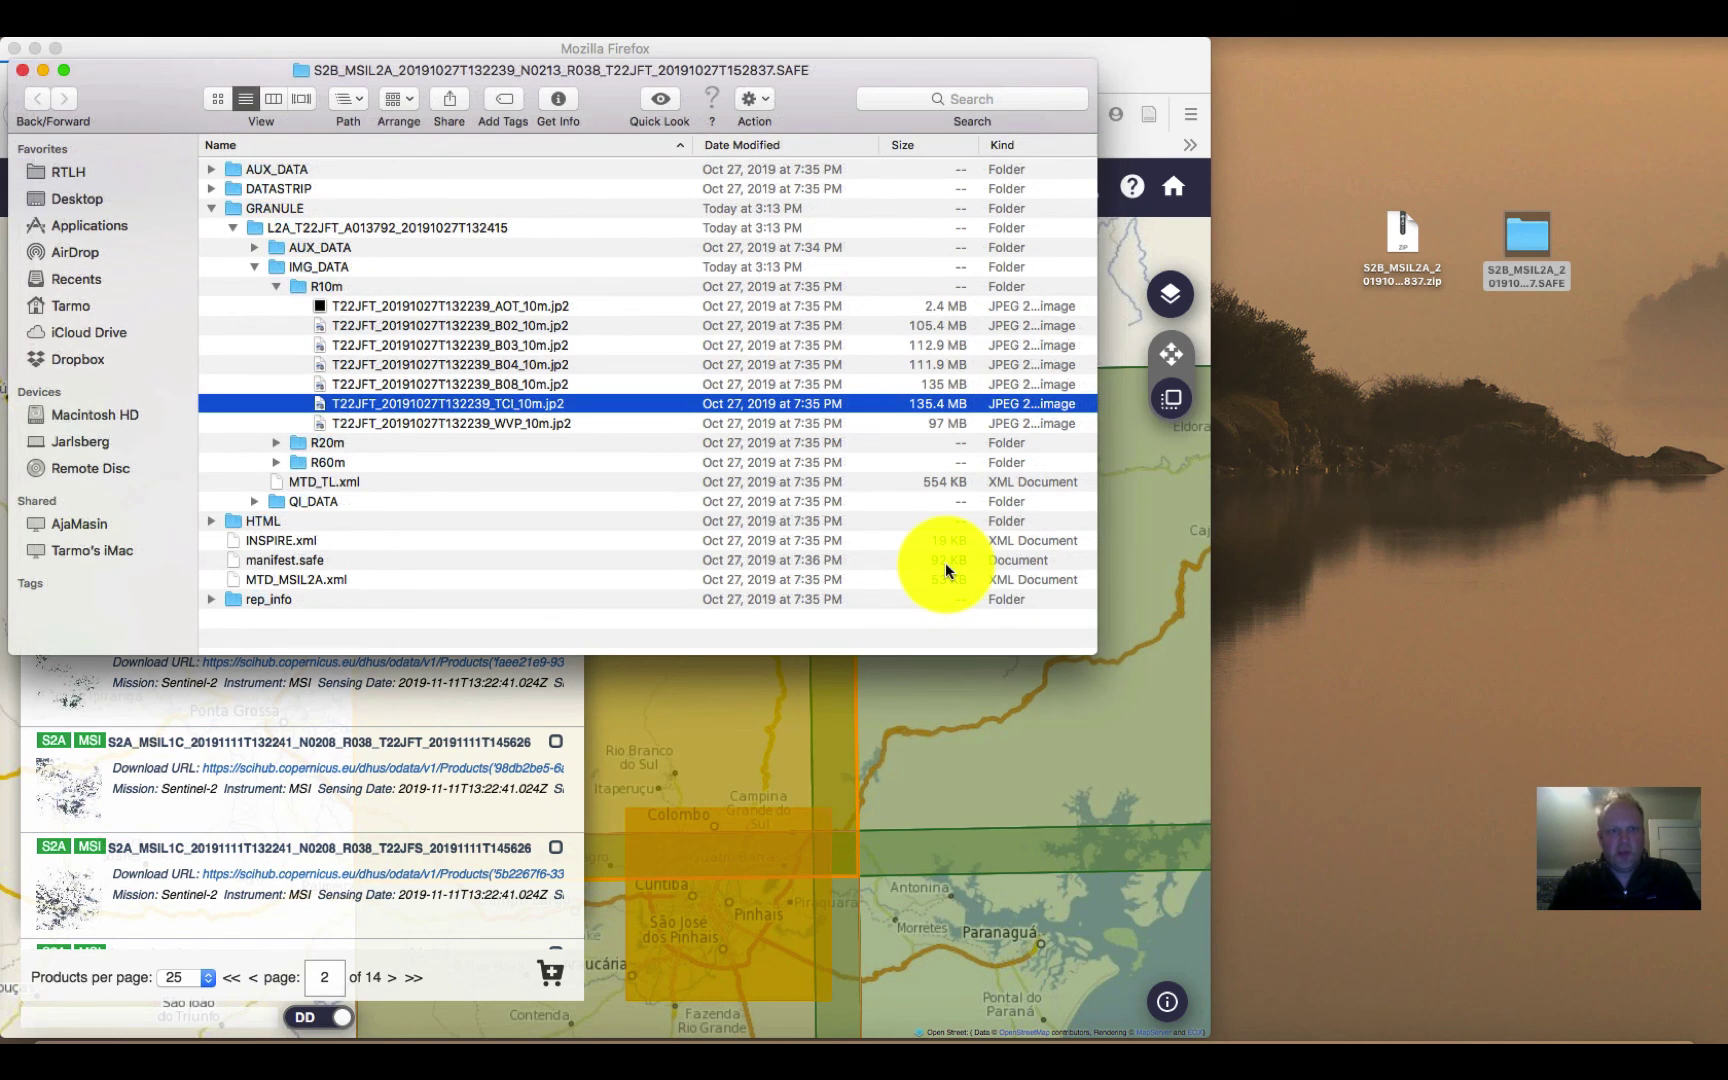
- Open T22JFT_20191027T132239_TCI_10m.jp2 in Preview and zoom into the satellite scene
key(super+o)
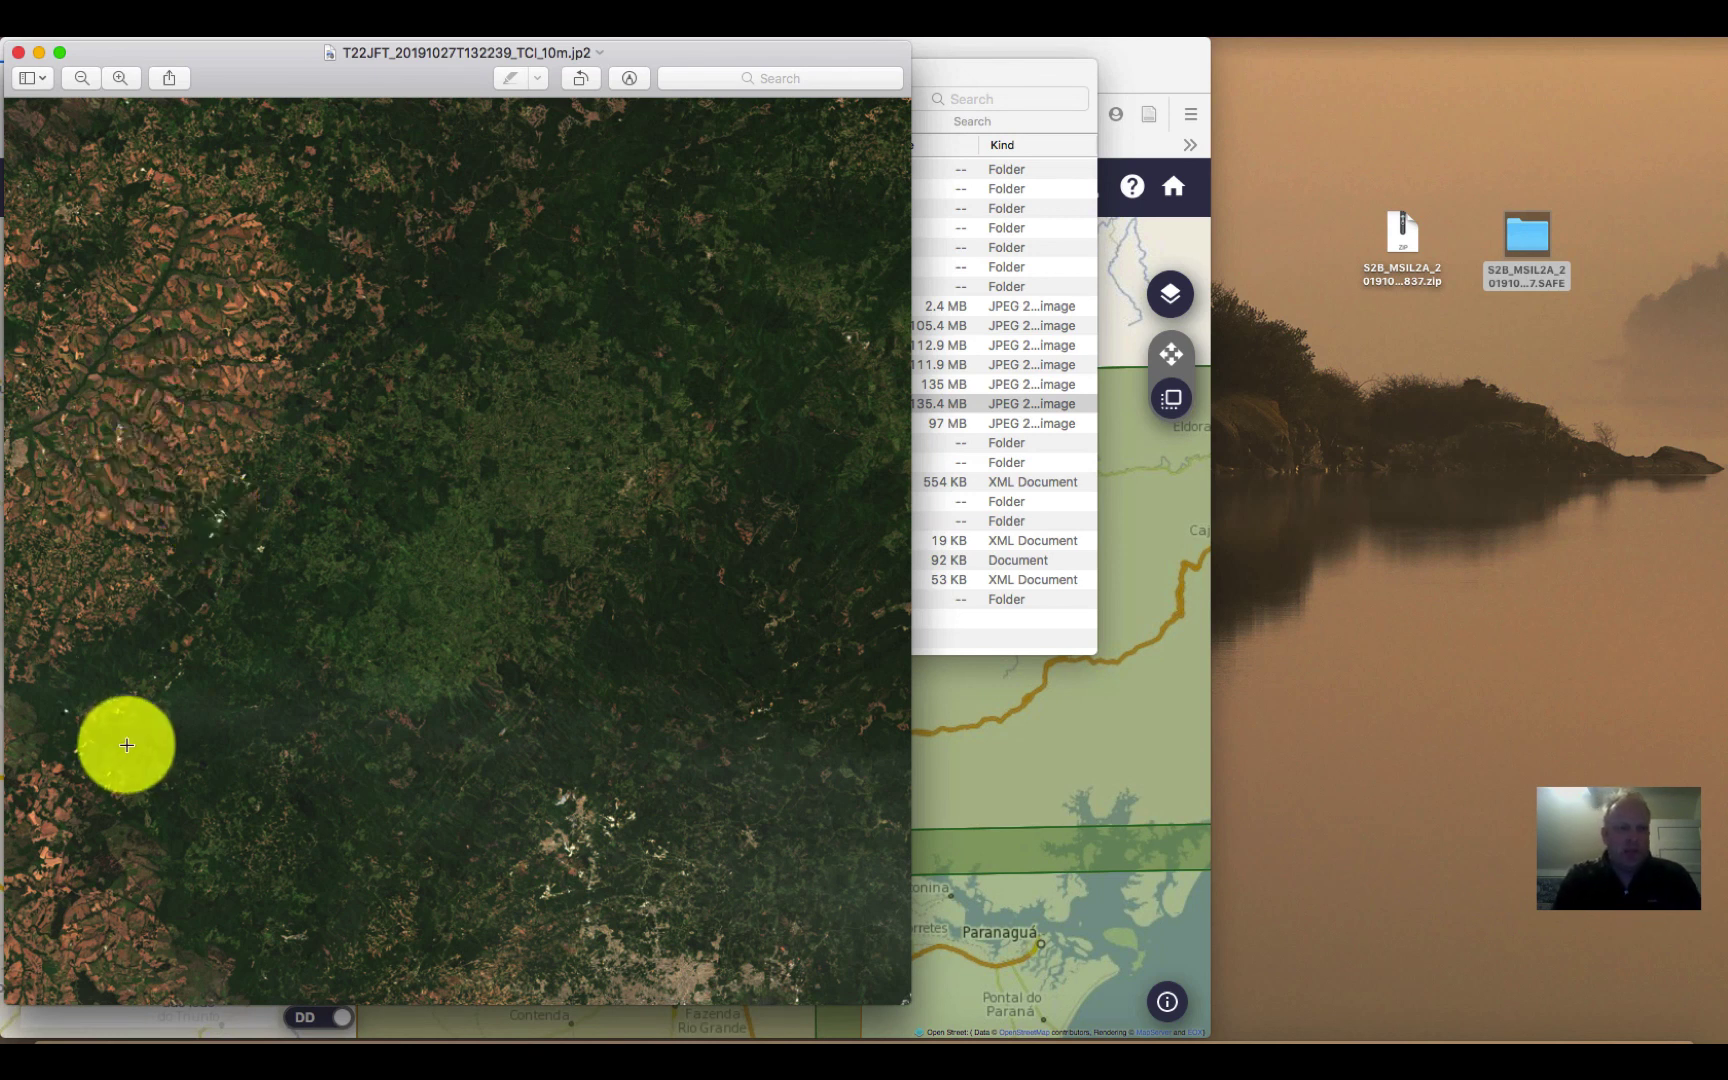
click(121, 79)
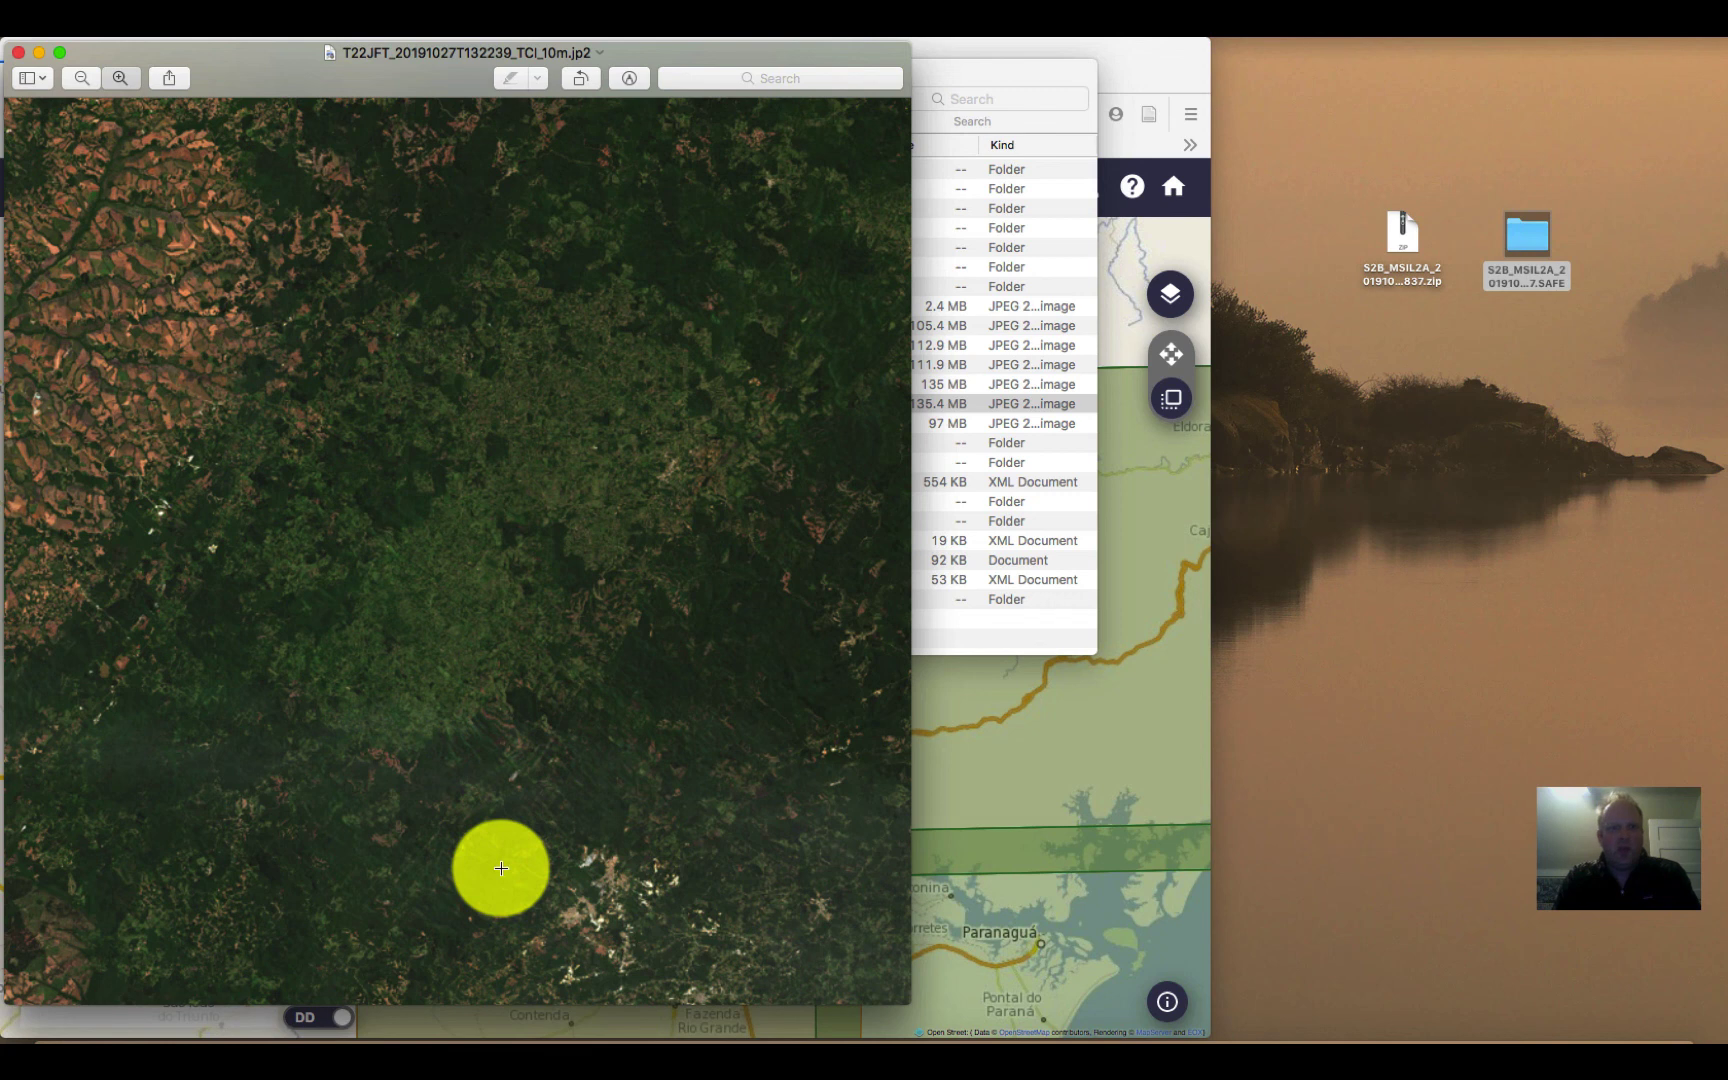
scroll(500, 870, up, 5)
scroll(501, 868, up, 3)
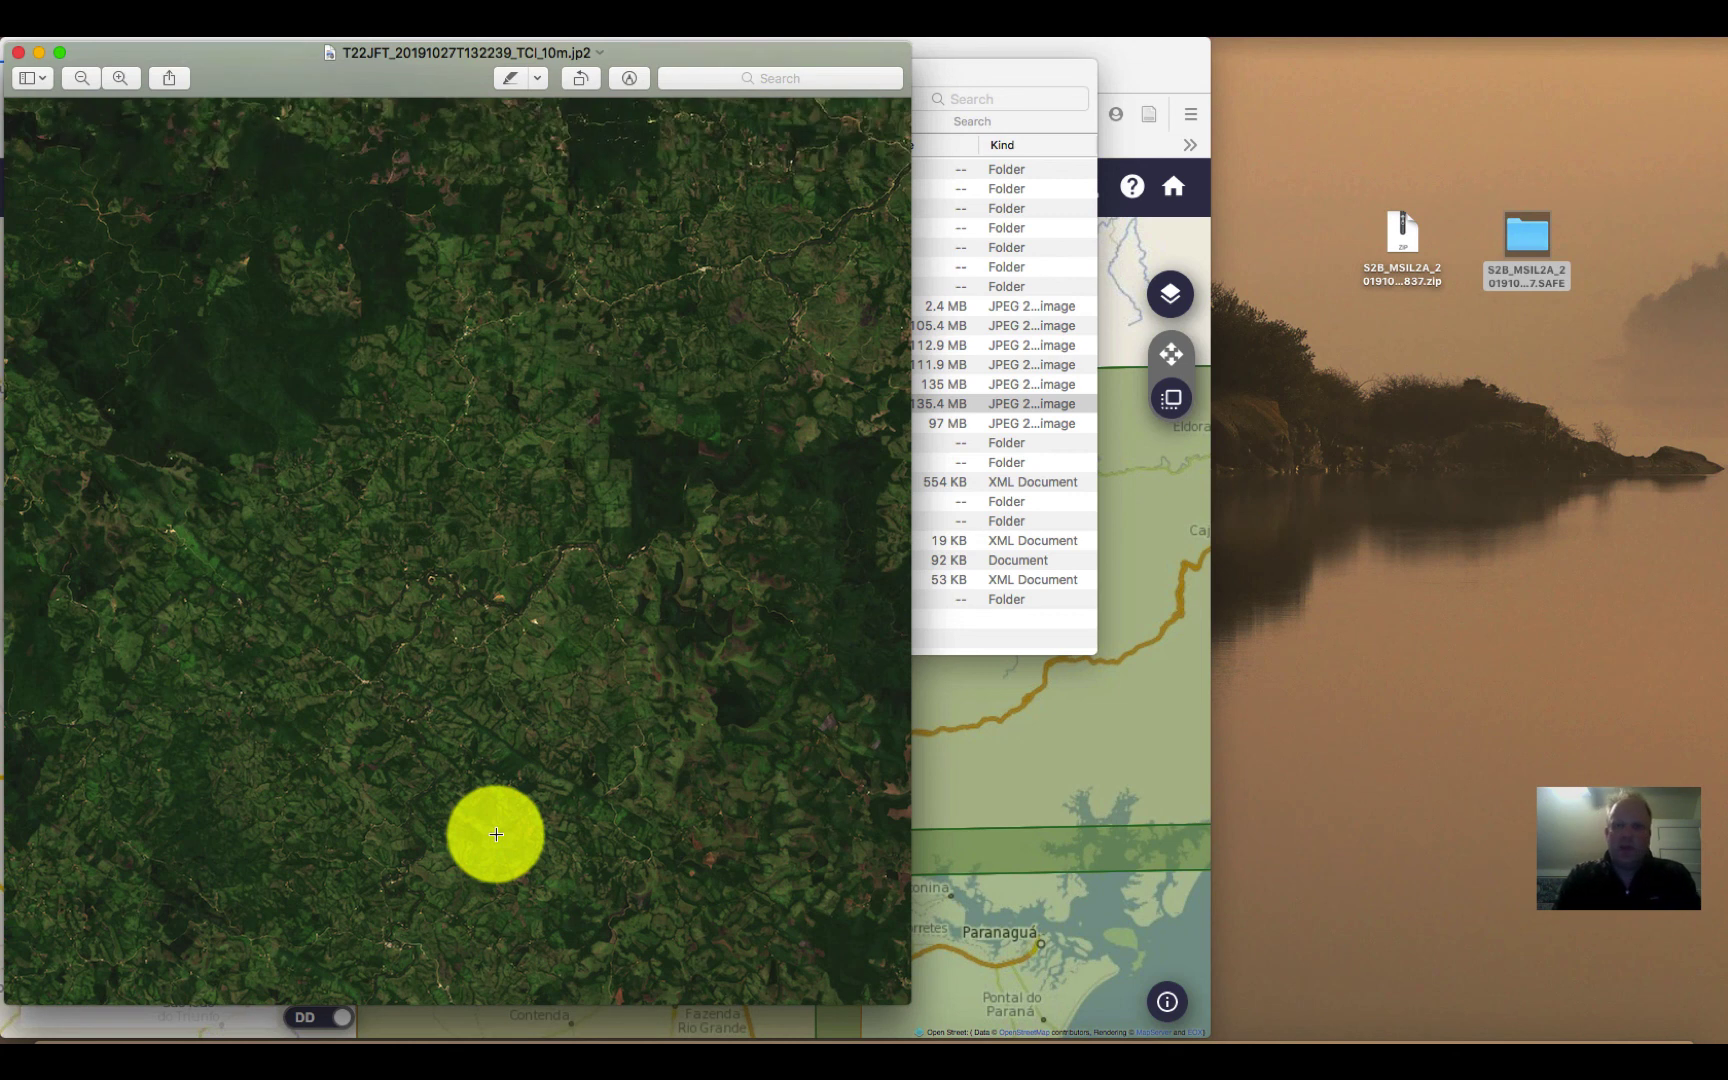
scroll(496, 834, up, 3)
drag(490, 826, 488, 821)
scroll(487, 822, down, 5)
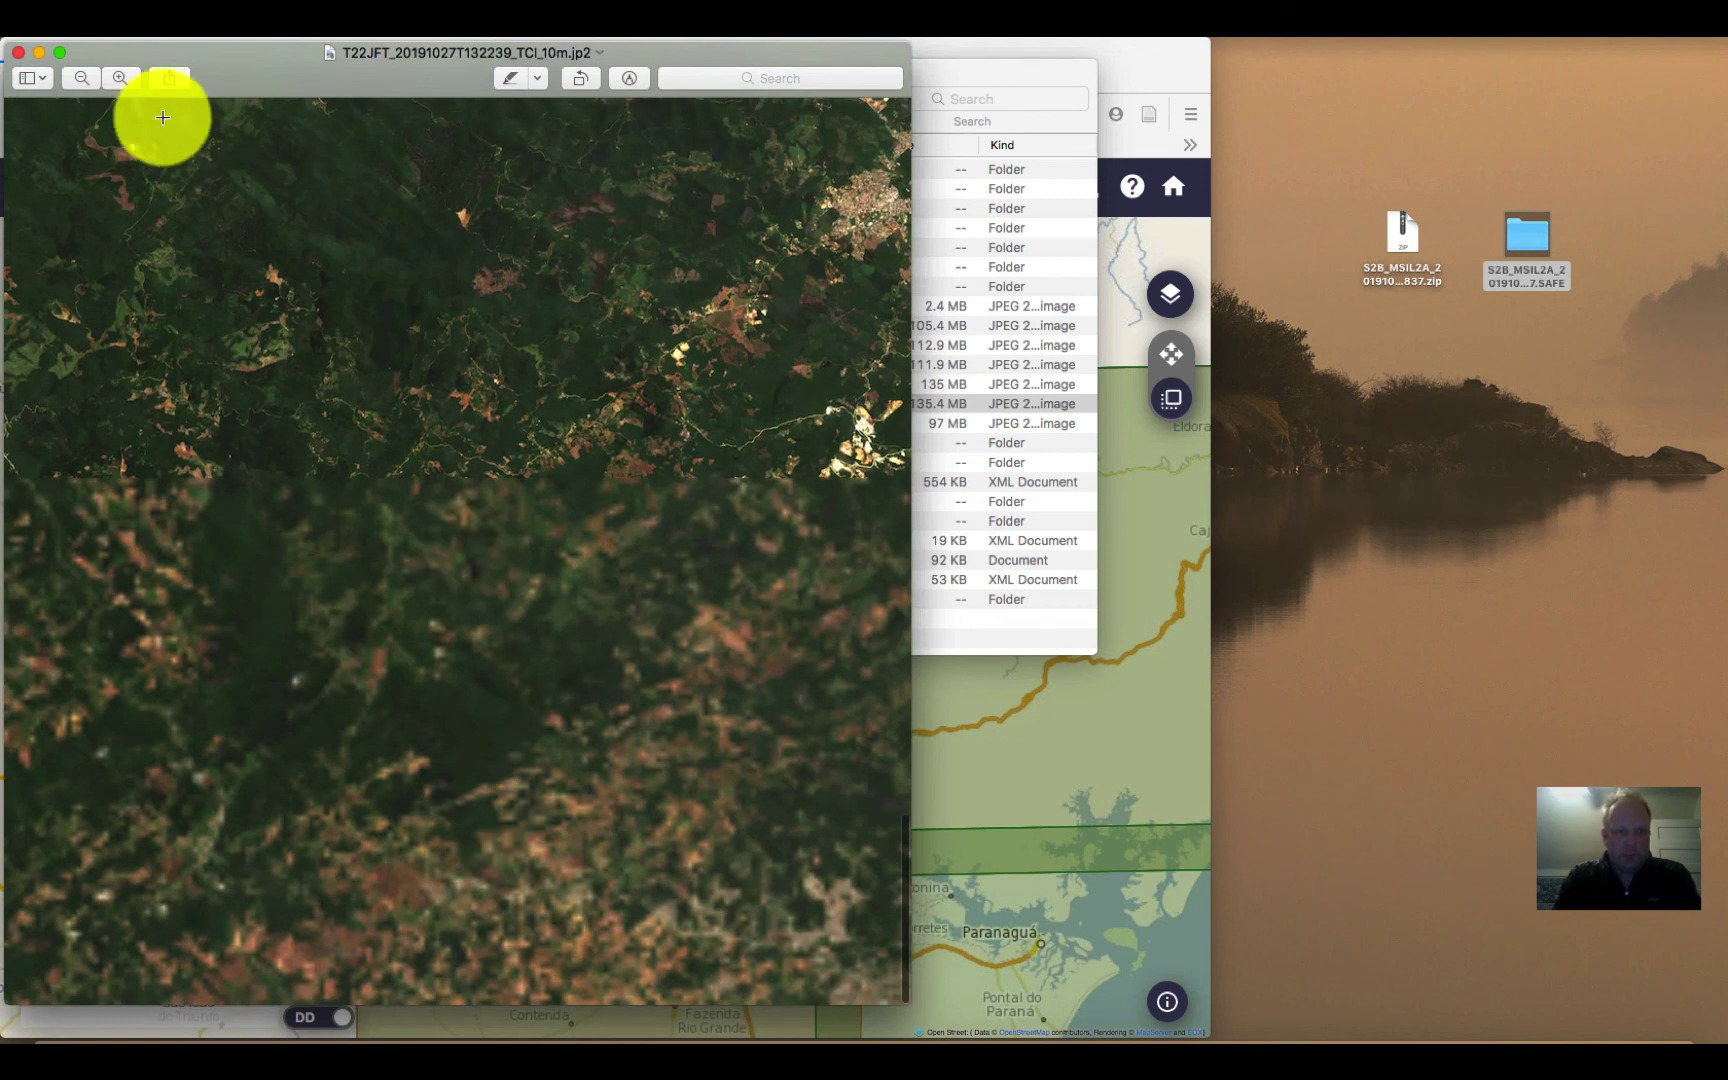
- Magnify the true-colour image further, down to pixel-level detail
click(116, 79)
scroll(464, 370, down, 3)
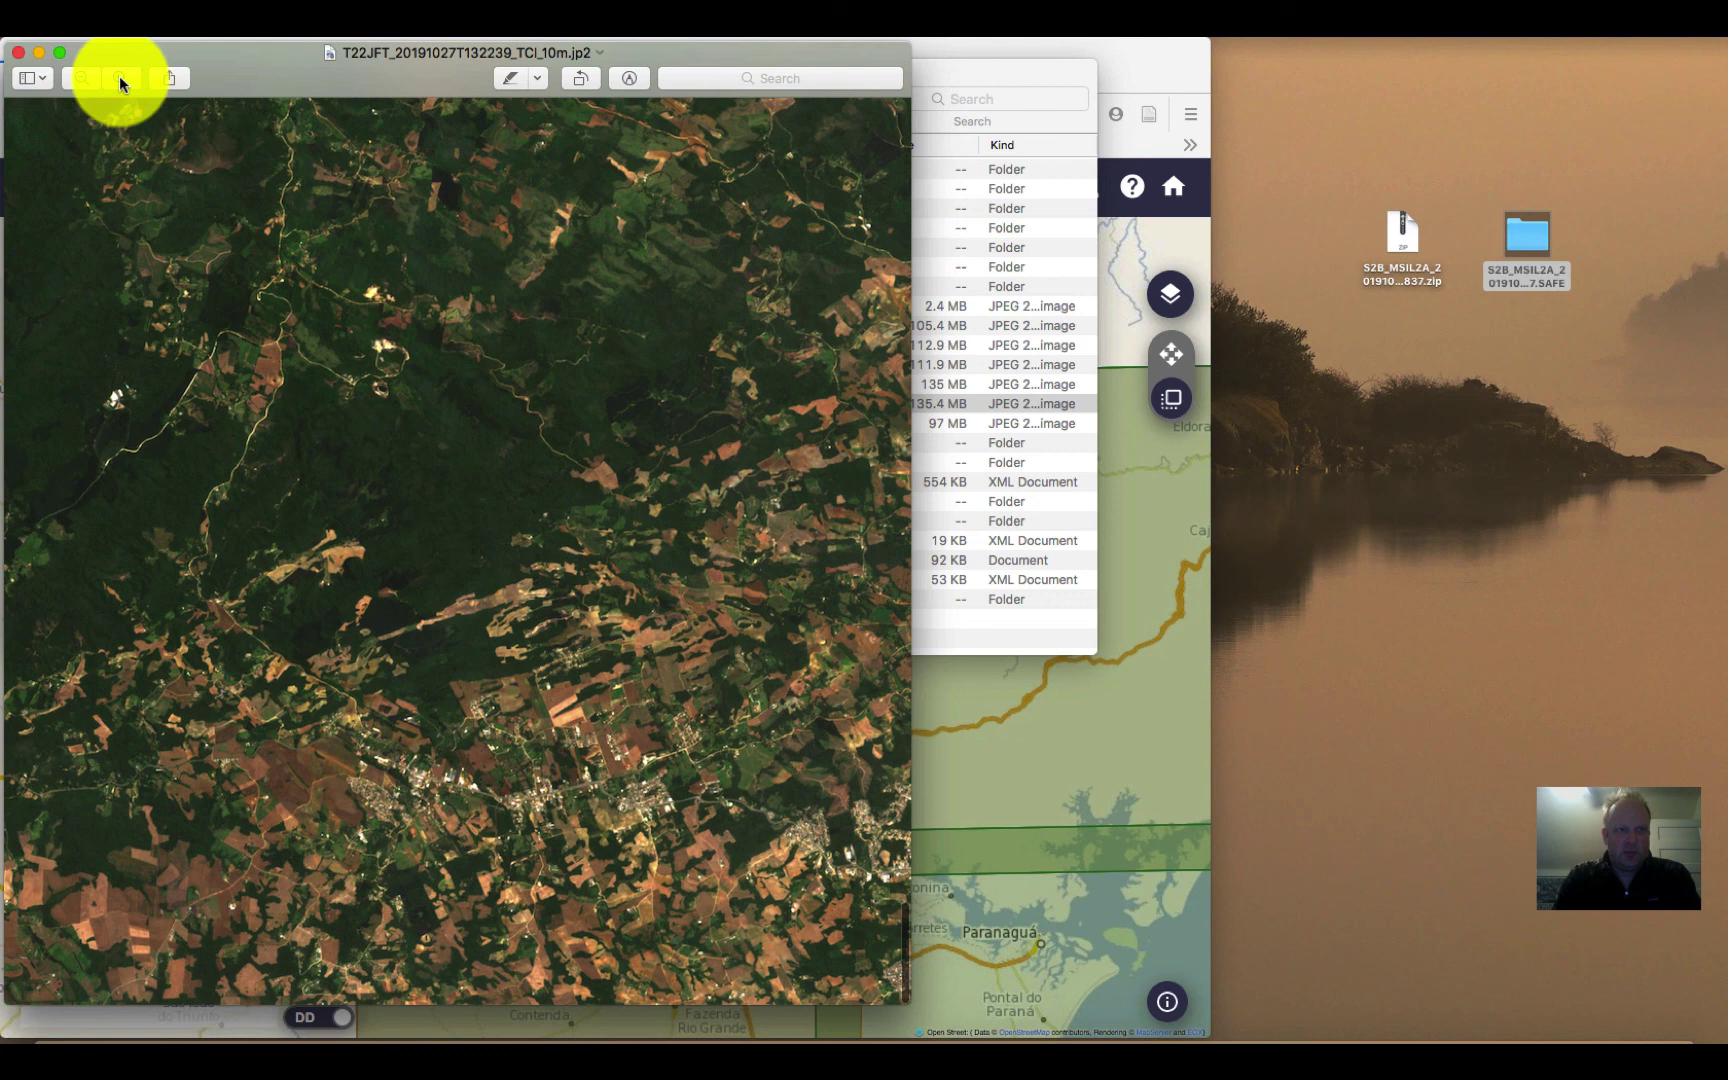
click(120, 79)
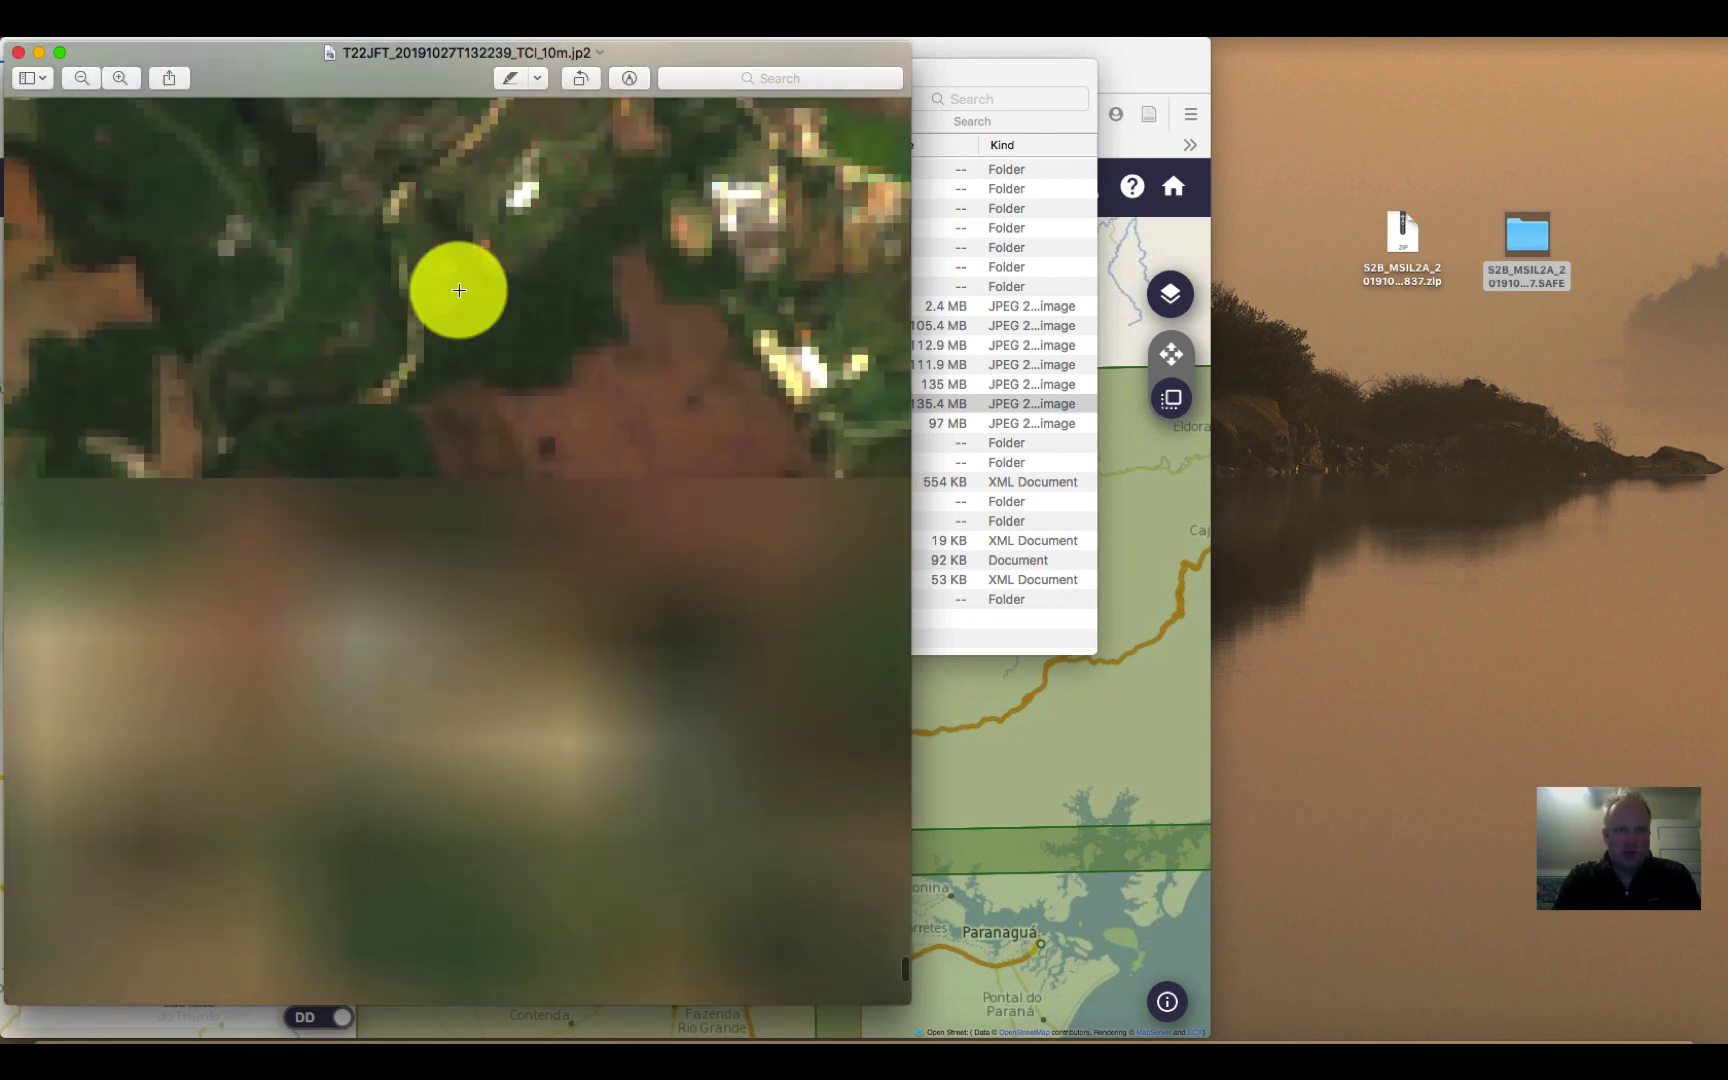
scroll(459, 290, up, 3)
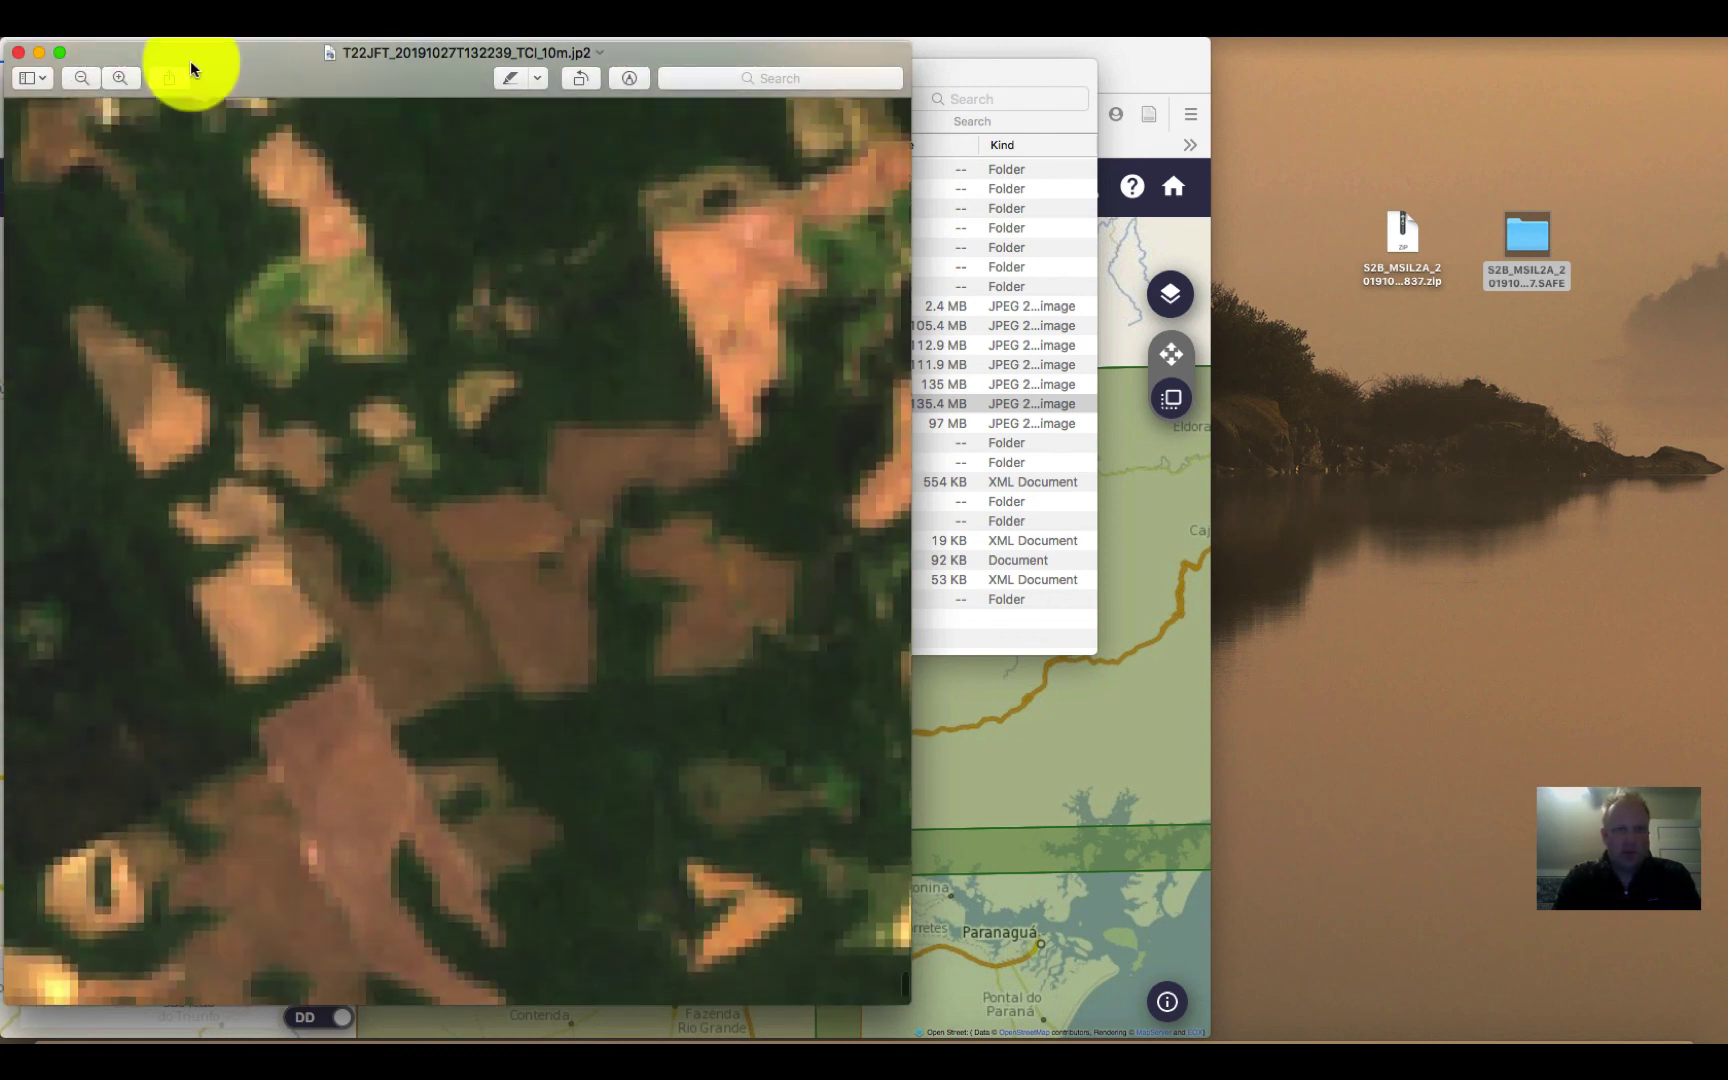
- Zoom back out four steps to a wider view of the fields and town
click(82, 76)
click(82, 75)
click(82, 74)
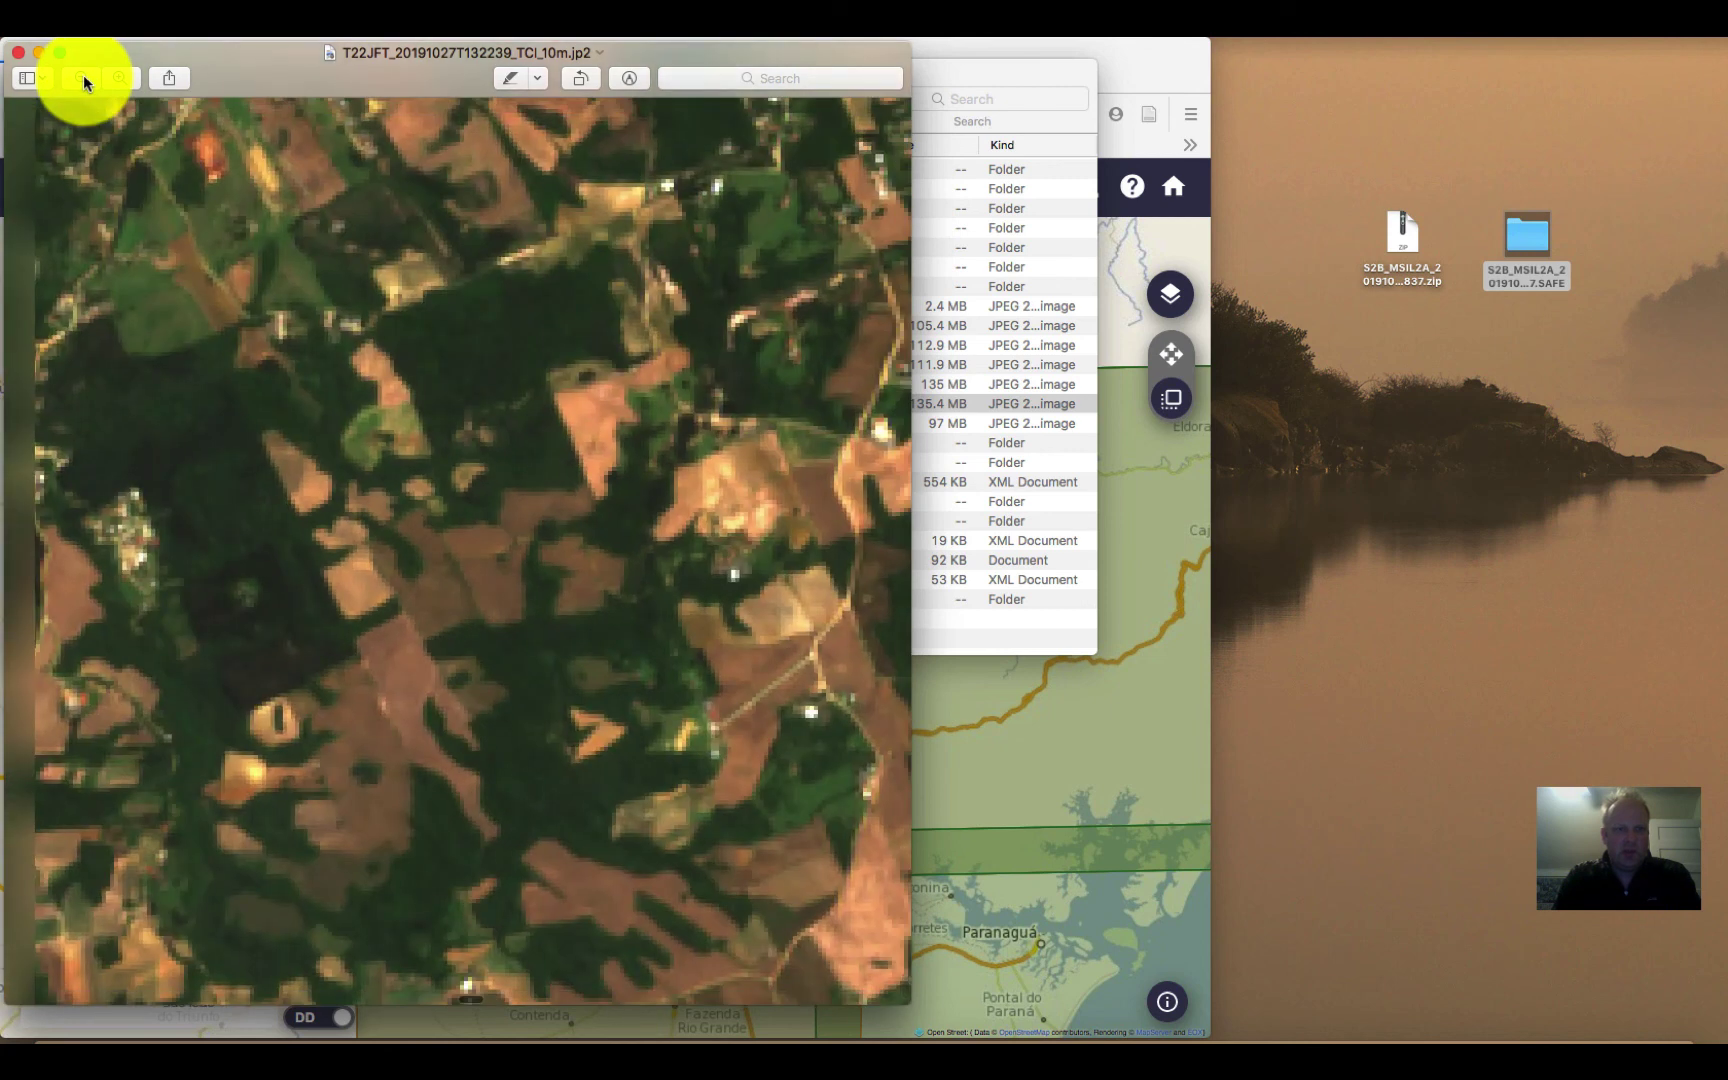
click(82, 74)
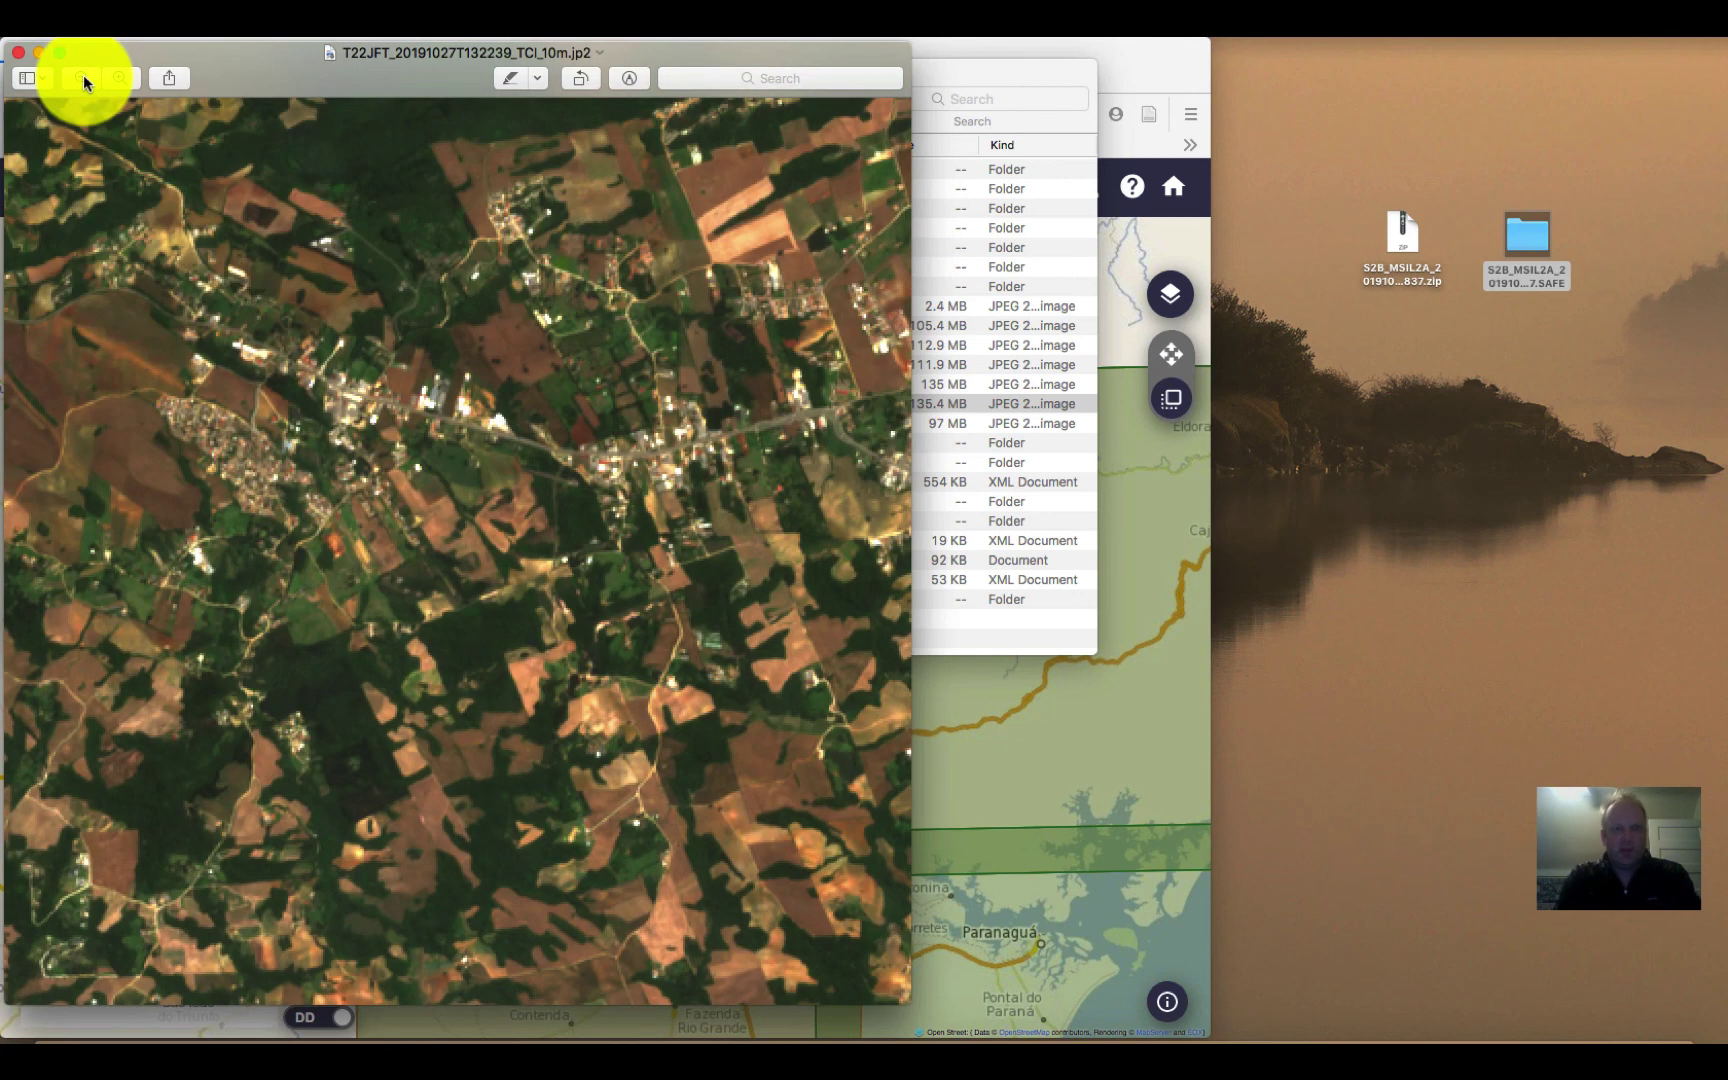